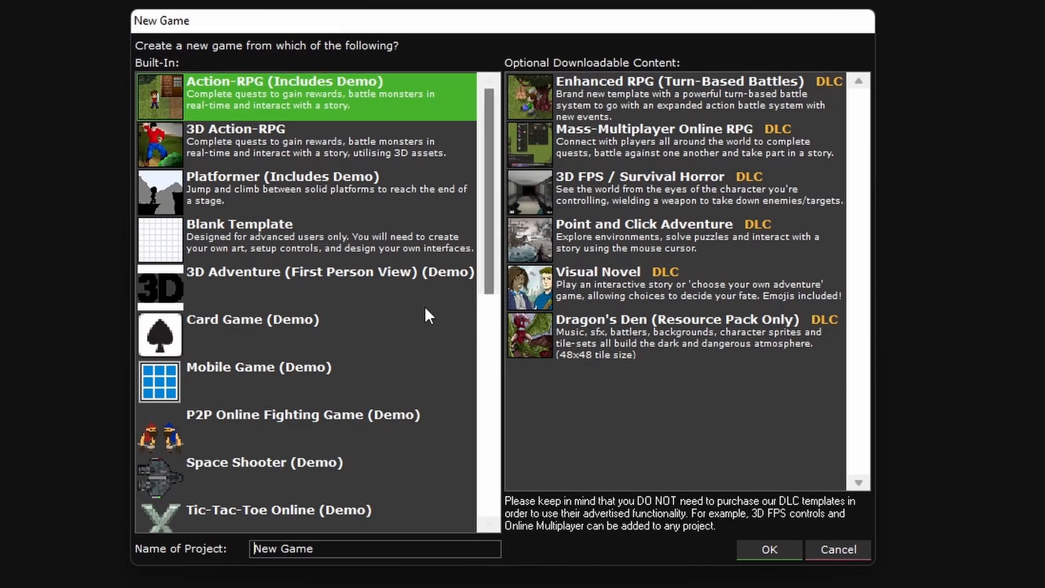
- Create a new game project named "001 Online Tutorial" from the Blank Template, accepting the experienced-users warning
left_click_drag(379, 549, 137, 527)
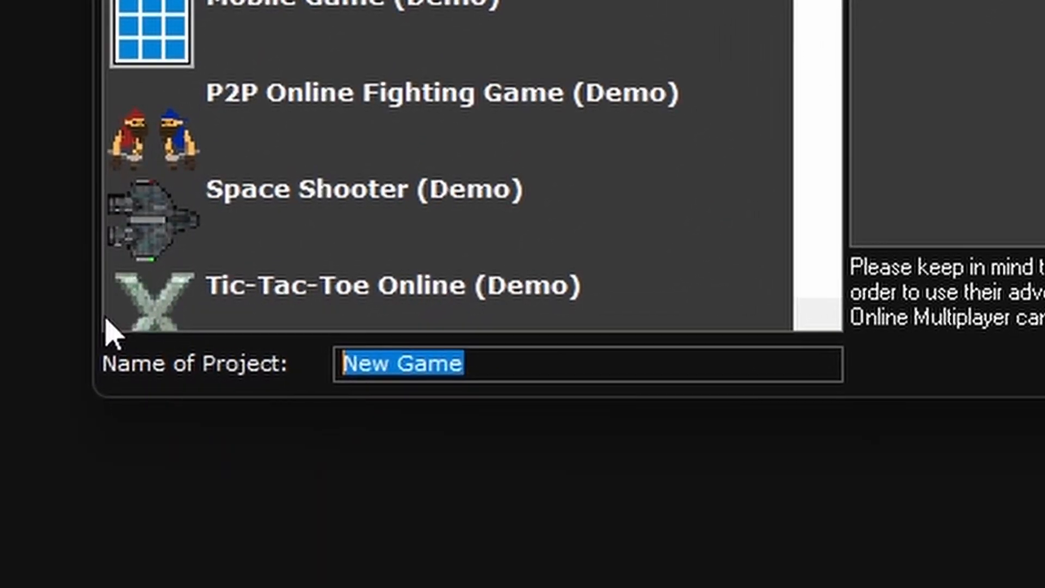
type("001 Online Tutorial")
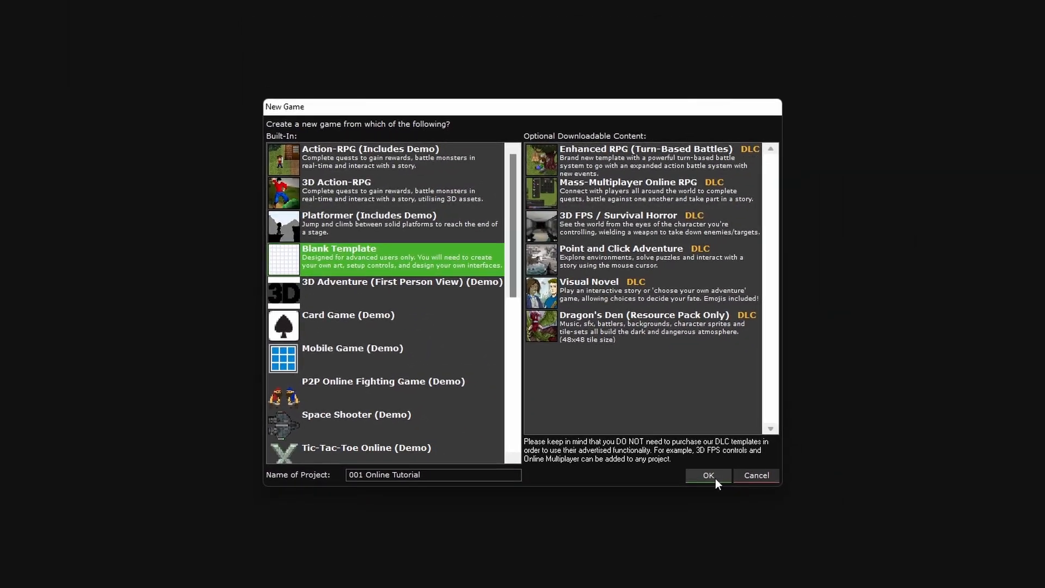
left_click(715, 478)
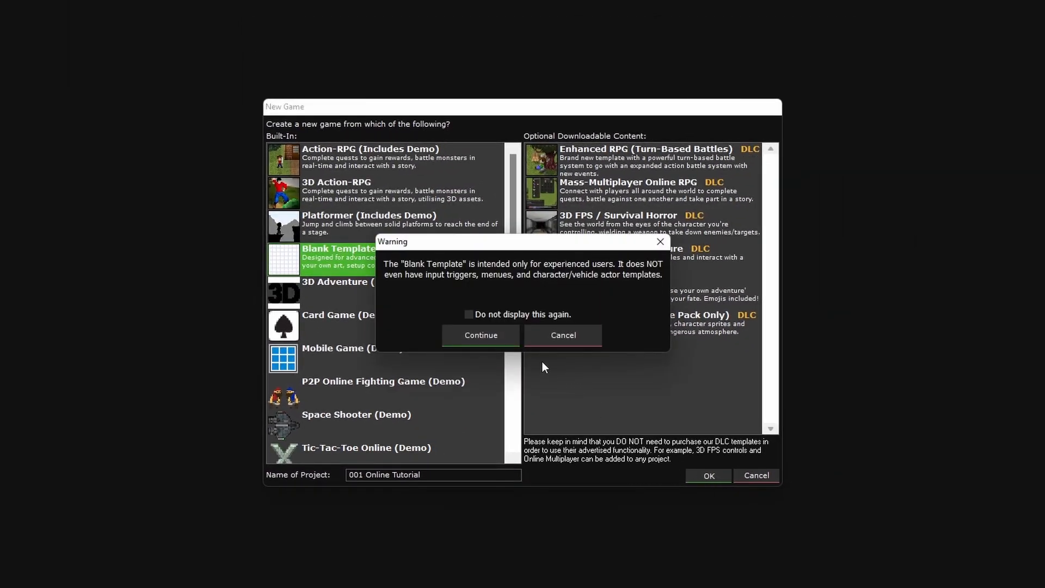
left_click(483, 335)
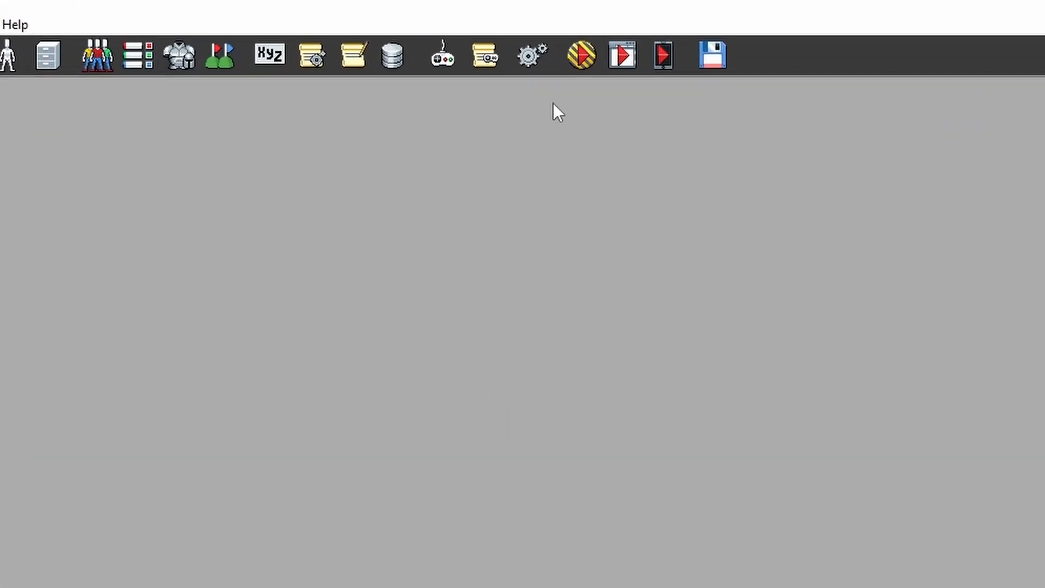
- In the game settings, set the video resolution to 400 by 300 and turn off freezing the game when it loses focus
left_click(528, 54)
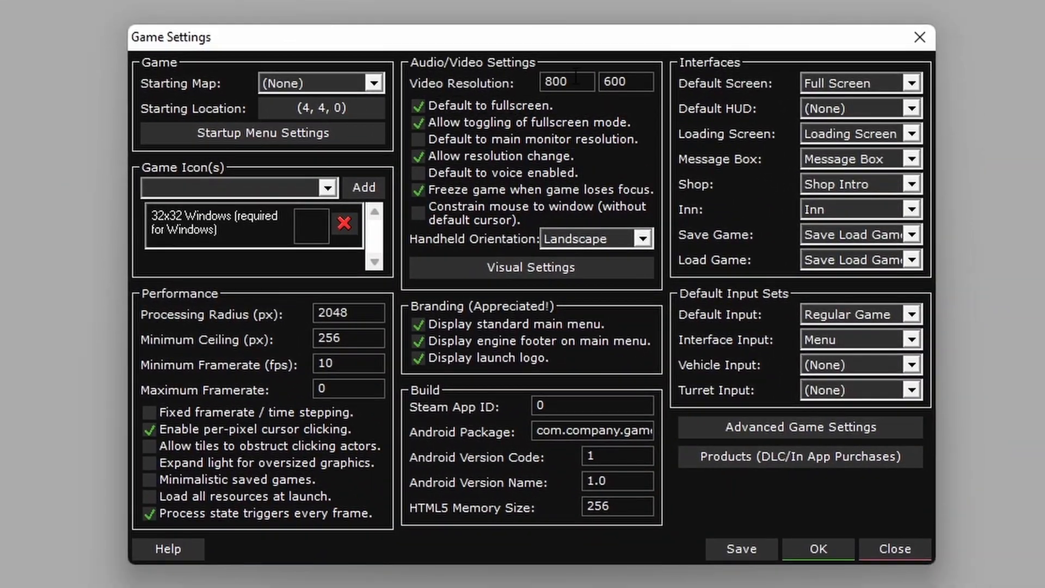
left_click_drag(578, 75, 500, 56)
type("400")
key("Tab")
type("300")
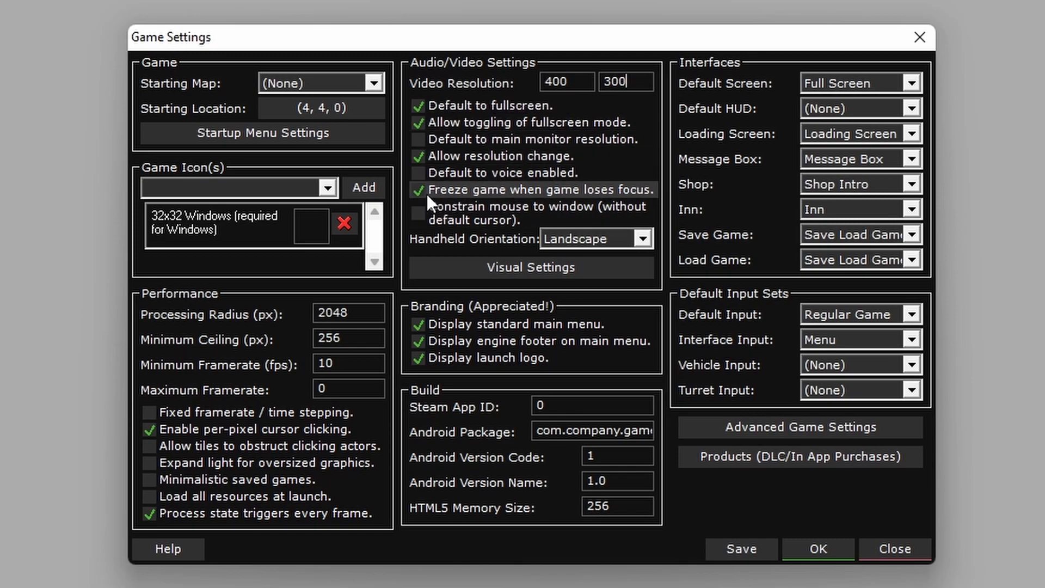
left_click(508, 191)
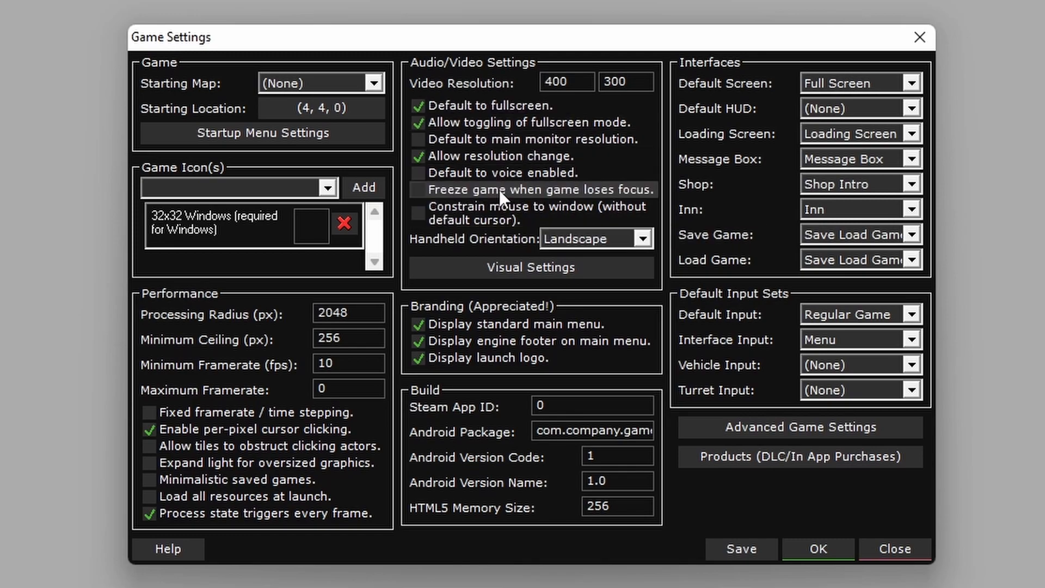
left_click(830, 545)
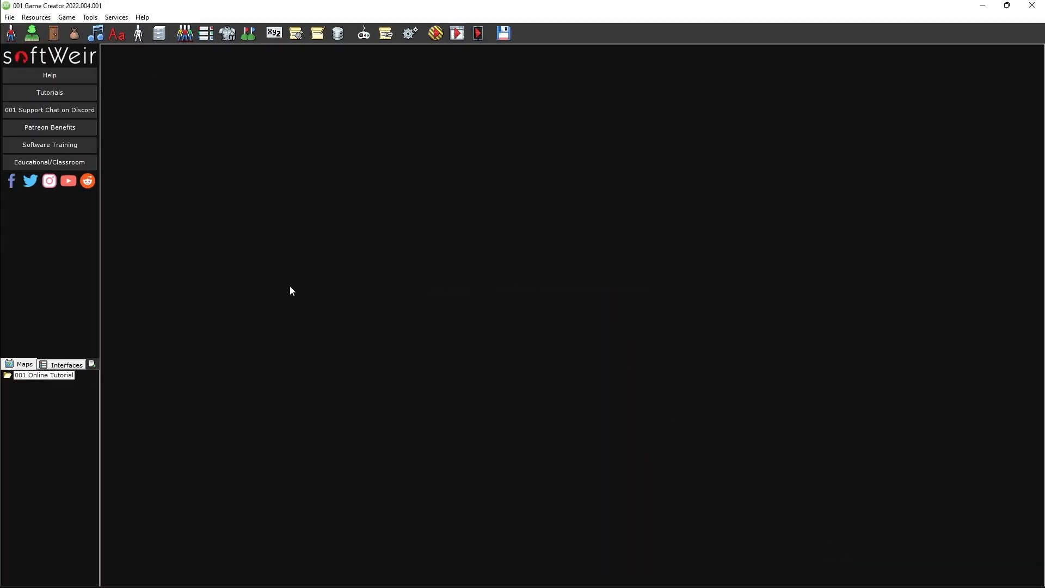
- Create a new interface named "Connect" in the 001 Online Tutorial project
left_click(63, 364)
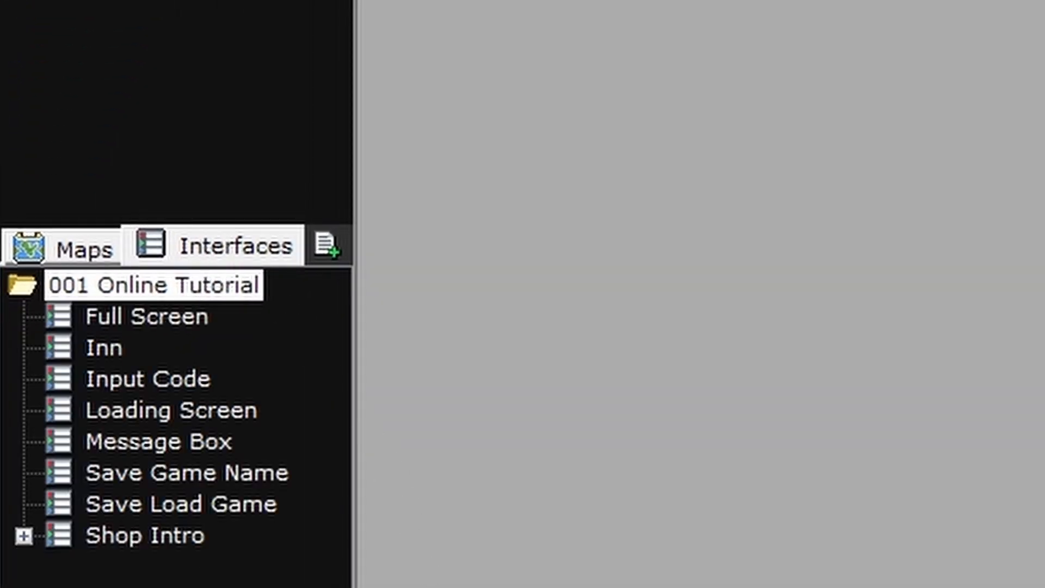
left_click(327, 249)
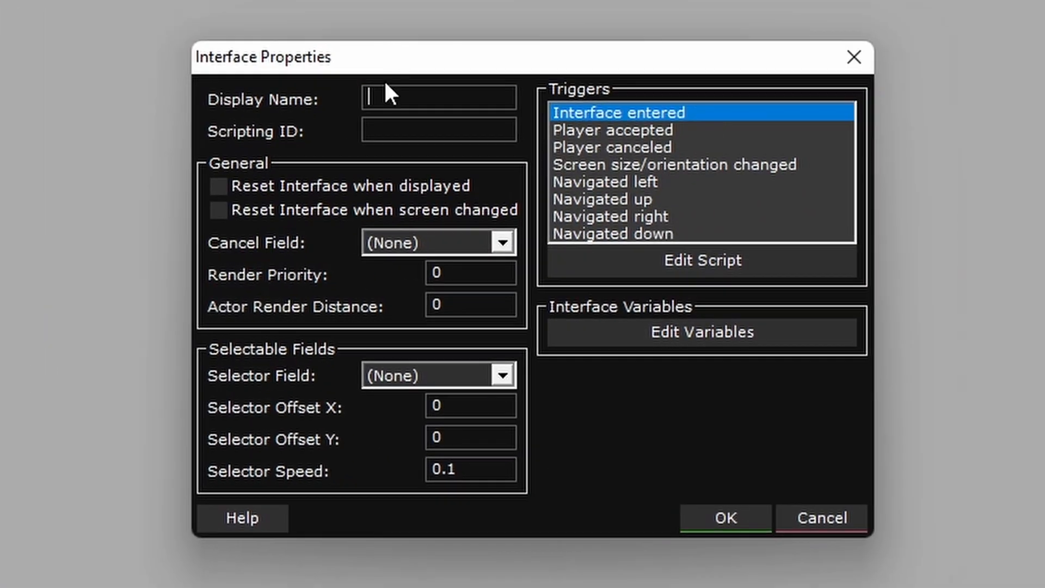
type("Connect")
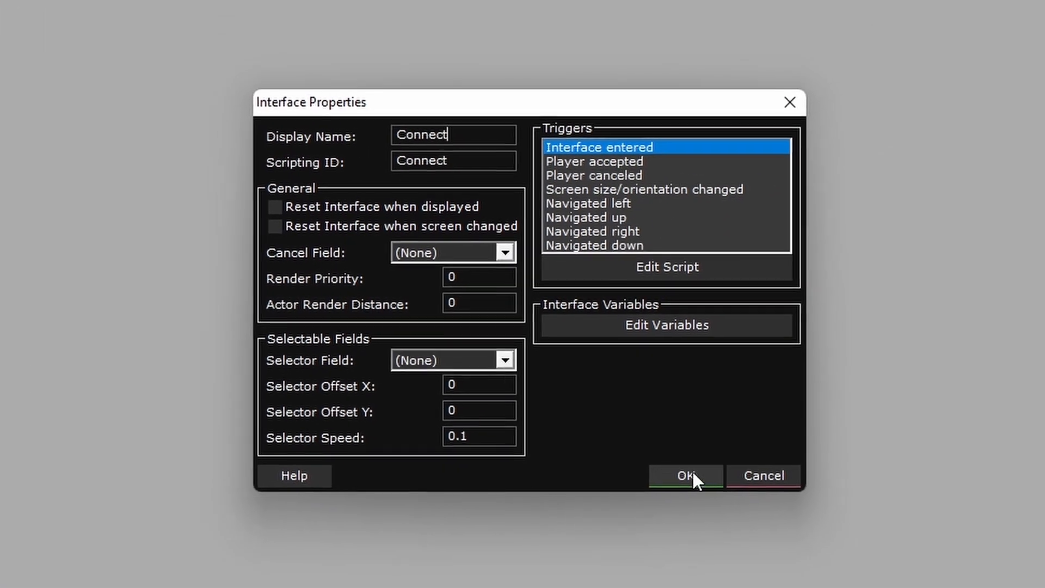
left_click(719, 510)
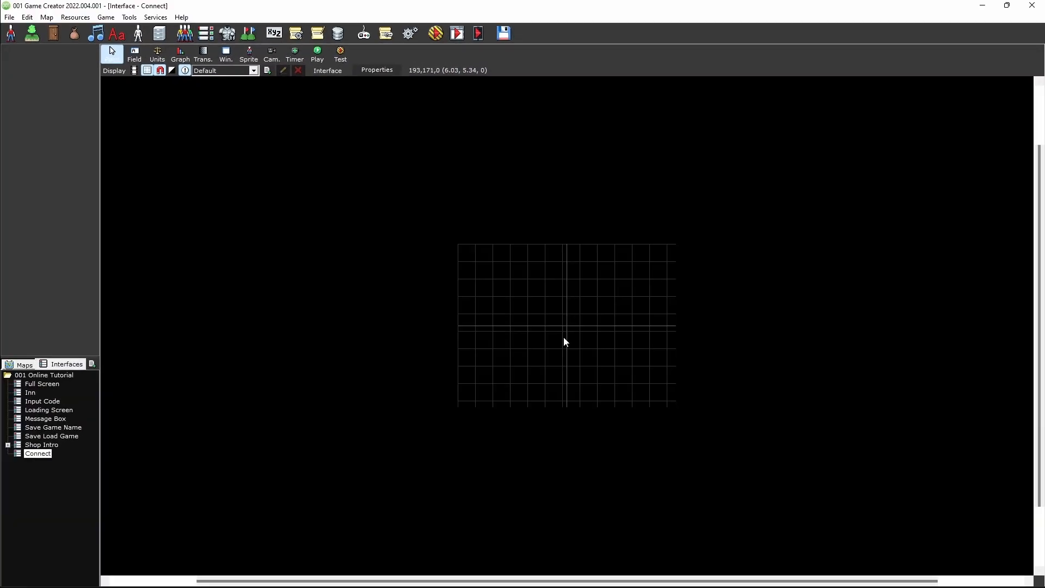
- Place a field at 200, 64 in the Connect interface, name it "HostGame", centre its alignment and make it selectable
left_click(135, 55)
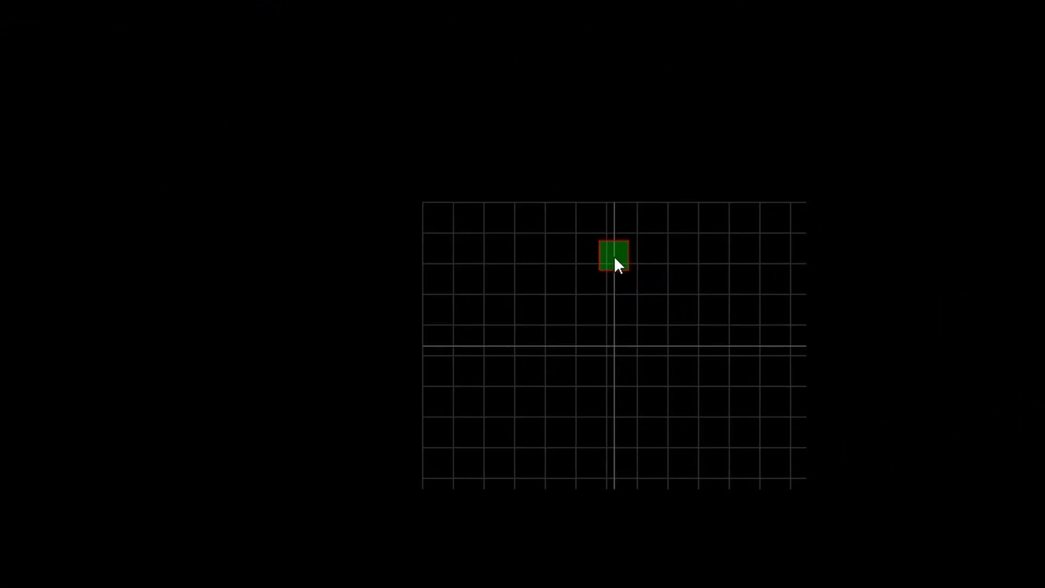
left_click(615, 262)
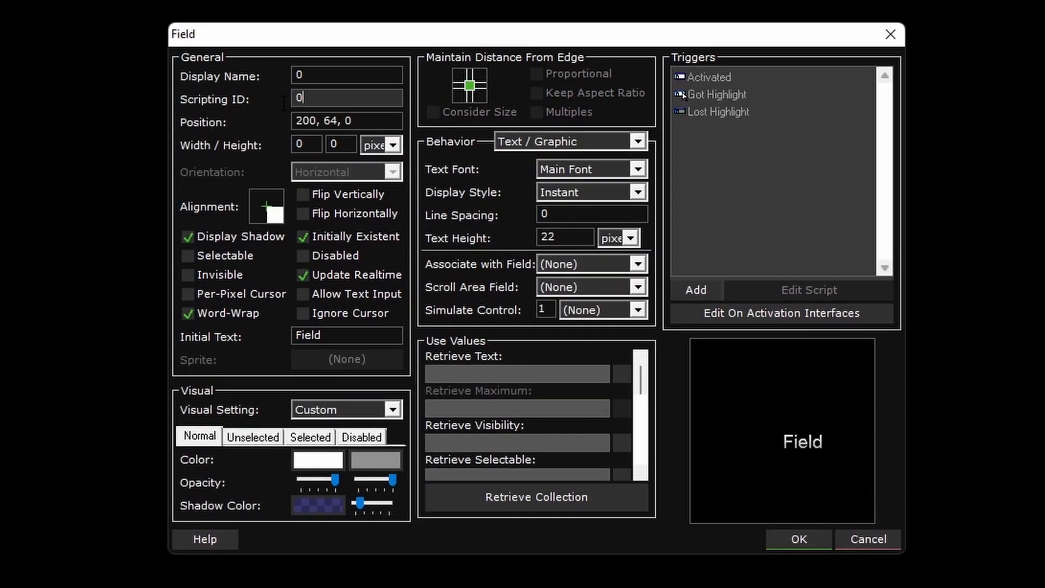
key("BackSpace")
type("HostGame")
left_click(266, 207)
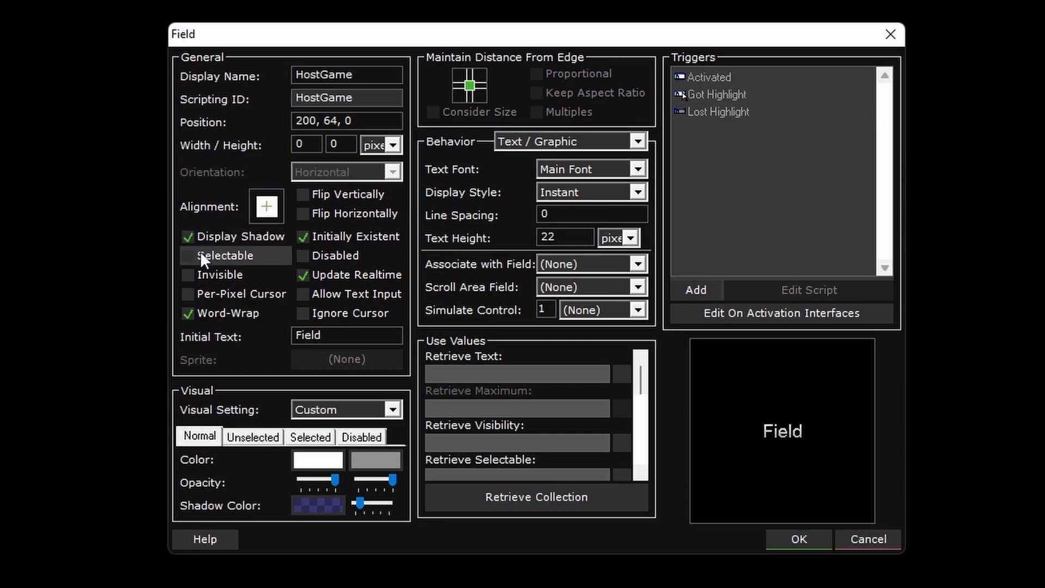
left_click(239, 255)
- Give the HostGame field the initial text "Host Game" and the Text visual setting
key("Tab")
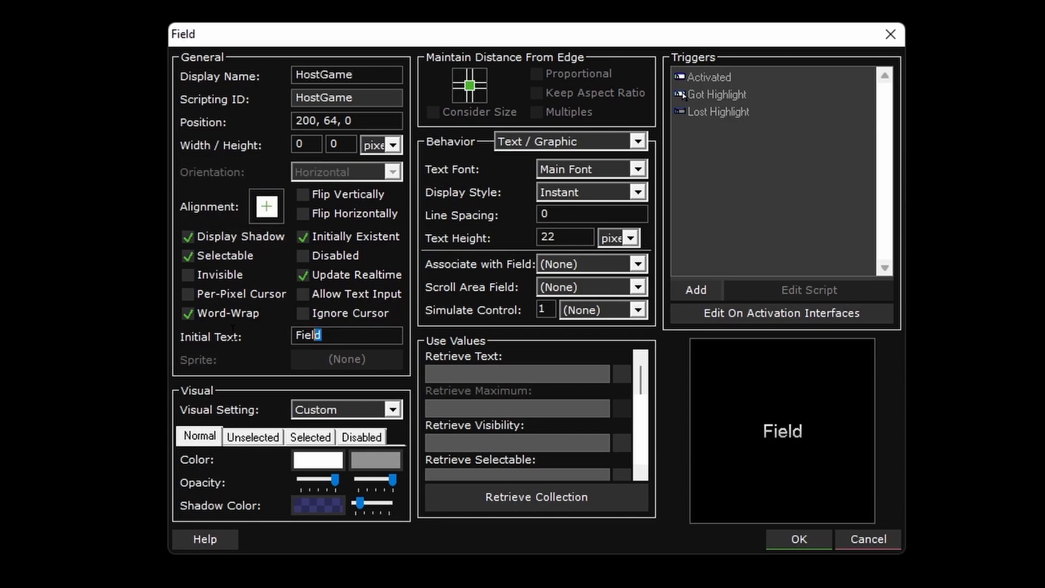
type("Host Game")
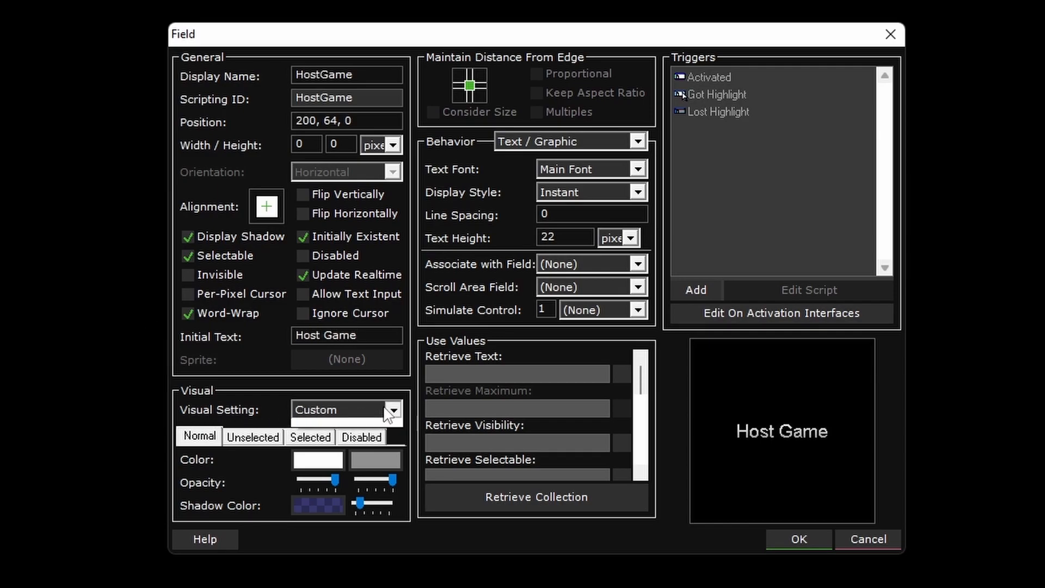
left_click(390, 412)
left_click(326, 464)
left_click(311, 438)
left_click(198, 438)
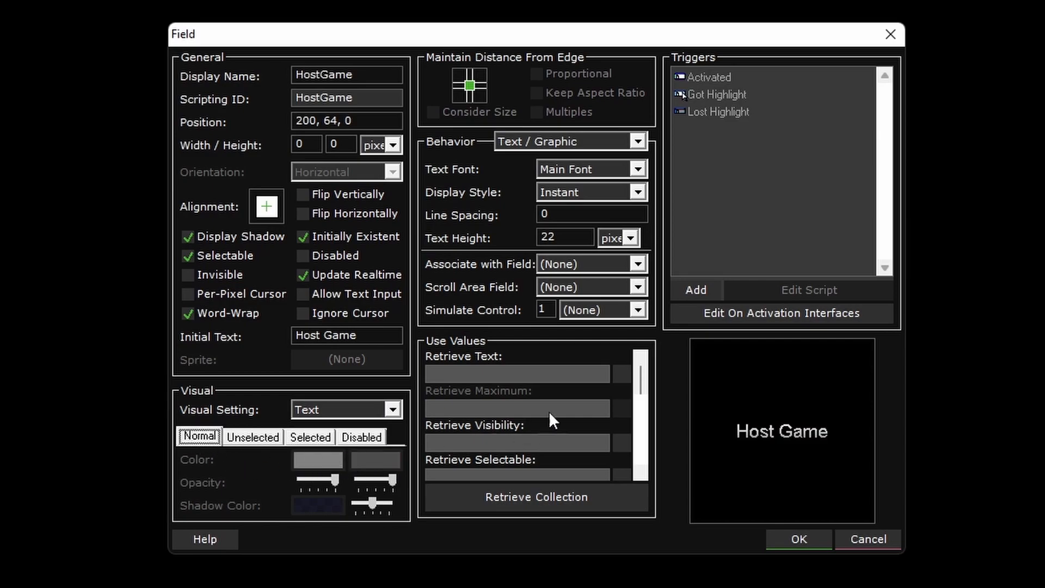
left_click(798, 539)
- Copy the HostGame field and paste the duplicate below it at 200, 224
right_click(612, 264)
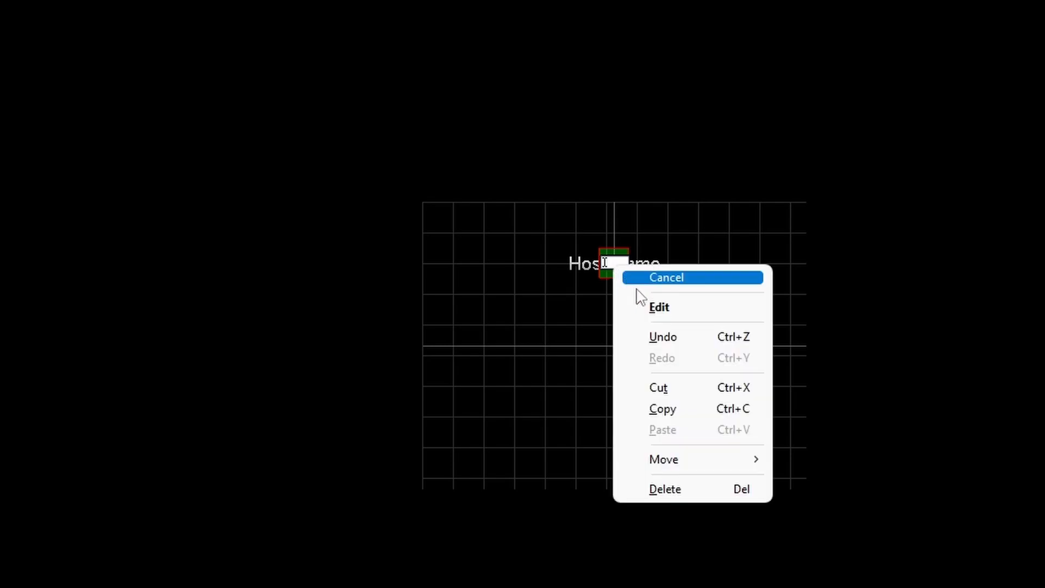
left_click(677, 409)
right_click(613, 419)
left_click(661, 583)
- Rename the pasted field "JoinGame" and change its initial text to "Join Game"
double_click(618, 416)
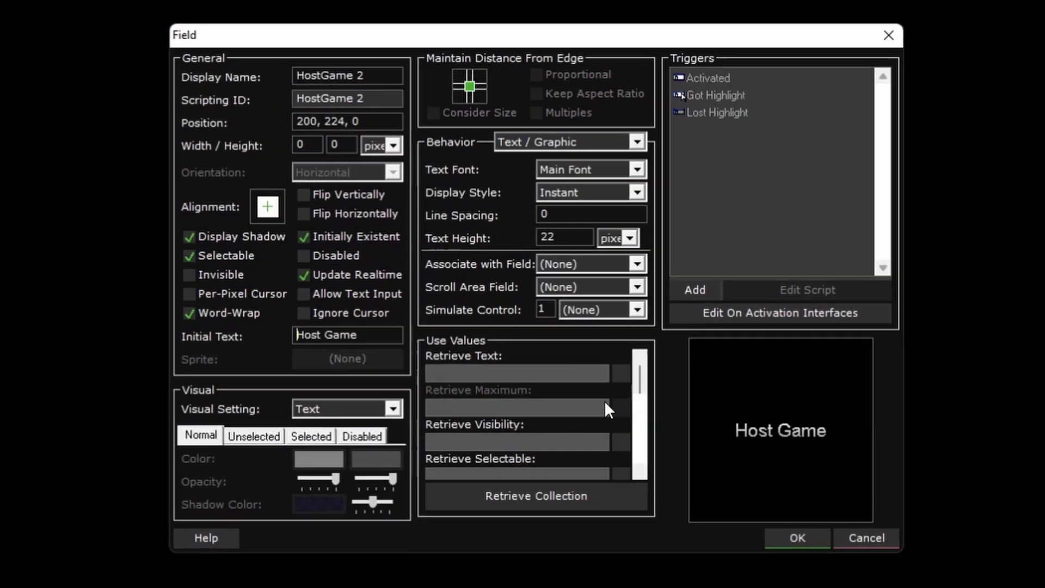
left_click_drag(375, 100, 236, 87)
key("BackSpace")
left_click(361, 75)
left_click_drag(355, 75, 198, 43)
key("BackSpace")
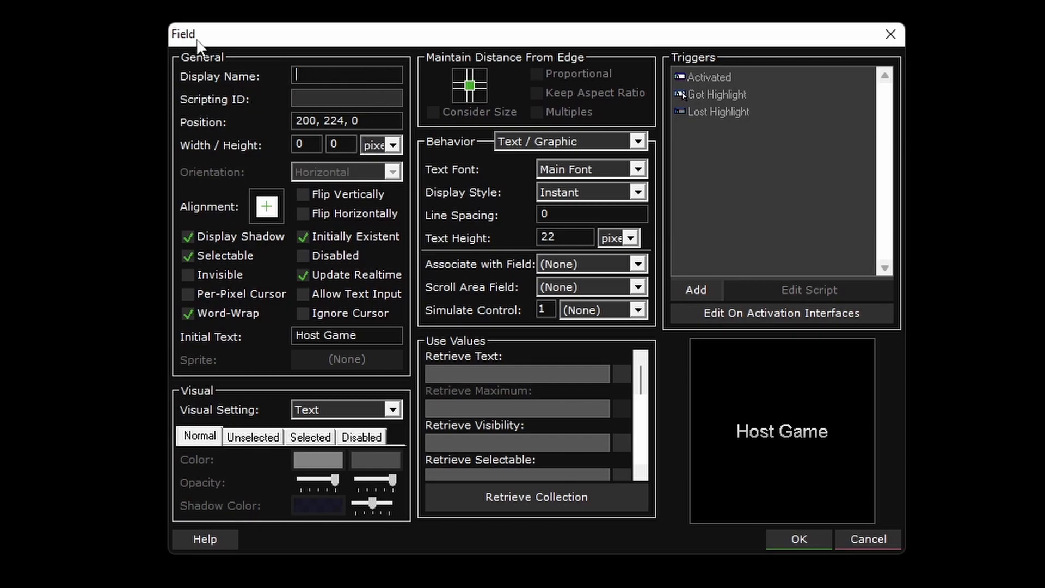
type("JoinGame")
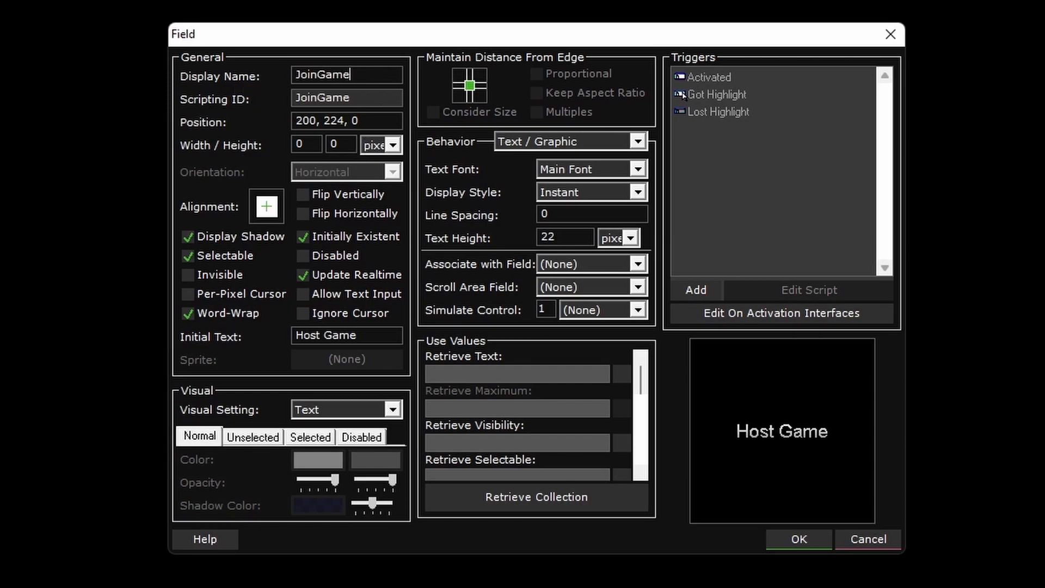
double_click(308, 335)
type("Join")
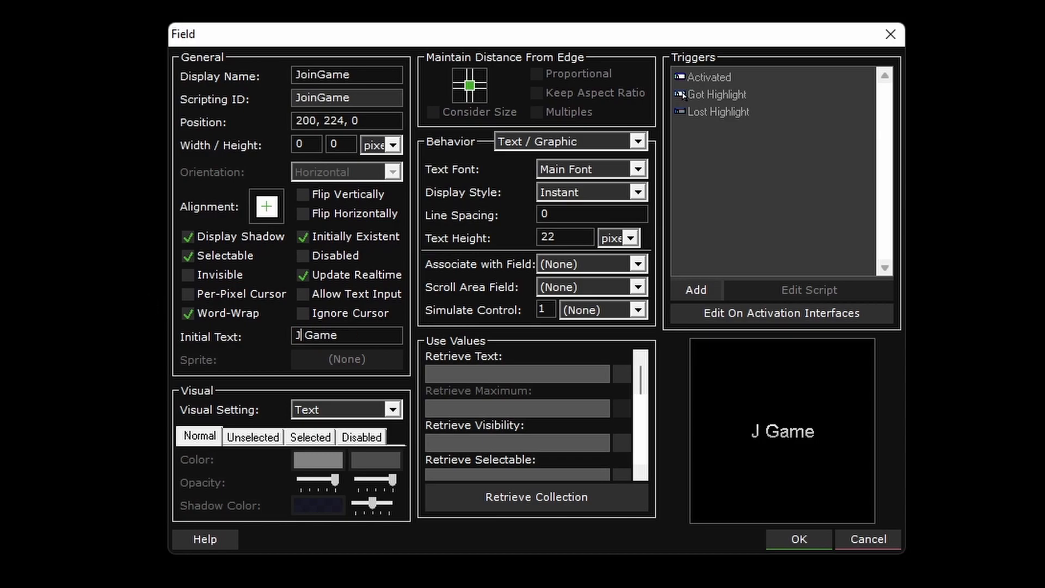
left_click(806, 540)
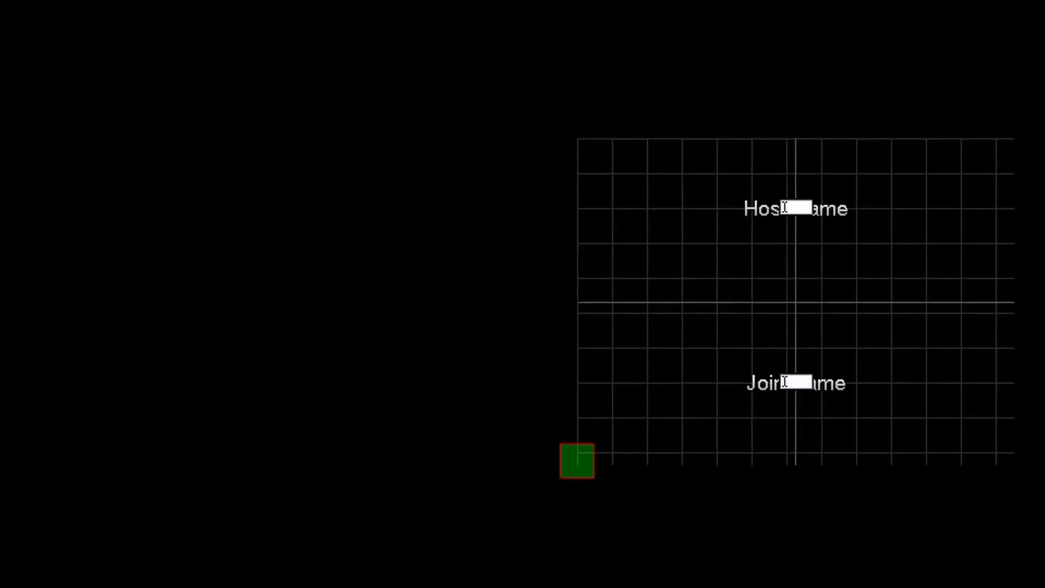
- Create a sub-interface named "EnterPassword" under the Connect interface
left_click(335, 130)
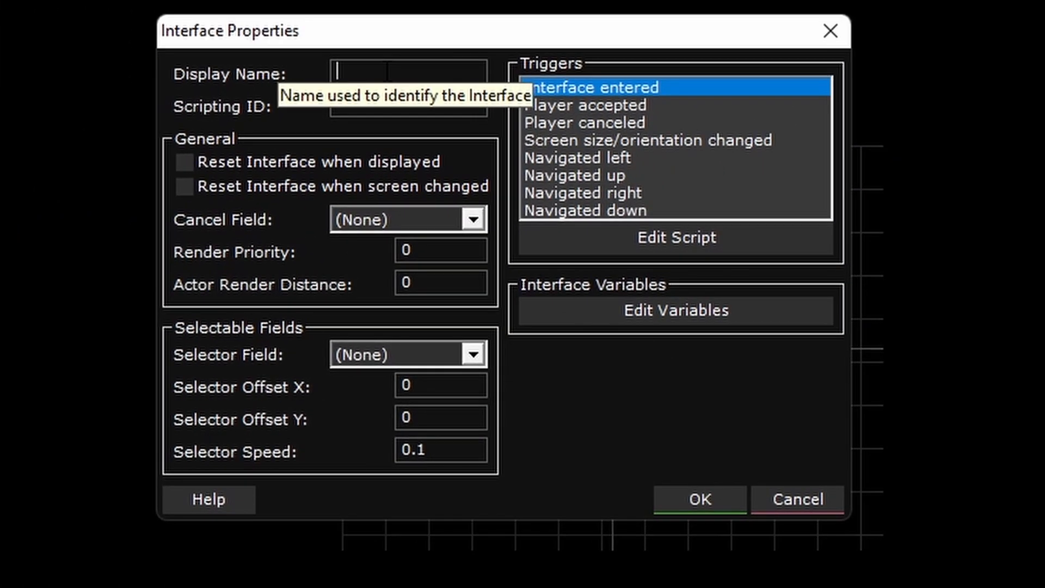
type("EnterPassword")
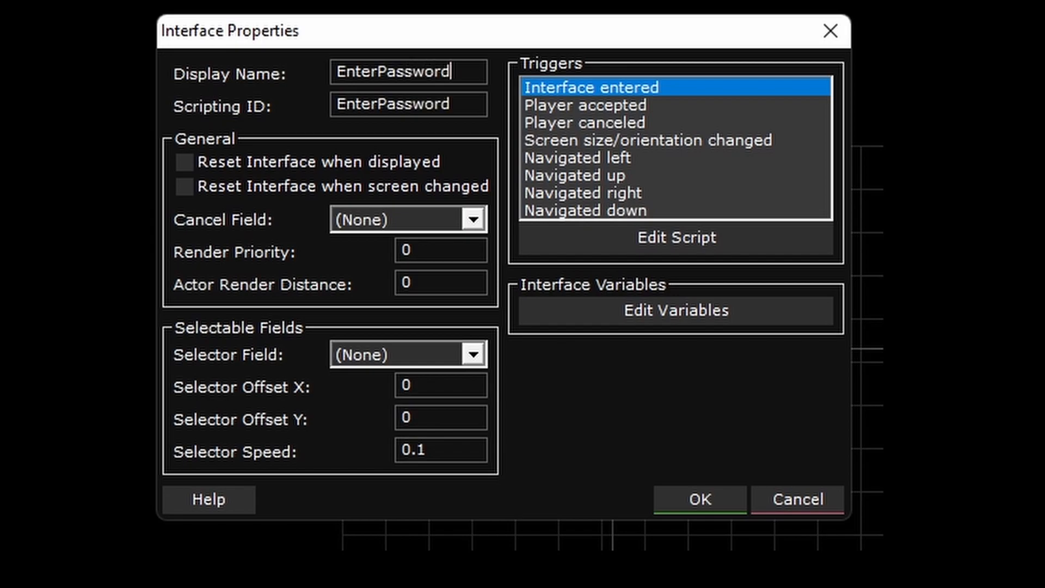
left_click(701, 501)
left_click_drag(701, 502, 805, 359)
- Create another sub-interface under Connect, named "WaitingForGuest"
left_click(104, 422)
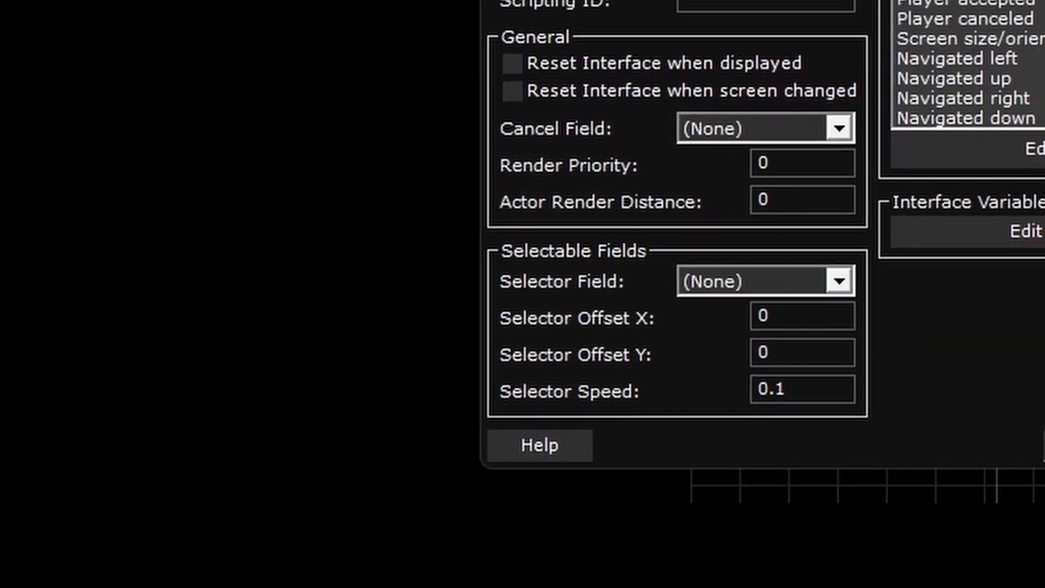
left_click(411, 83)
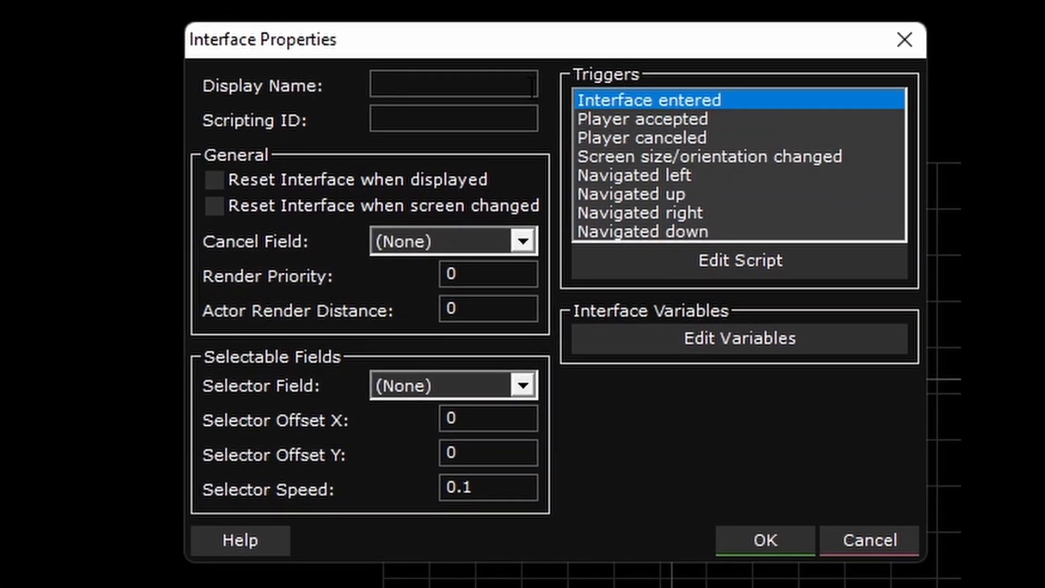
type("WaitingForGuest")
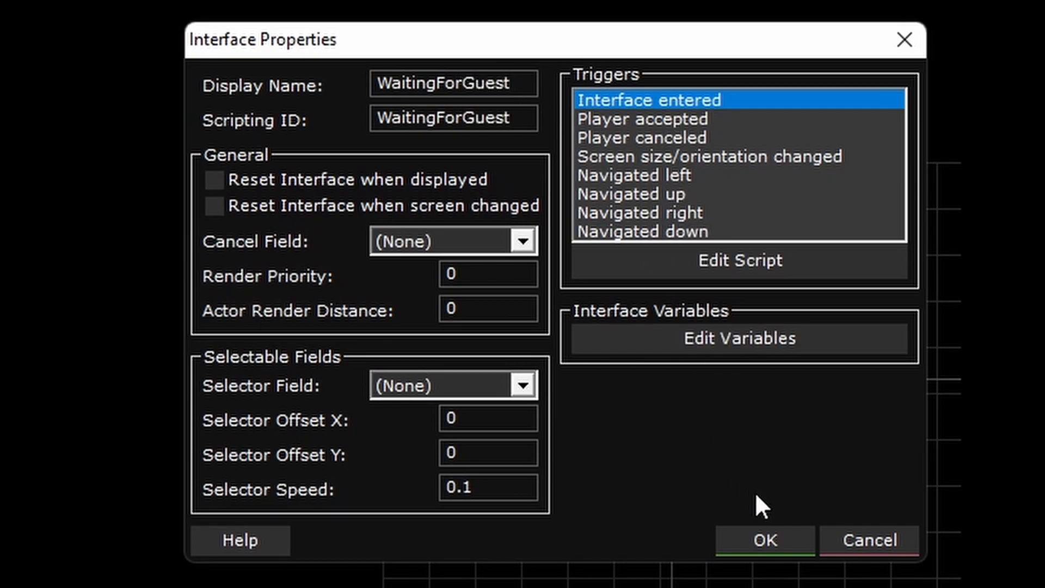
left_click(763, 538)
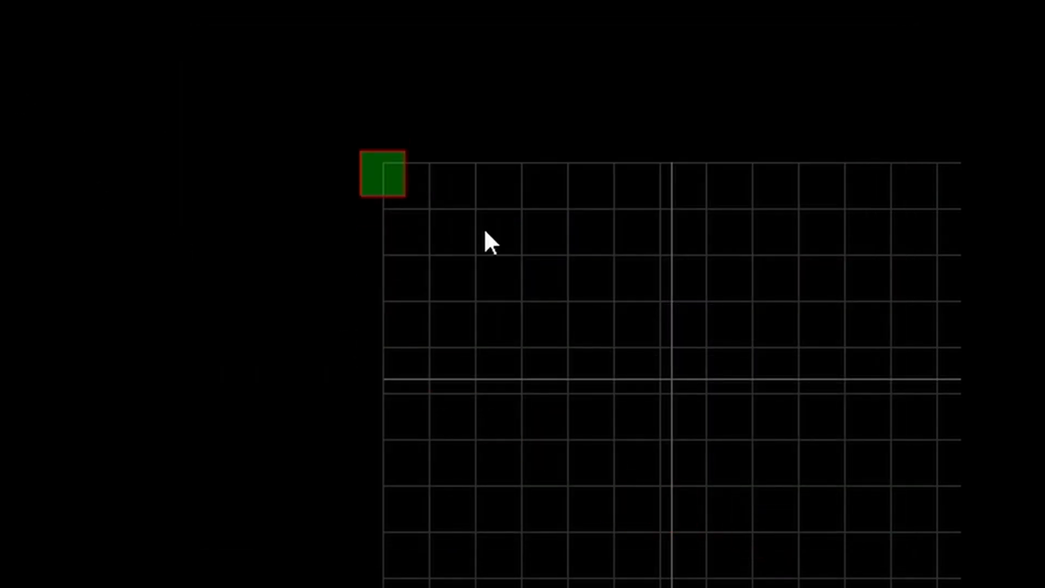
- Place a field at 200, 64 in the WaitingForGuest interface, name it "WaitingForFriend" and centre its alignment
left_click(670, 252)
key("shift+Tab")
key("BackSpace")
type("Waiting")
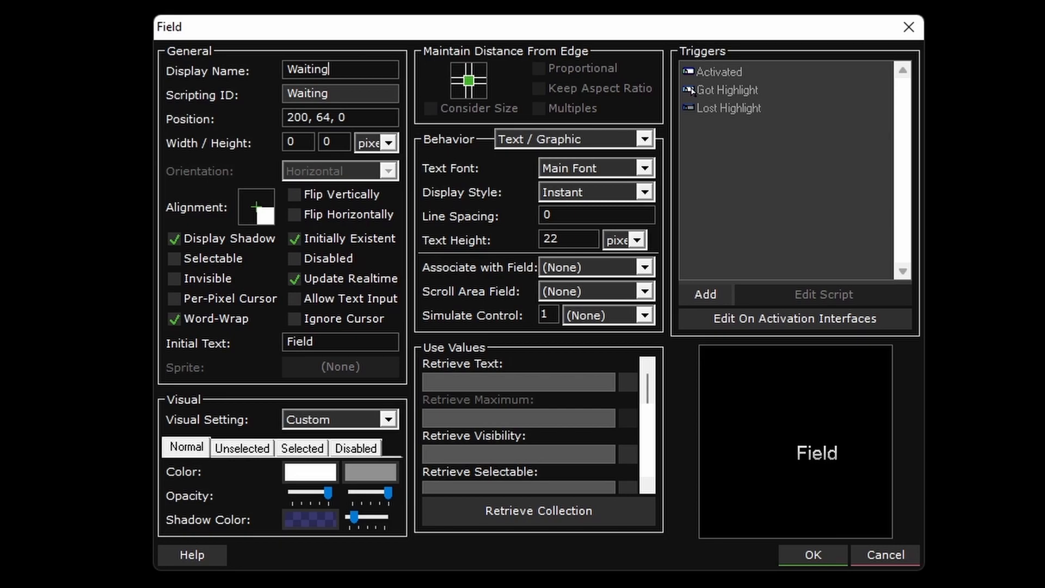
type("ForFriend")
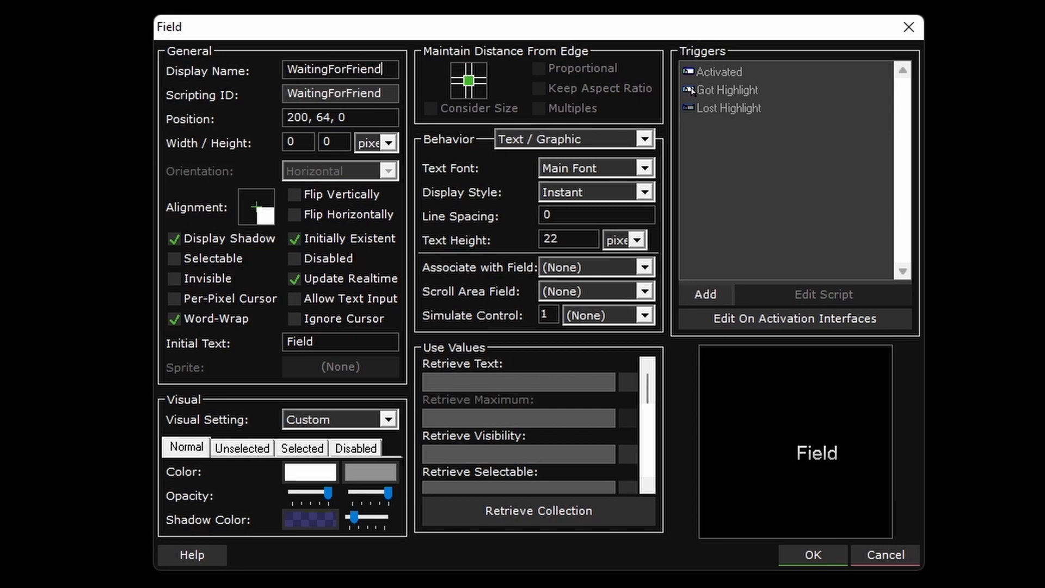
left_click(259, 210)
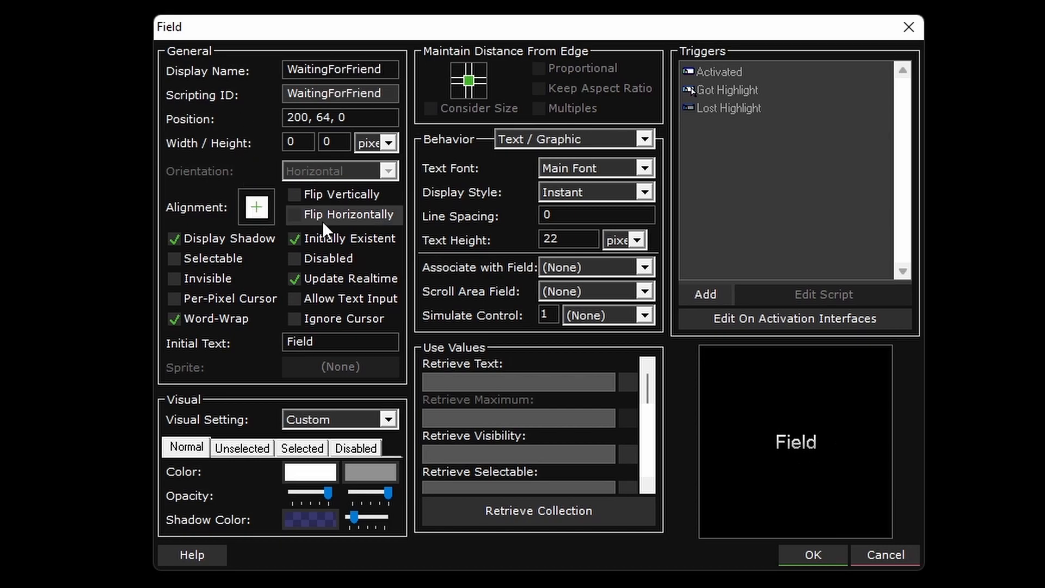
- Set the WaitingForFriend field's initial text to "Waiting For Friend to Join"
left_click_drag(349, 344, 107, 322)
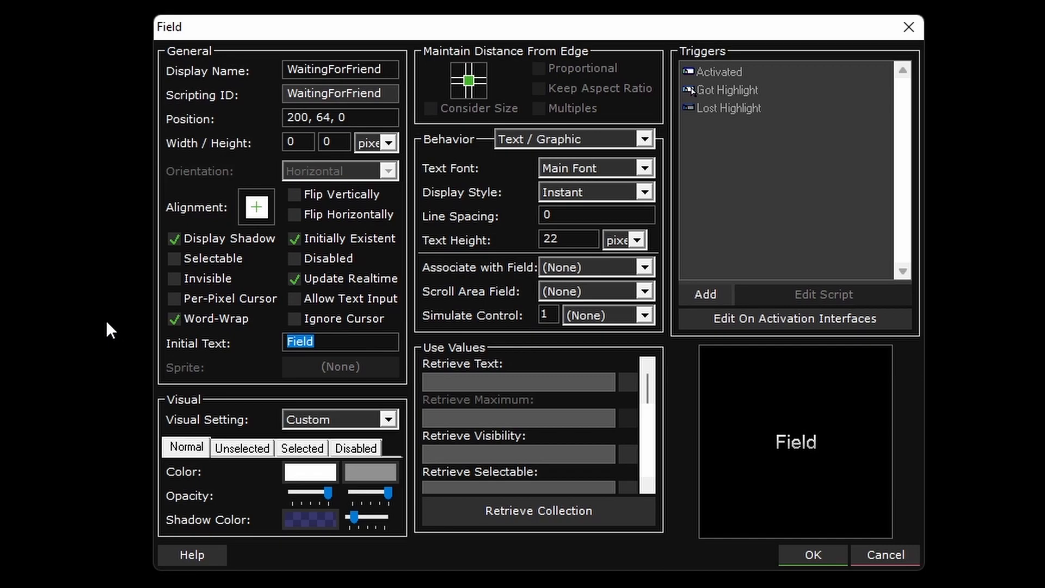
type("Waiting For F")
type("riend to J")
type("oin")
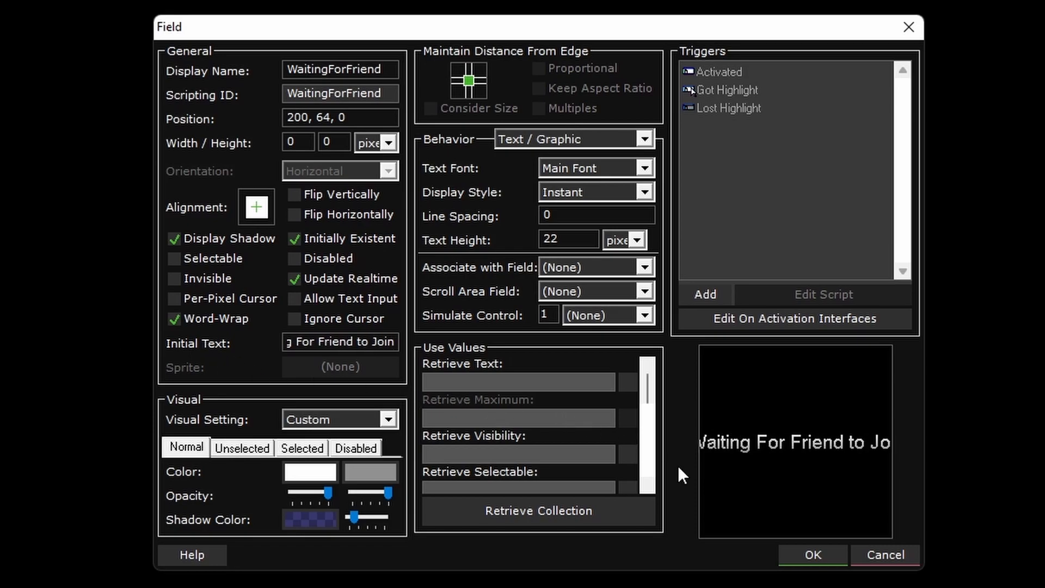
left_click(804, 554)
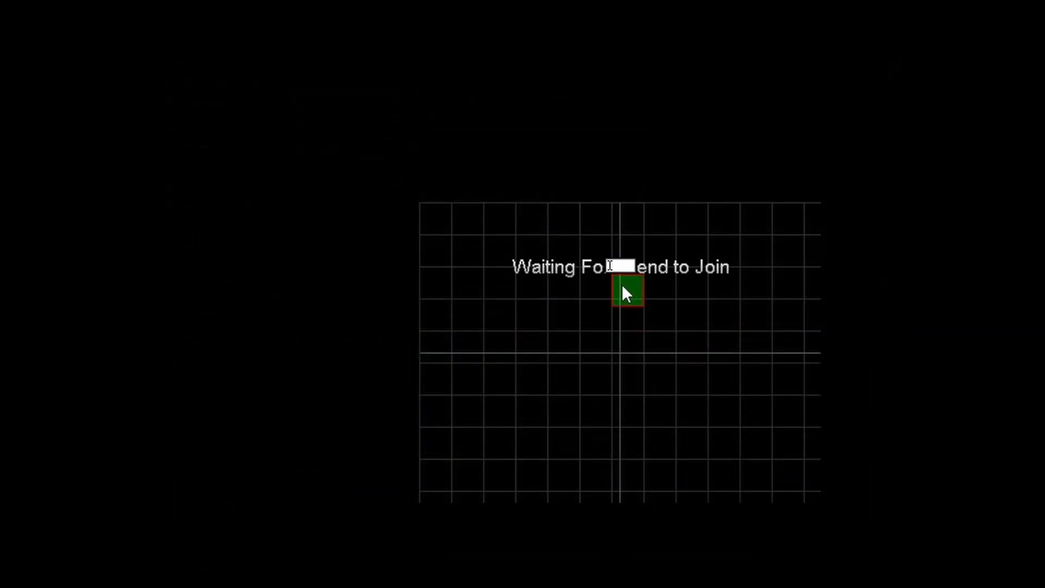
- Duplicate the WaitingForFriend field to position 200, 224, below the original
right_click(620, 267)
left_click(677, 417)
right_click(622, 428)
left_click(673, 585)
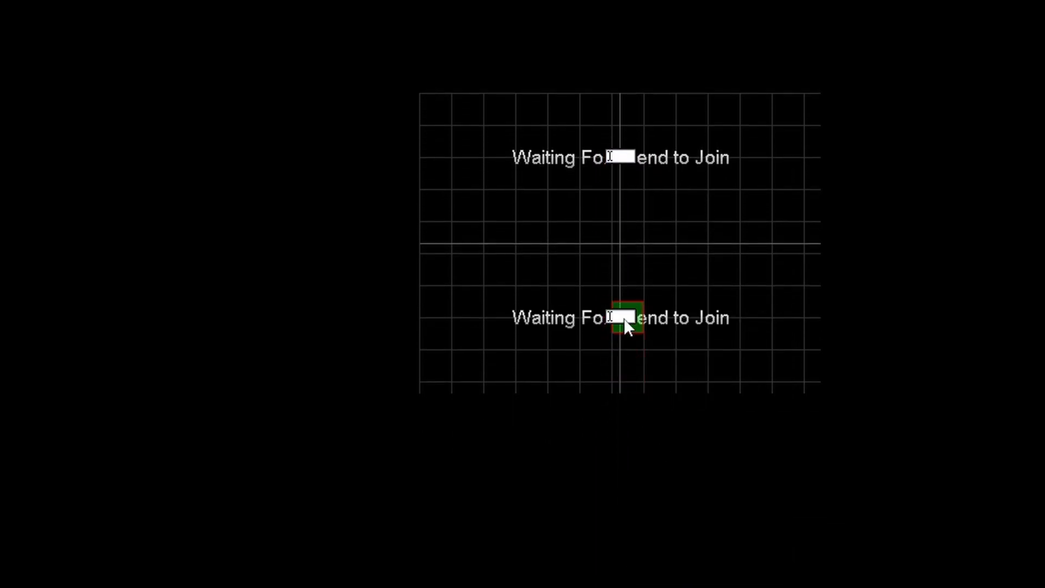
- Change the duplicated field's display name and scripting ID to "Password"
double_click(624, 318)
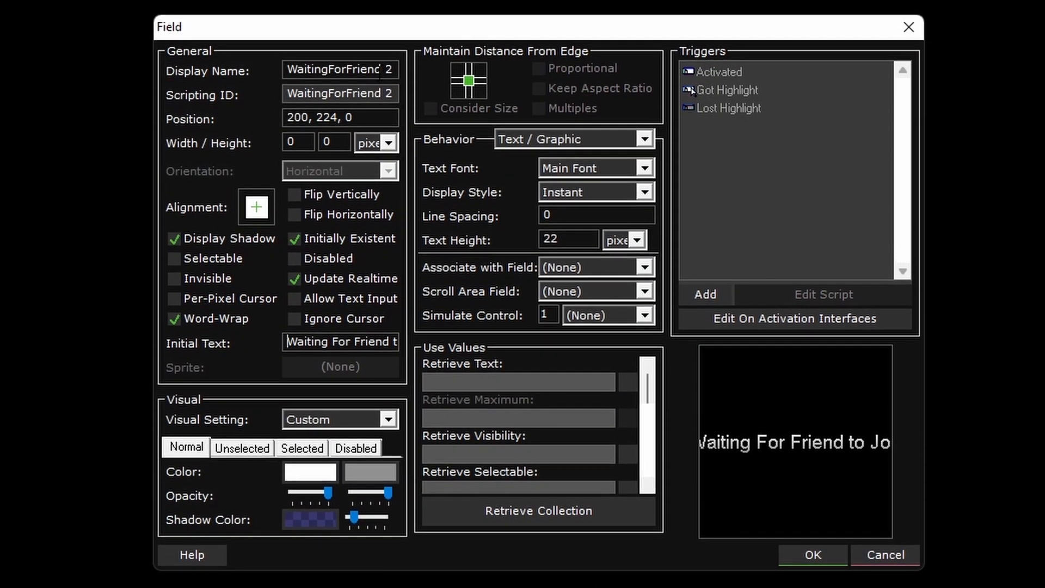
double_click(385, 93)
key("BackSpace")
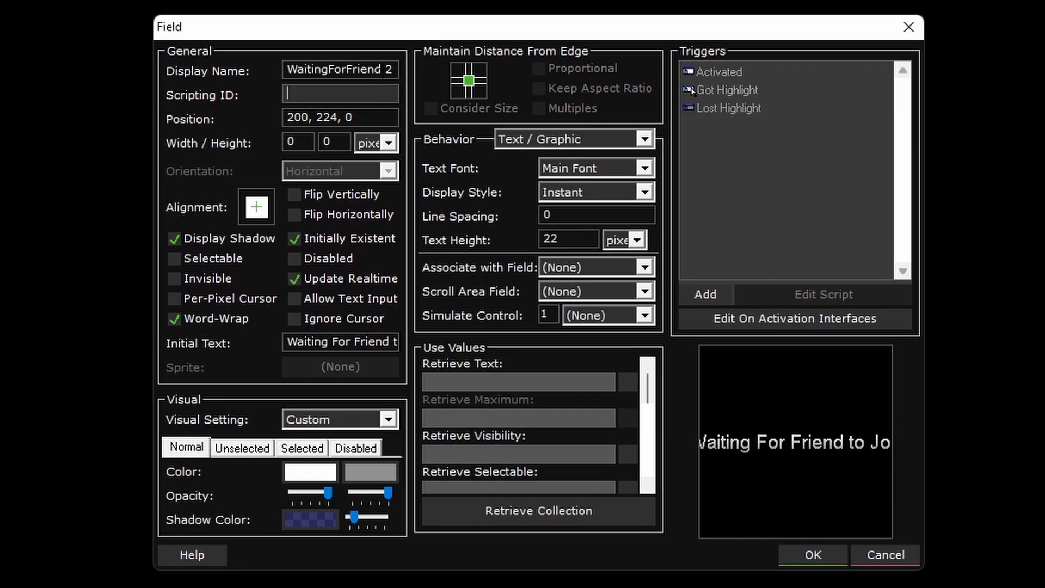
double_click(382, 70)
key("BackSpace")
type("Password")
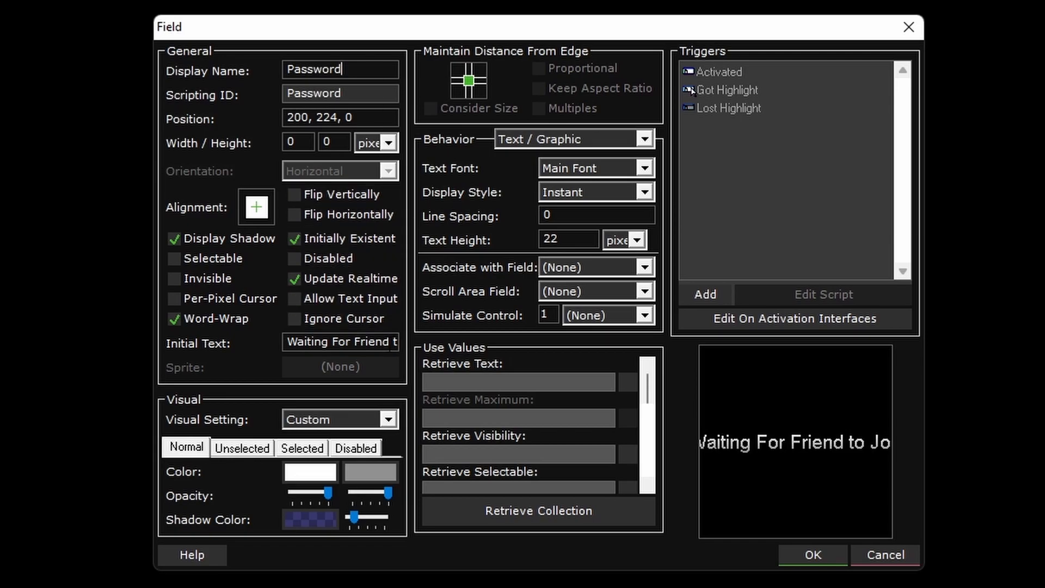
- Set the new field's initial text to "Password" and accept its properties
key("Tab")
key("BackSpace")
type("Password")
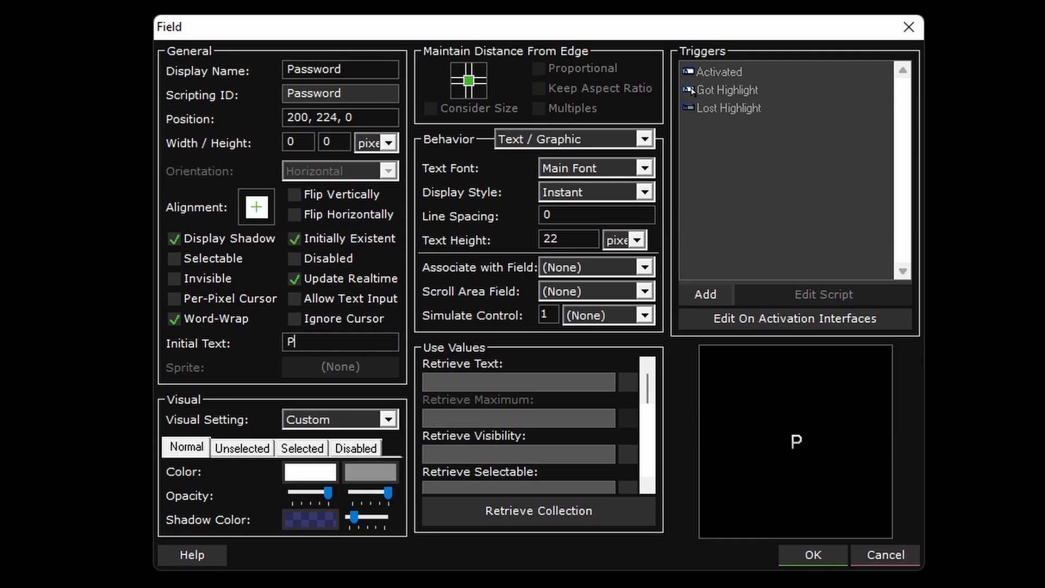
left_click(817, 557)
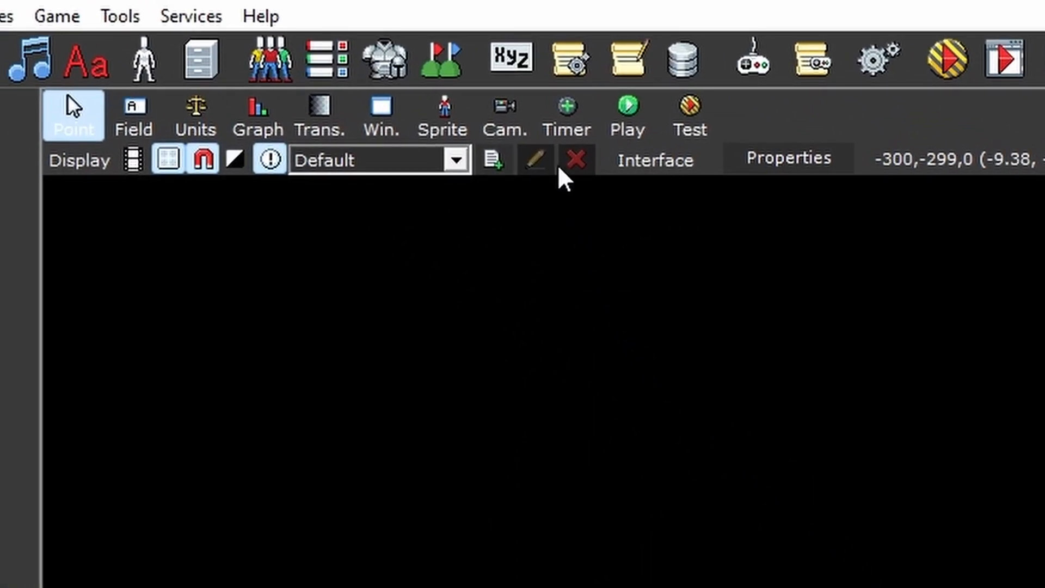
- Add a global variable named "ServerIP" with the default value 127.0.0.1
left_click(511, 57)
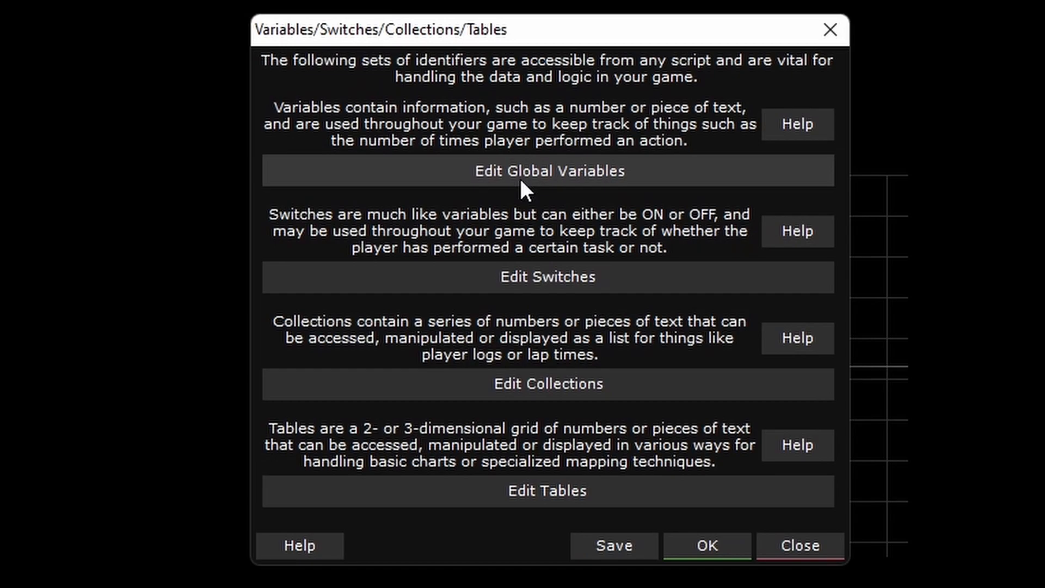
left_click(521, 173)
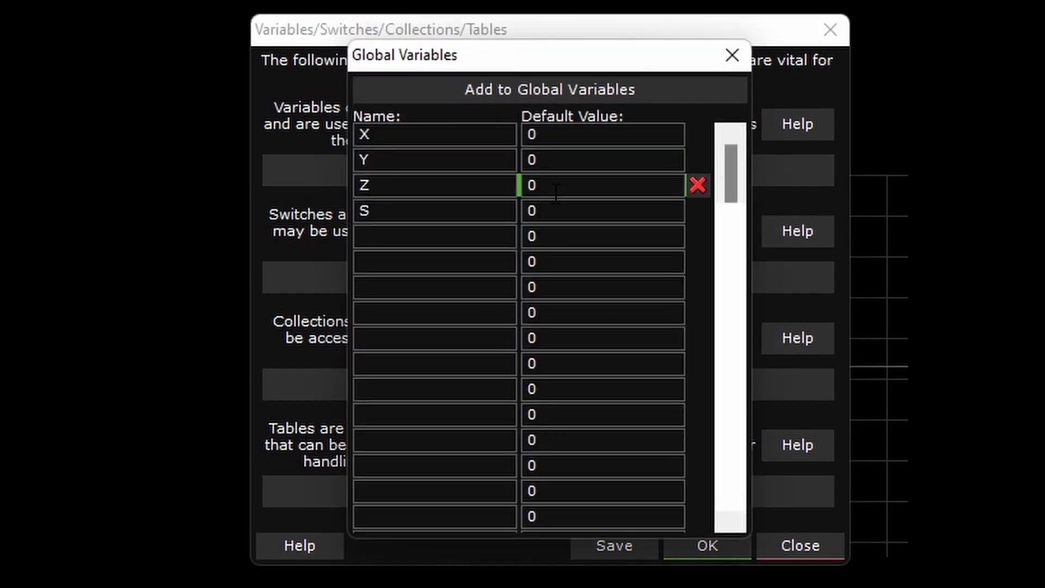
left_click(388, 238)
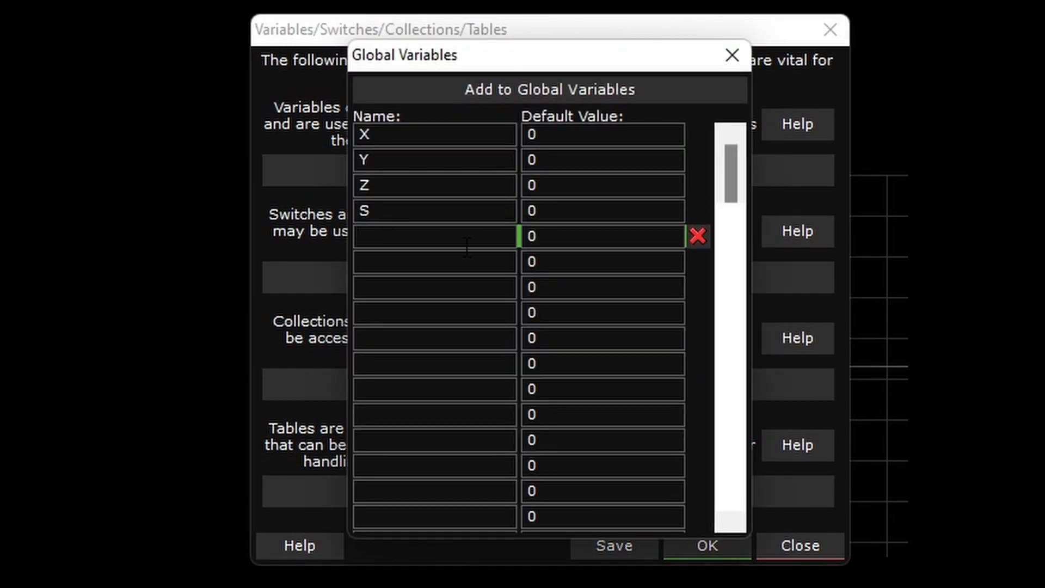
type("ServerIP")
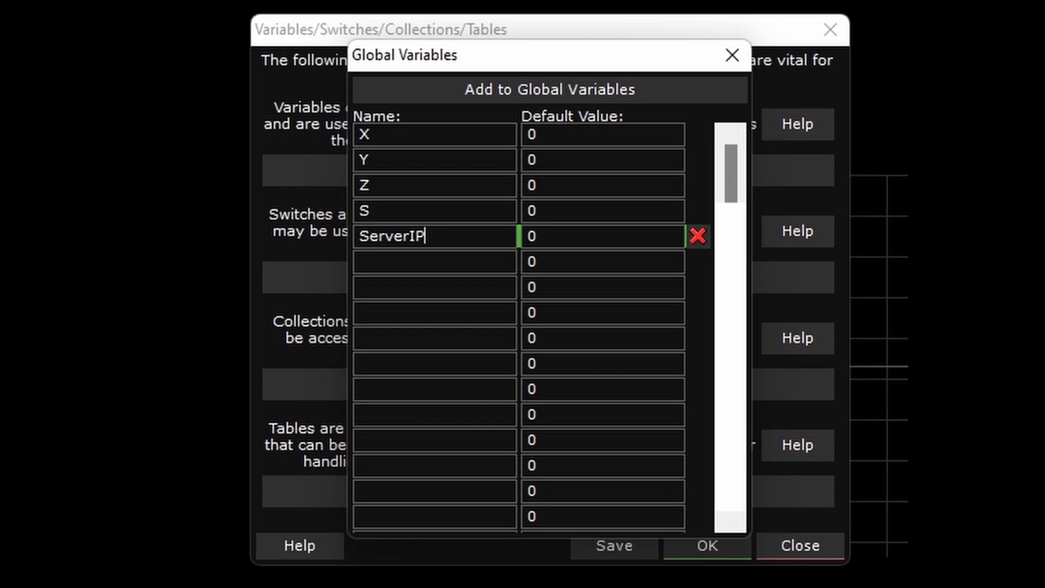
key("Tab")
type("127.0.0.1")
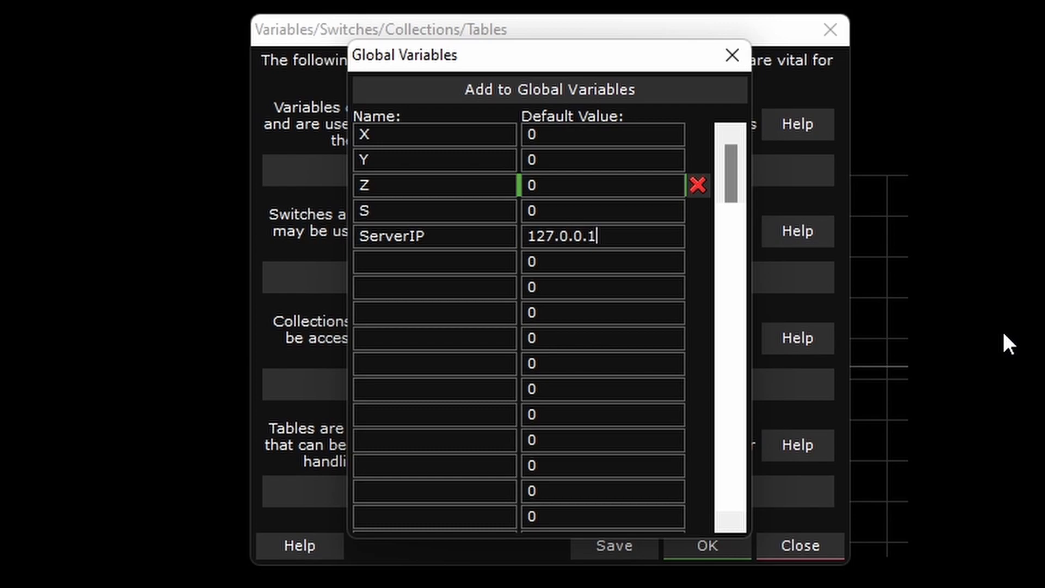
- Add a global variable named "ServerPort" with the default value 1234
left_click(454, 267)
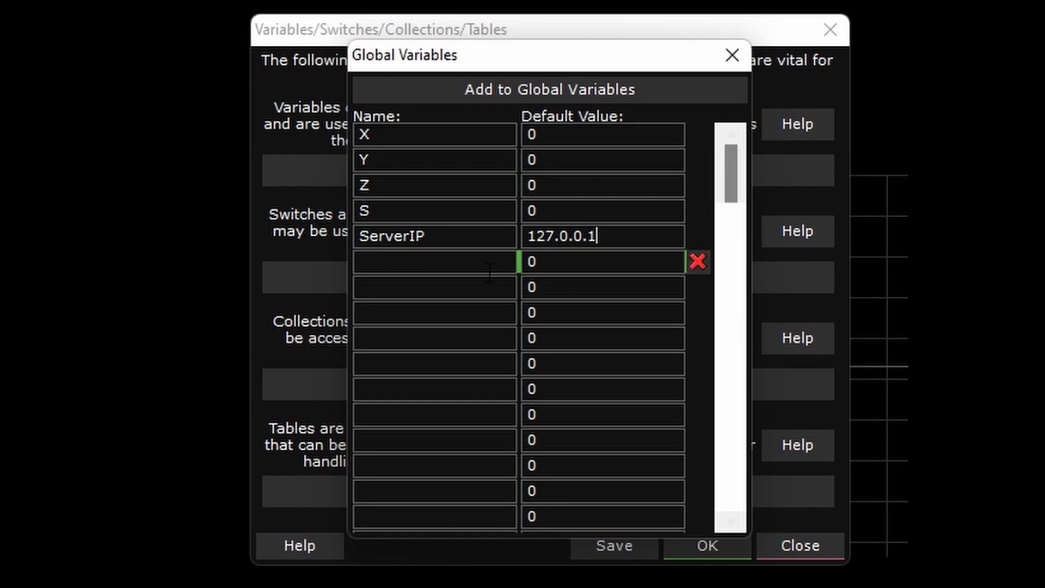
type("ServerPort")
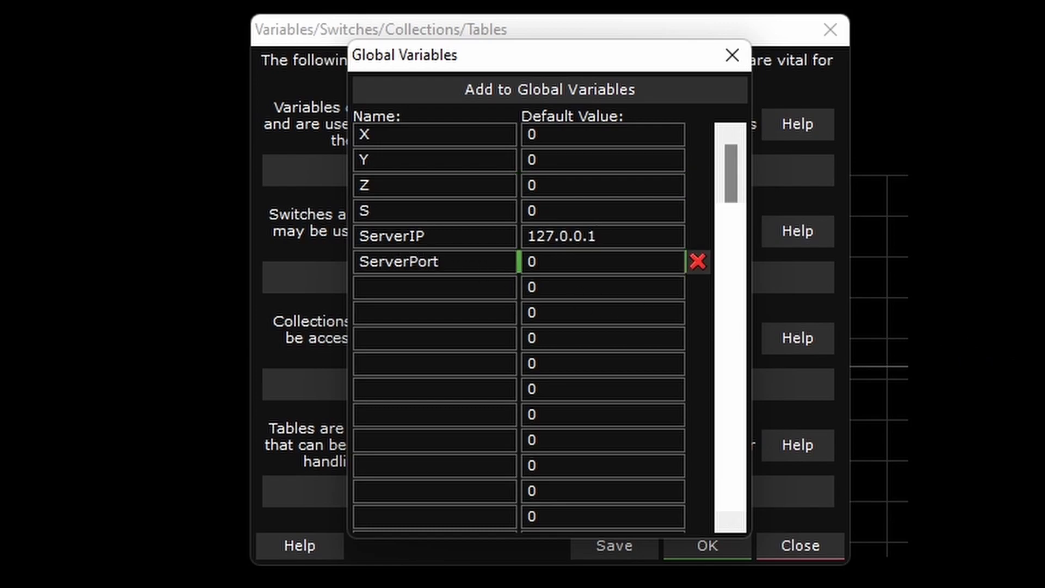
key("Tab")
type("1234")
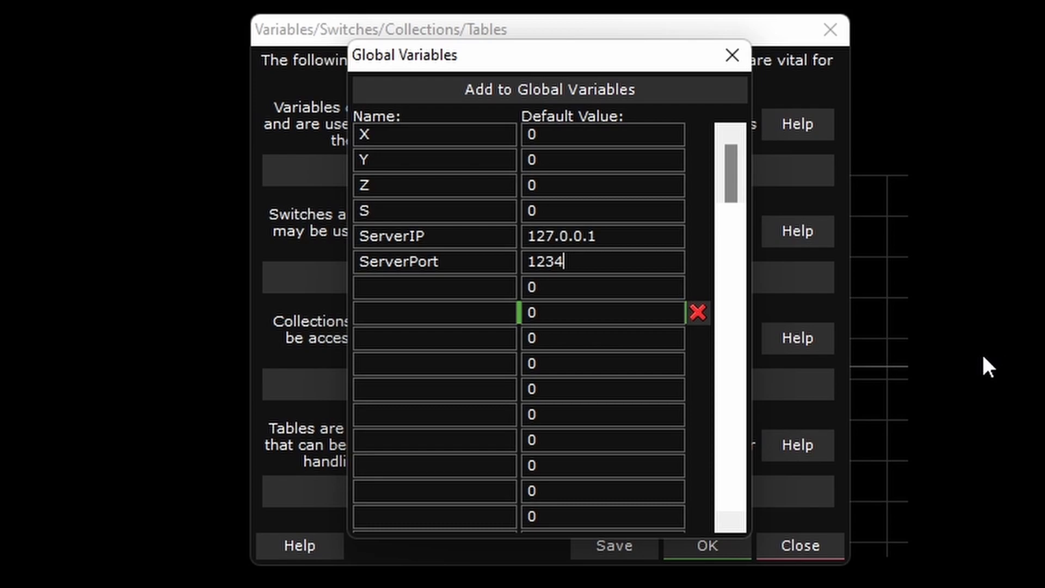
- Add a global variable named "OnlinePassword" and close the global variables list
key("Tab")
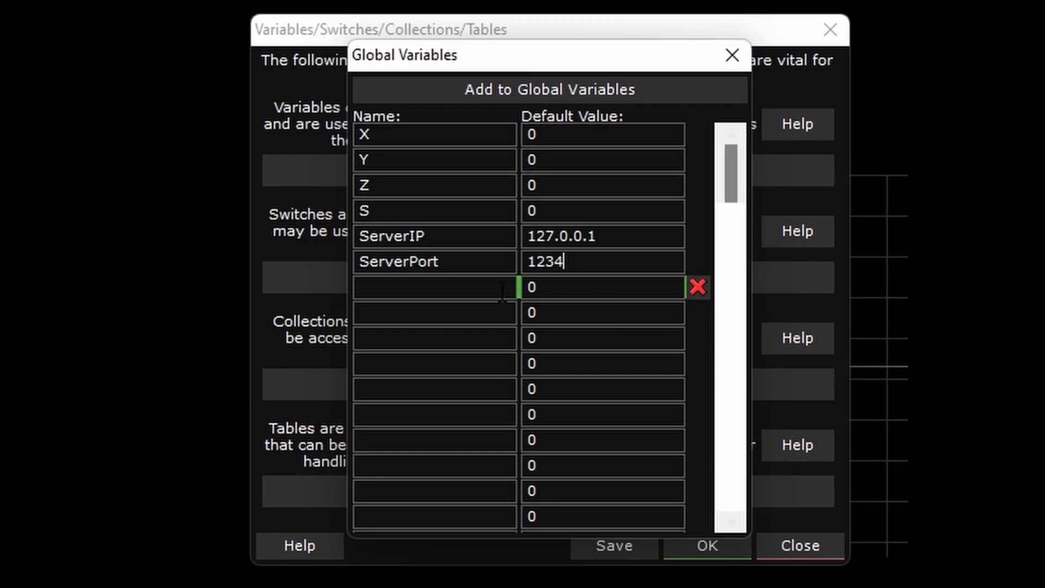
type("OnlinePassword")
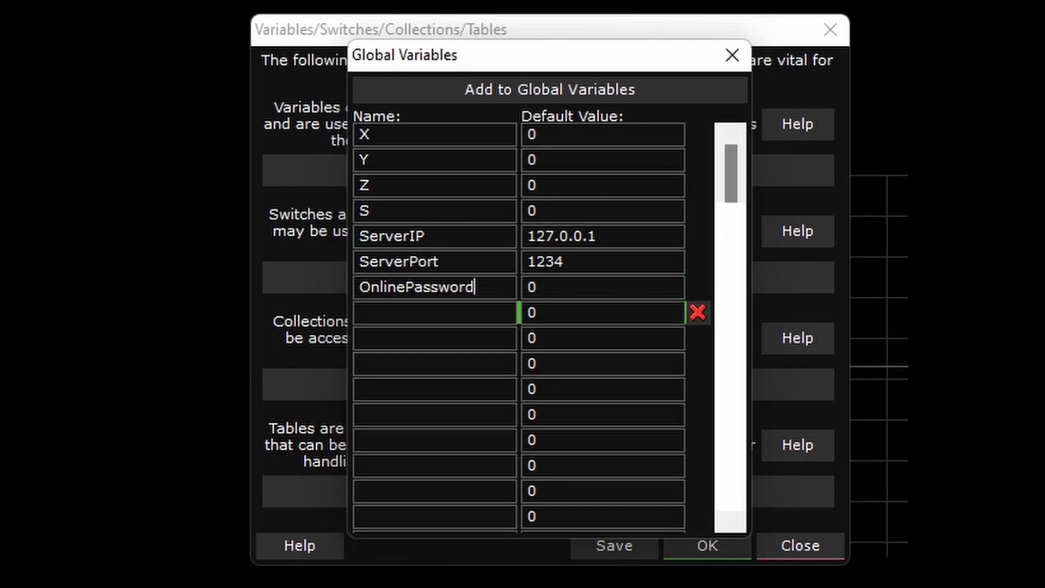
left_click(731, 56)
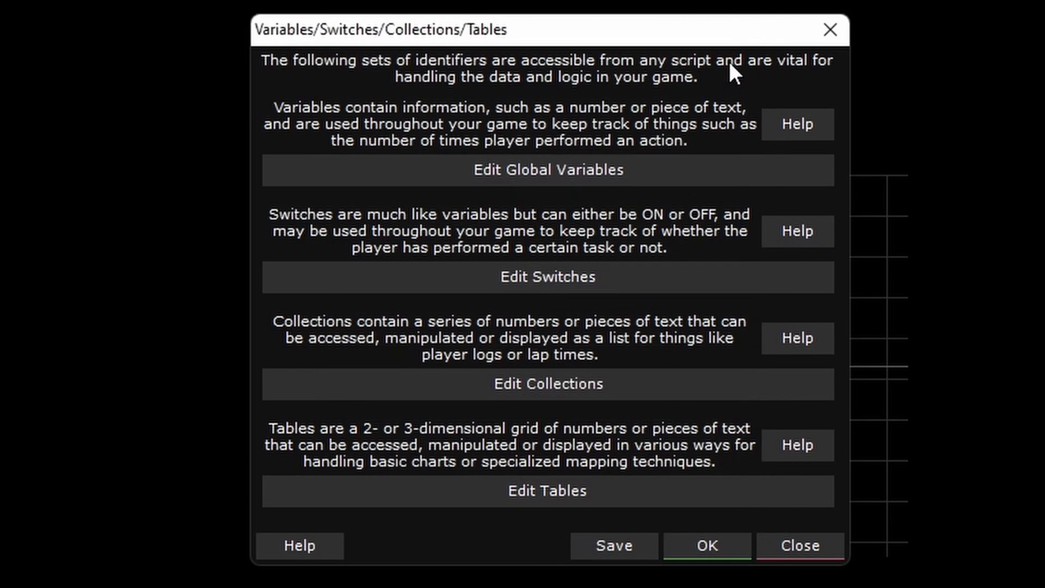
- Add a switch named "Hosting", leaving it off by default
left_click(587, 289)
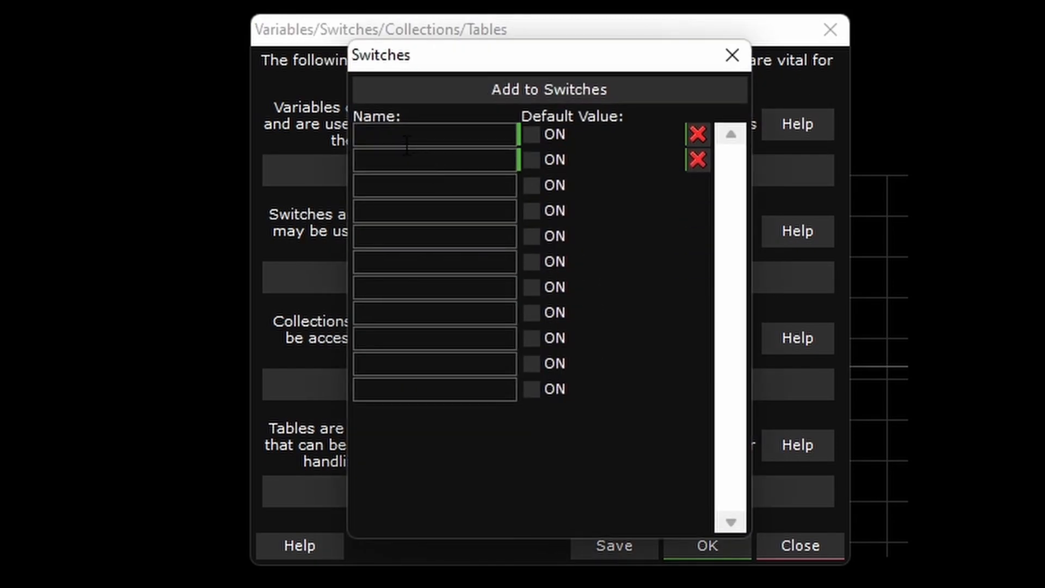
type("Hosting")
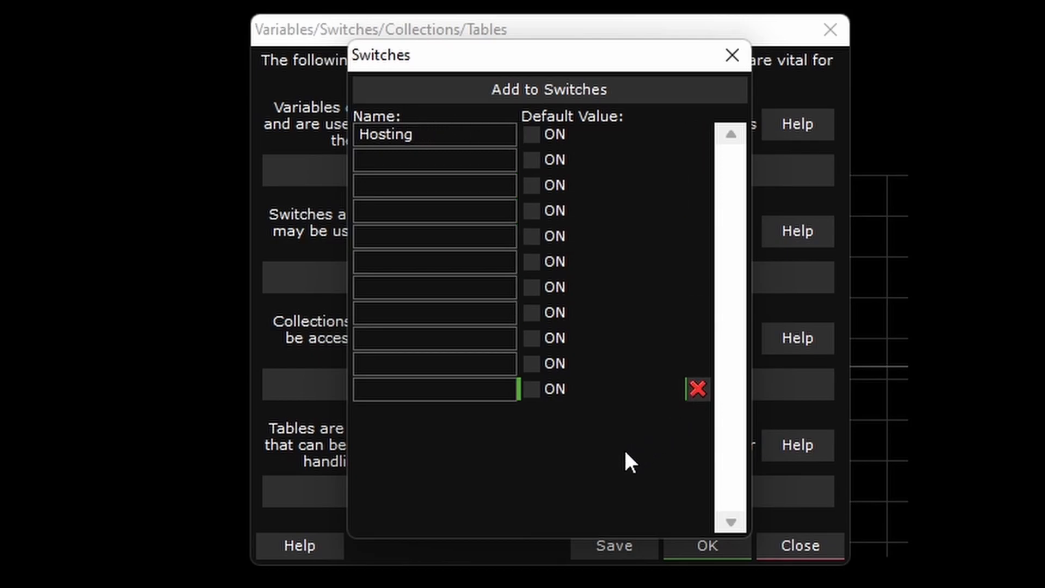
left_click(732, 55)
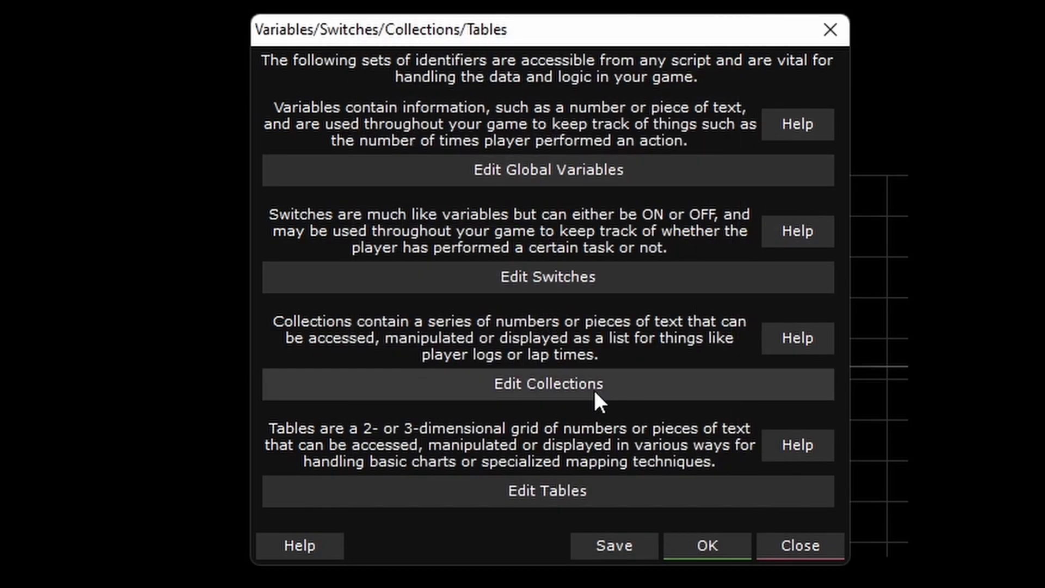
- Add a collection named "OnlineSessions" and accept the variable, switch and collection definitions
left_click(594, 387)
left_click(442, 135)
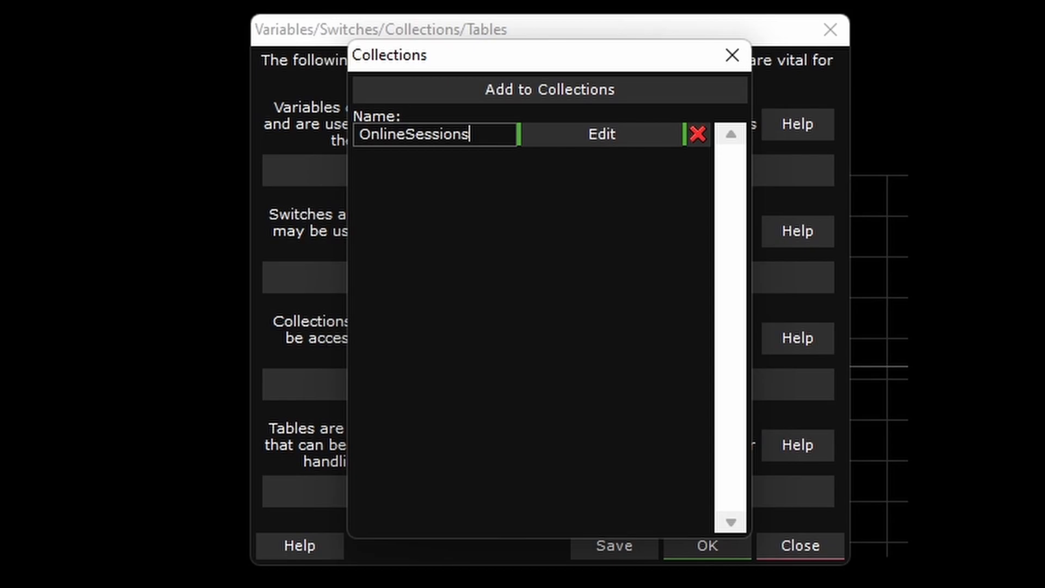
left_click(731, 55)
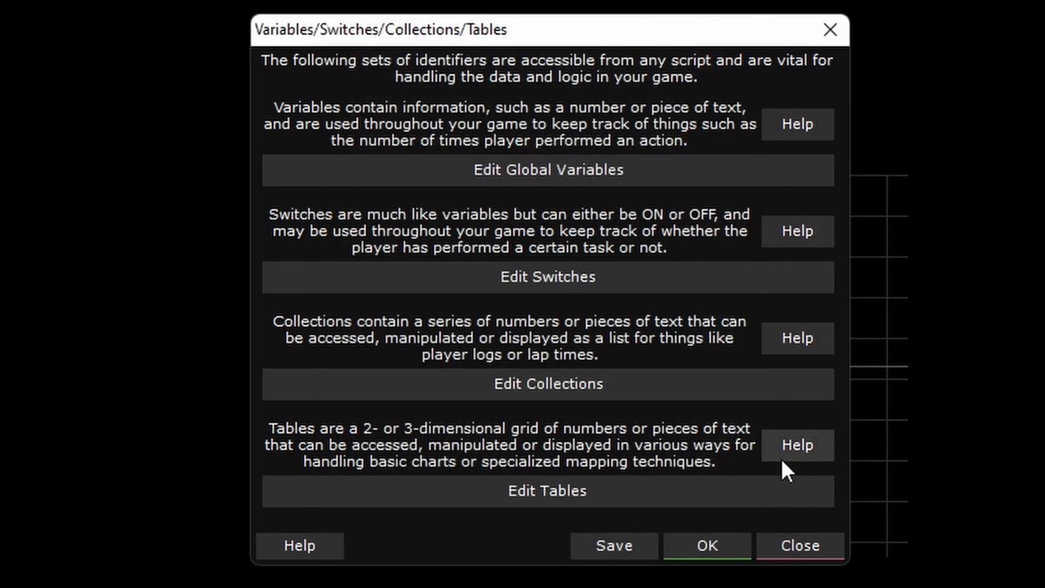
left_click(697, 541)
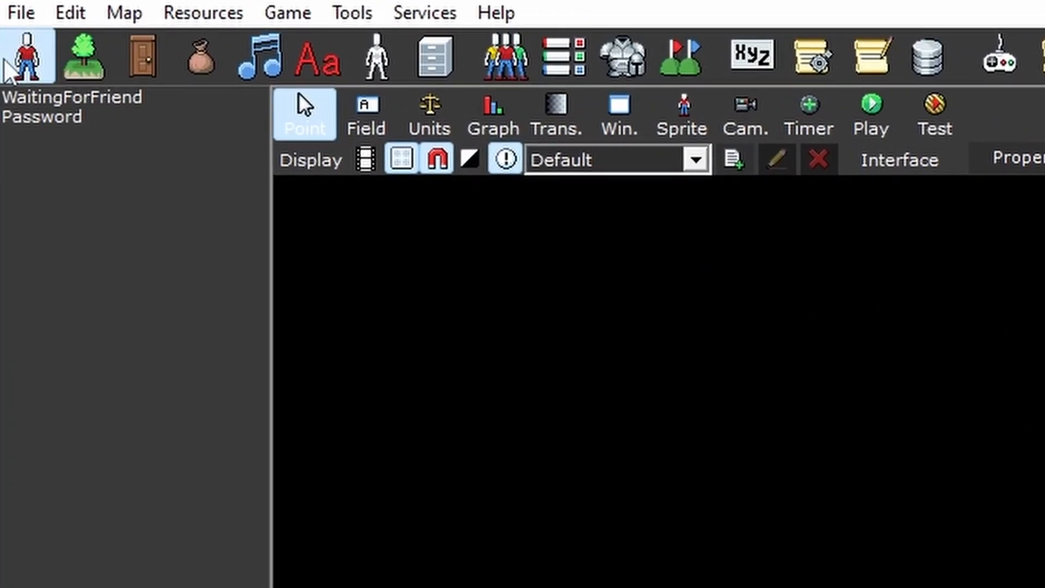
- Create a sprite without a template and set its display name and scripting ID to "Player"
left_click(5, 60)
left_click(96, 55)
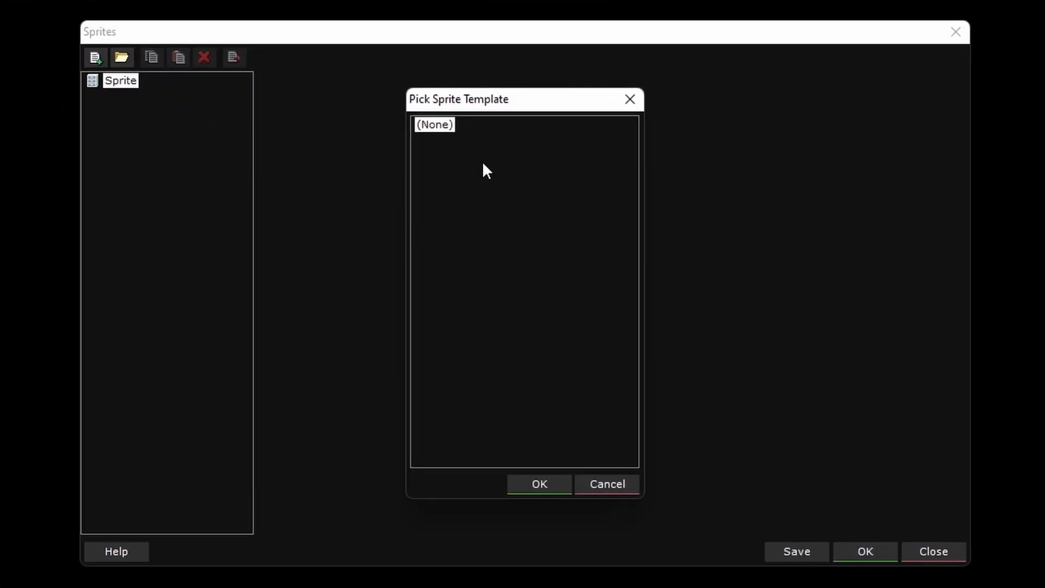
left_click(544, 485)
double_click(432, 83)
key("BackSpace")
key("shift+Tab")
key("BackSpace")
type("Playe")
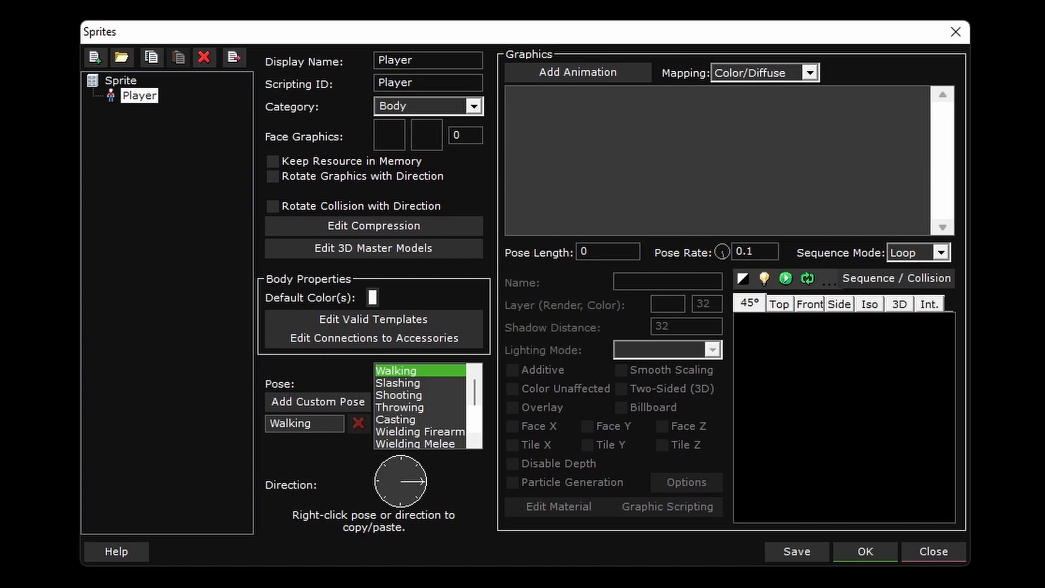
type("r")
- Add an animation with one blank 32 x 32 frame to the Player sprite's Walking pose
left_click(566, 77)
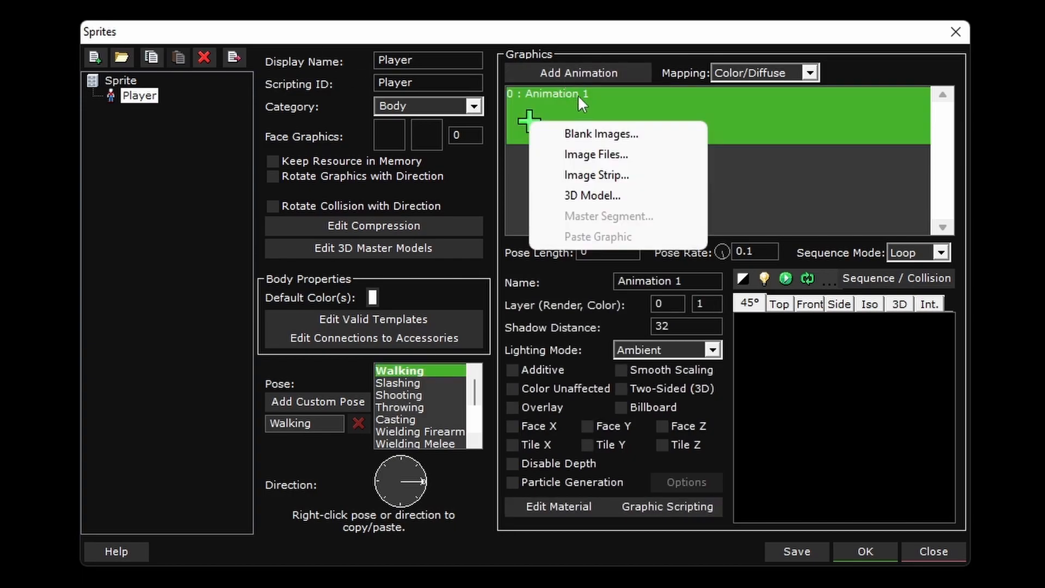
left_click(587, 133)
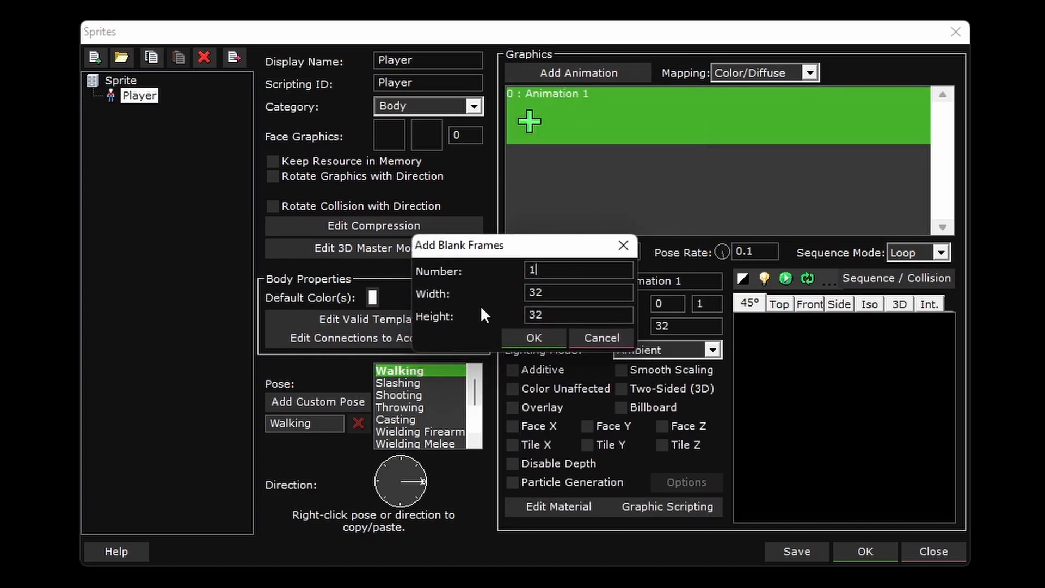
left_click(527, 336)
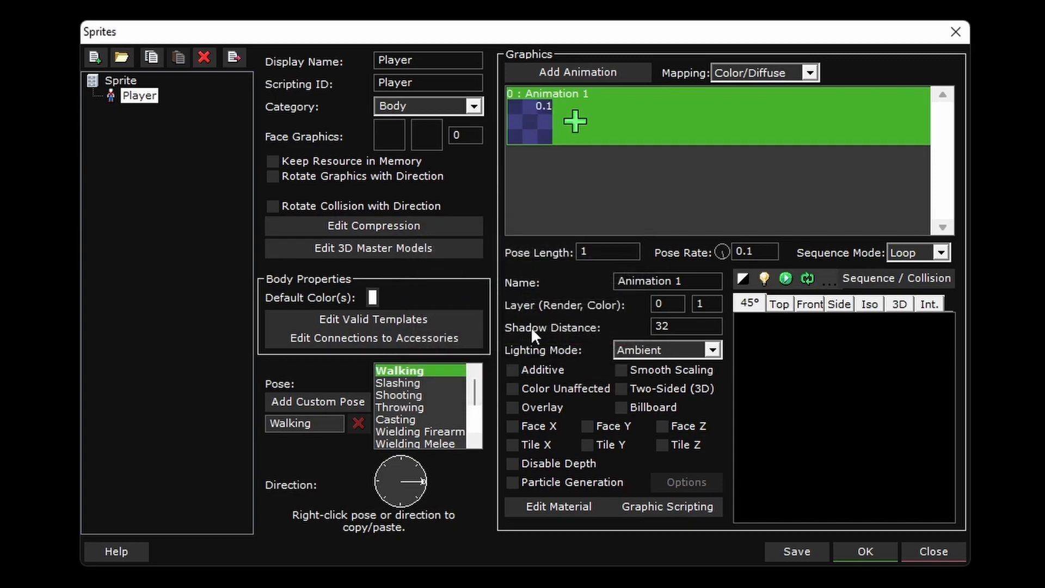
- Fill the blank animation frame with solid white in the graphic editor and save the changes
right_click(530, 123)
left_click(579, 185)
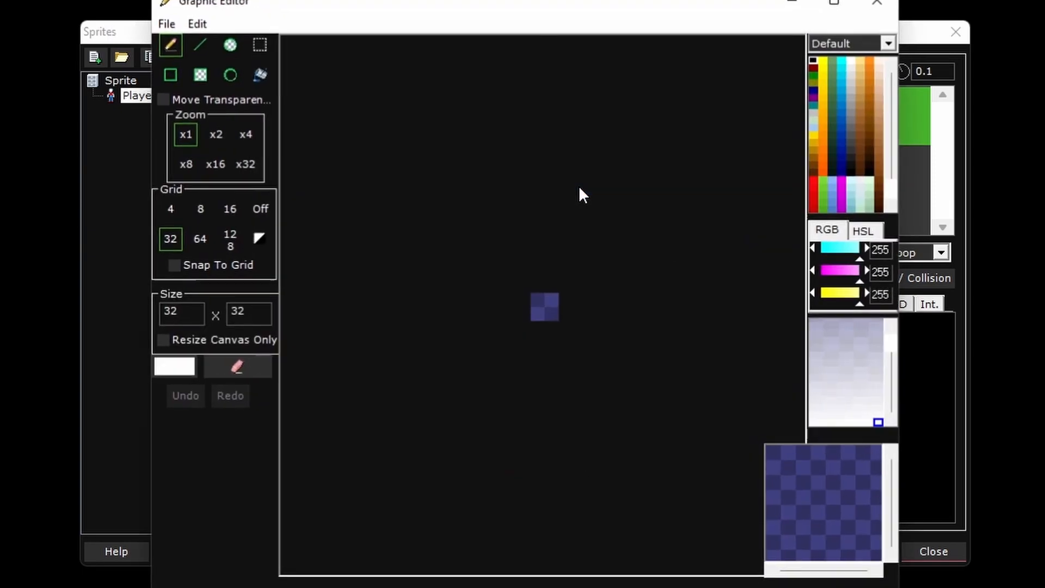
left_click(550, 305)
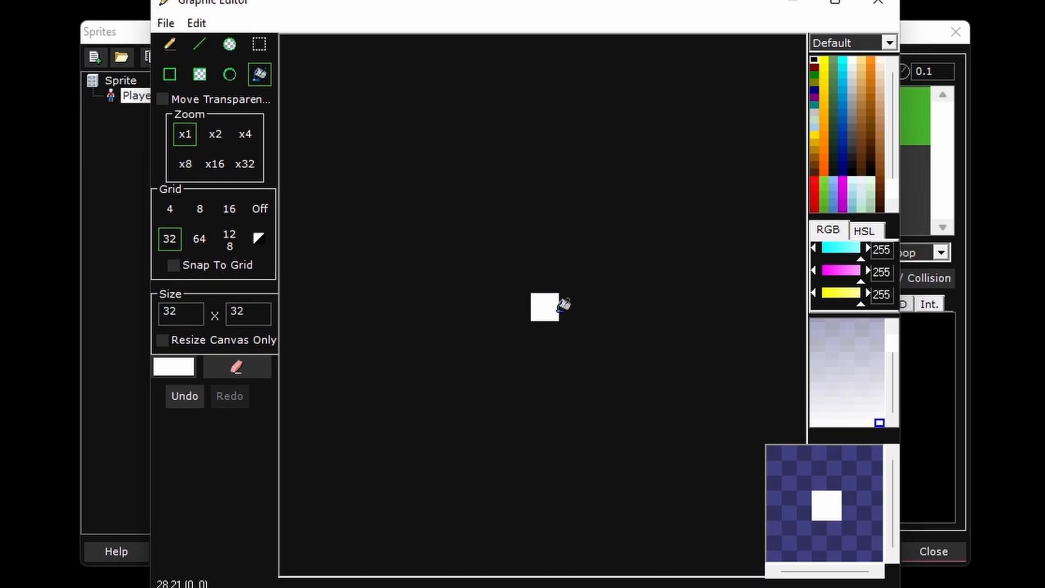
scroll(626, 337, "up", 2)
left_click(871, 5)
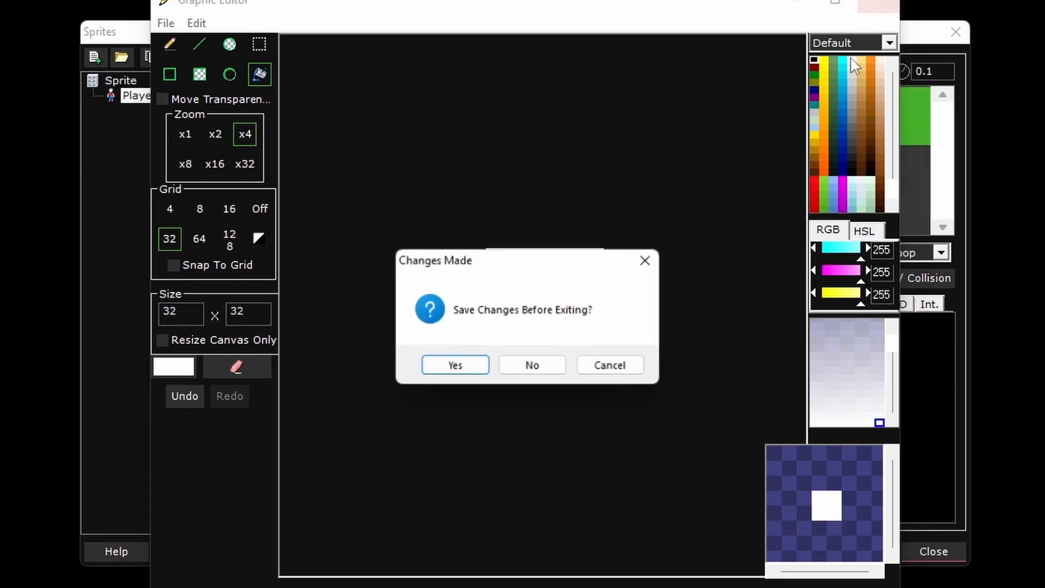
left_click(463, 362)
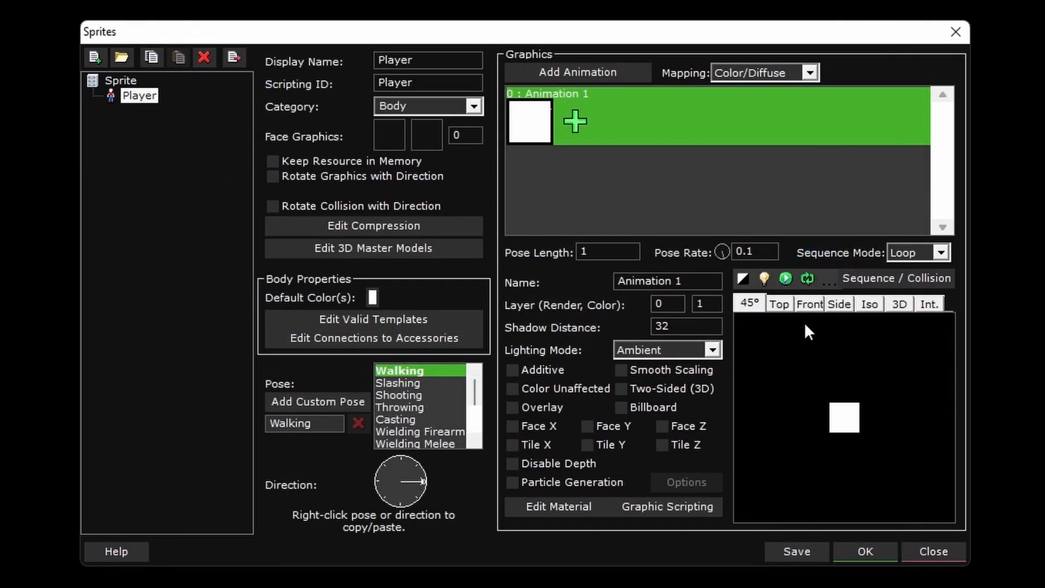
- Resize the Player sprite's rectangle collision in the front view to fit the height and width of the white square
double_click(837, 389)
left_click(872, 152)
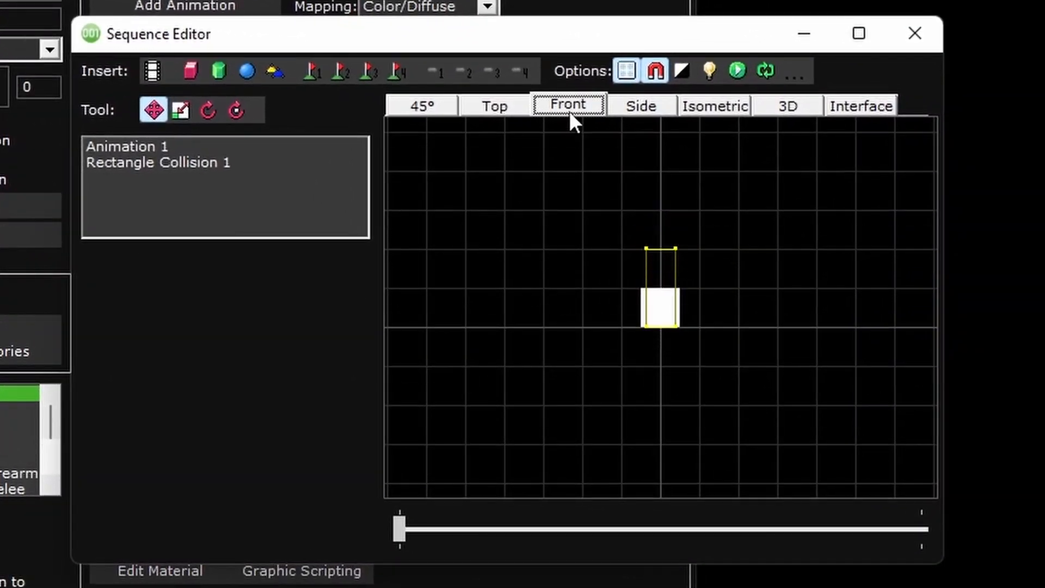
scroll(700, 299, "up", 2)
left_click_drag(651, 178, 655, 253)
left_click_drag(589, 253, 579, 253)
left_click(914, 34)
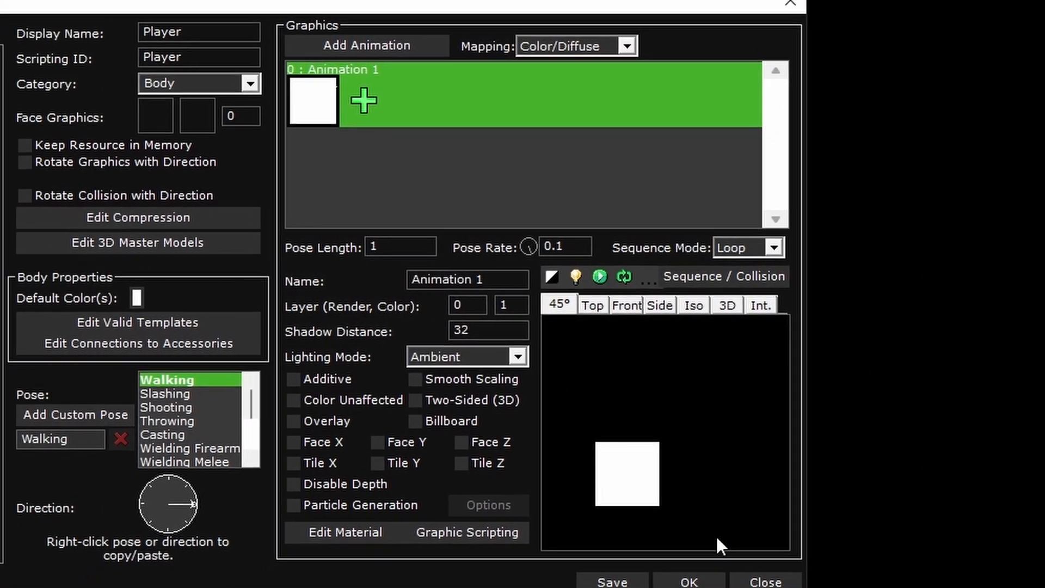
- Save the Player sprite and close the sprite editor
left_click(772, 531)
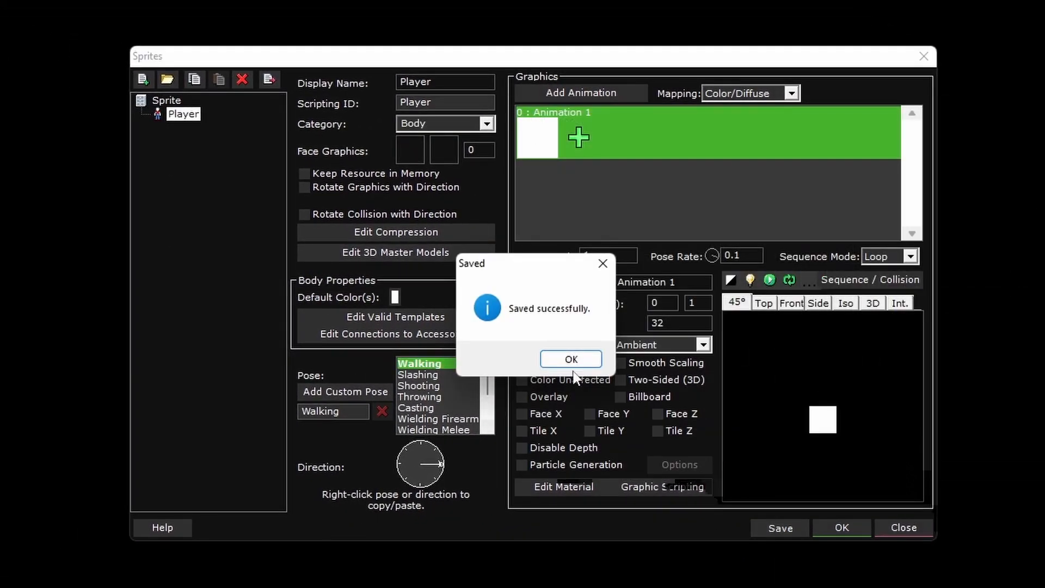
left_click(571, 362)
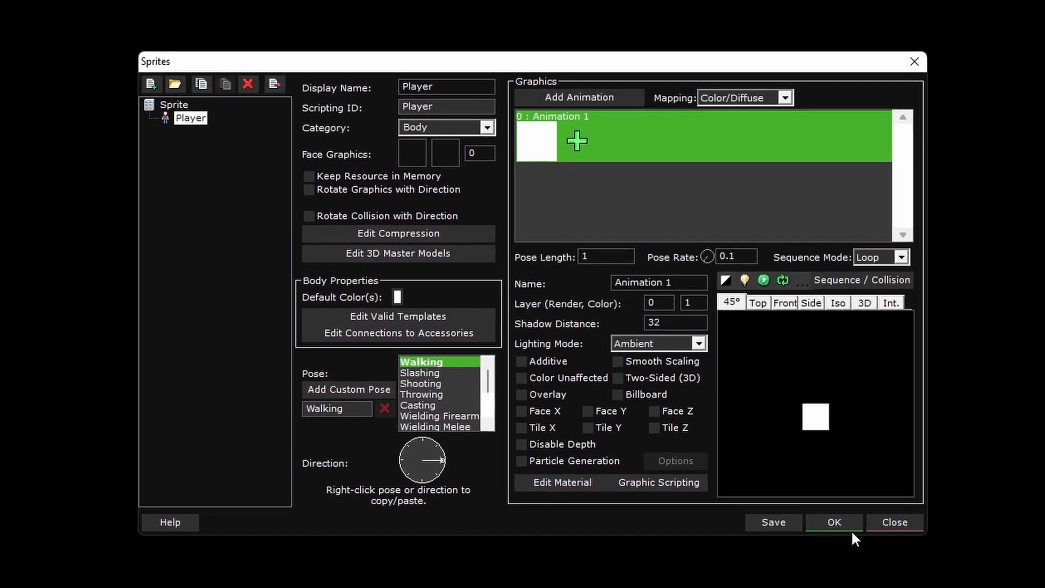
left_click(842, 528)
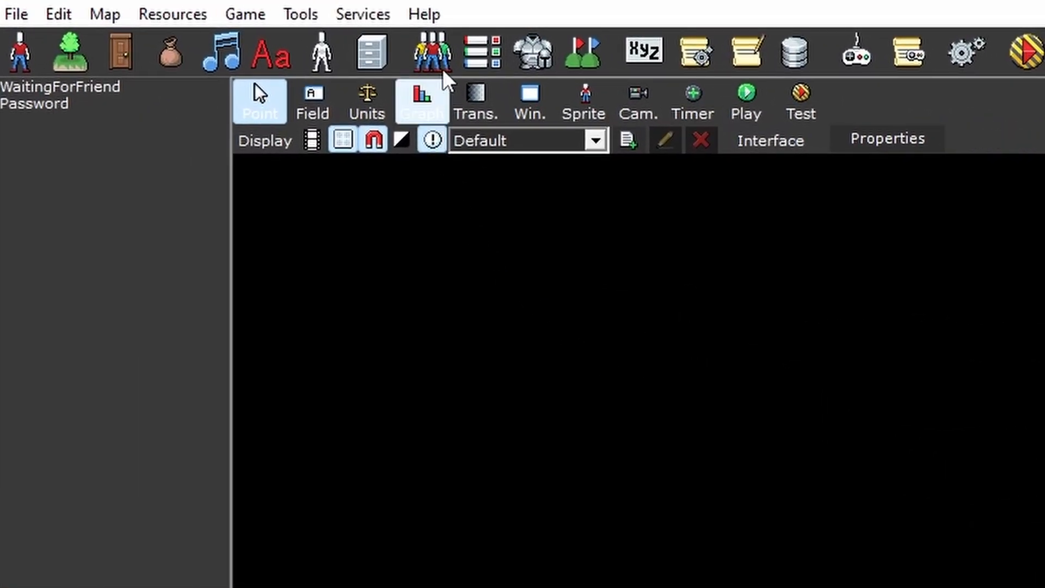
left_click(441, 70)
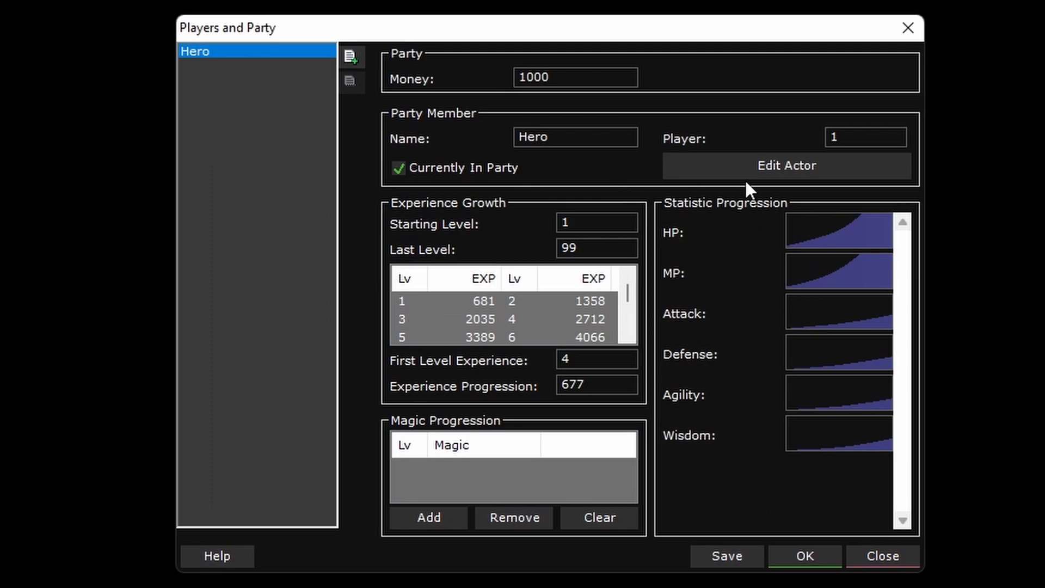
left_click(770, 168)
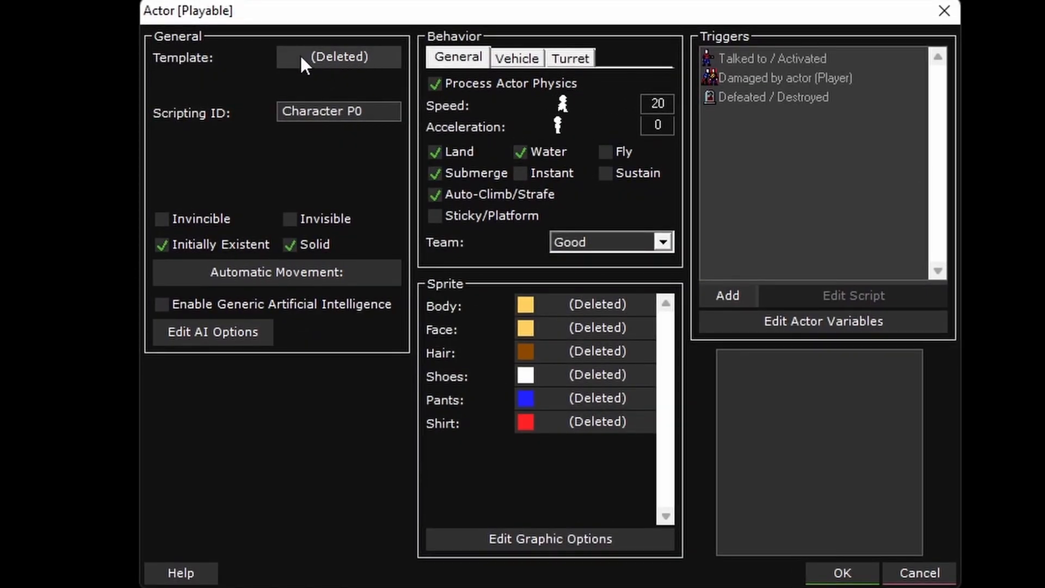
left_click(945, 10)
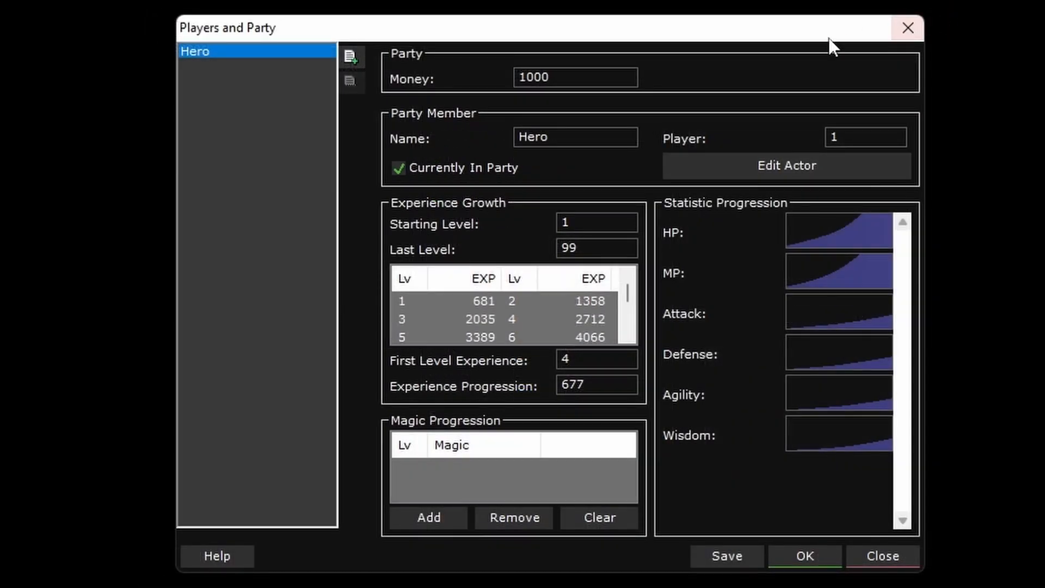
left_click(906, 28)
left_click(612, 375)
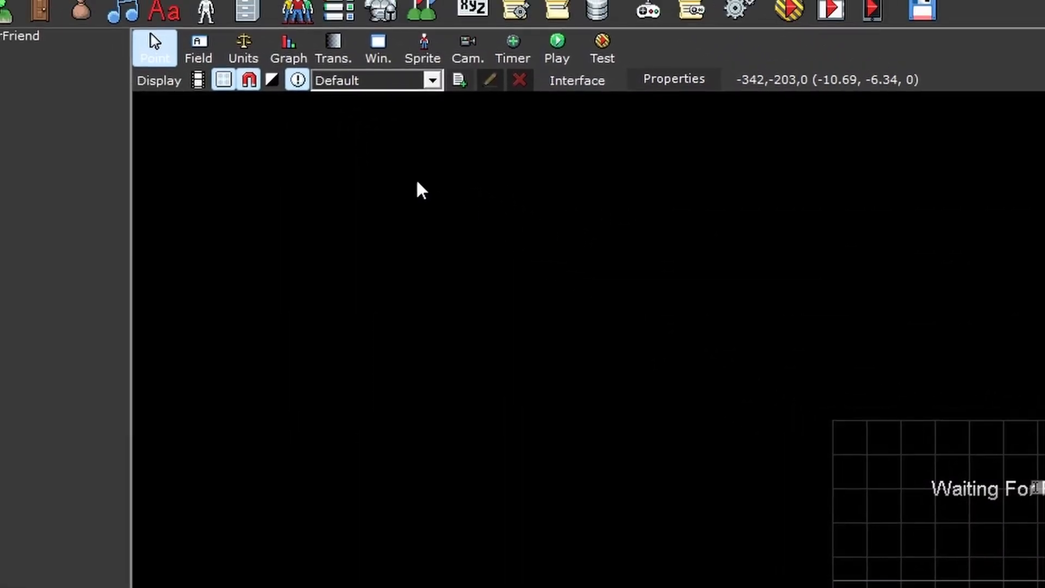
- Add a new actor template under Actor and name it Player
left_click(197, 8)
left_click(290, 109)
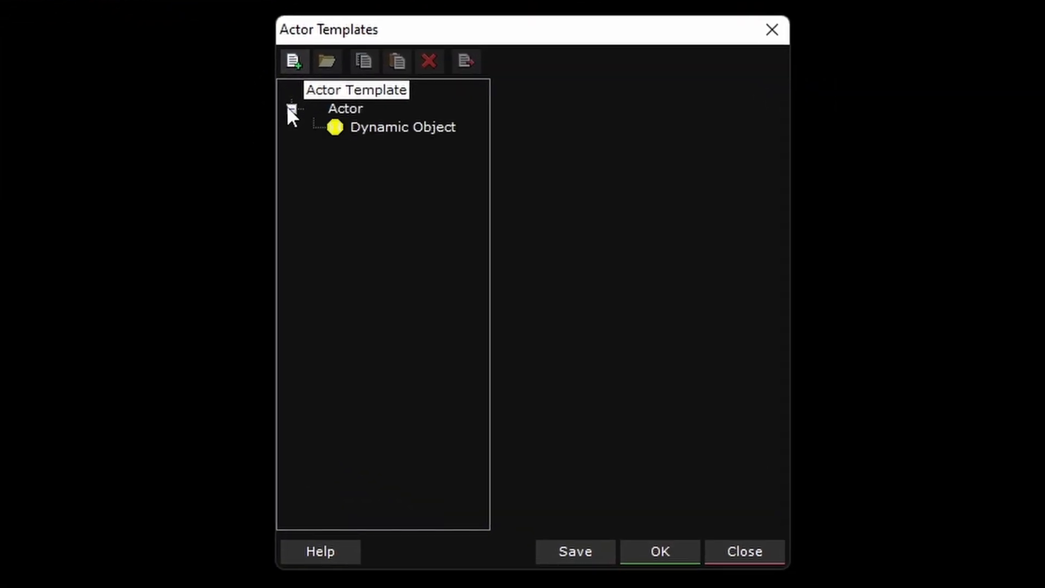
left_click(345, 109)
left_click(292, 61)
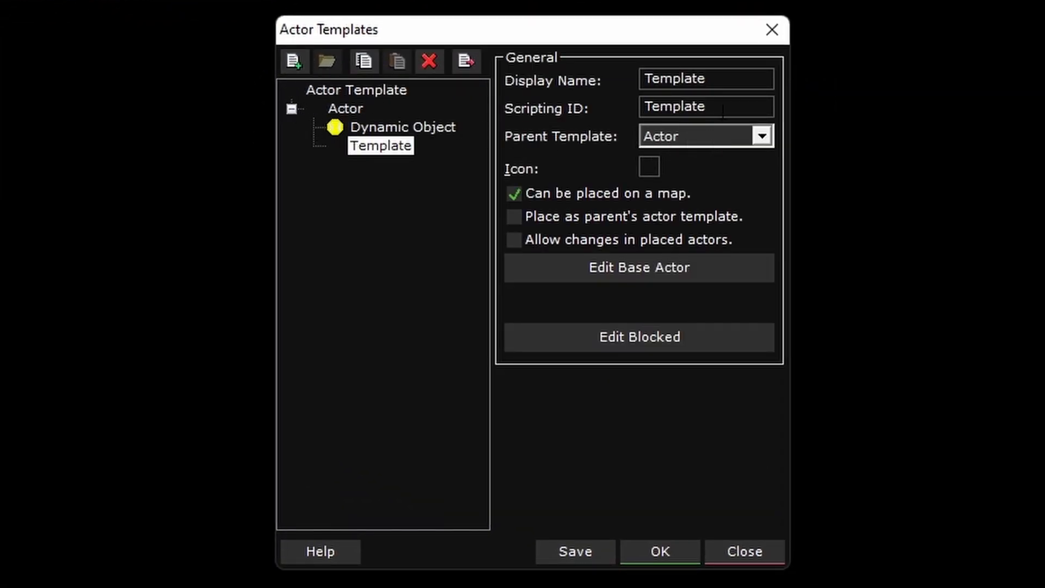
left_click_drag(722, 77, 651, 79)
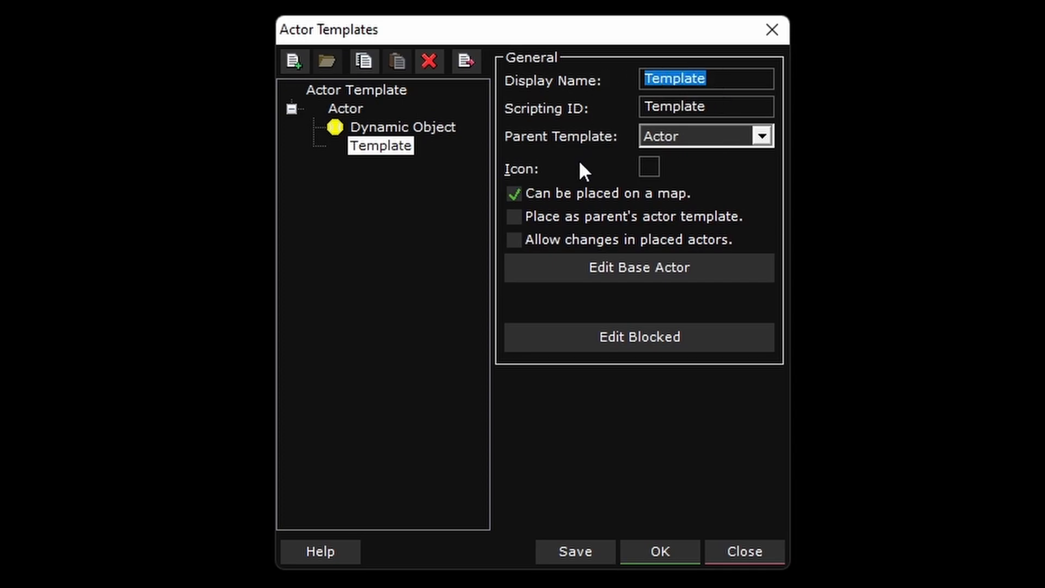
type("Player")
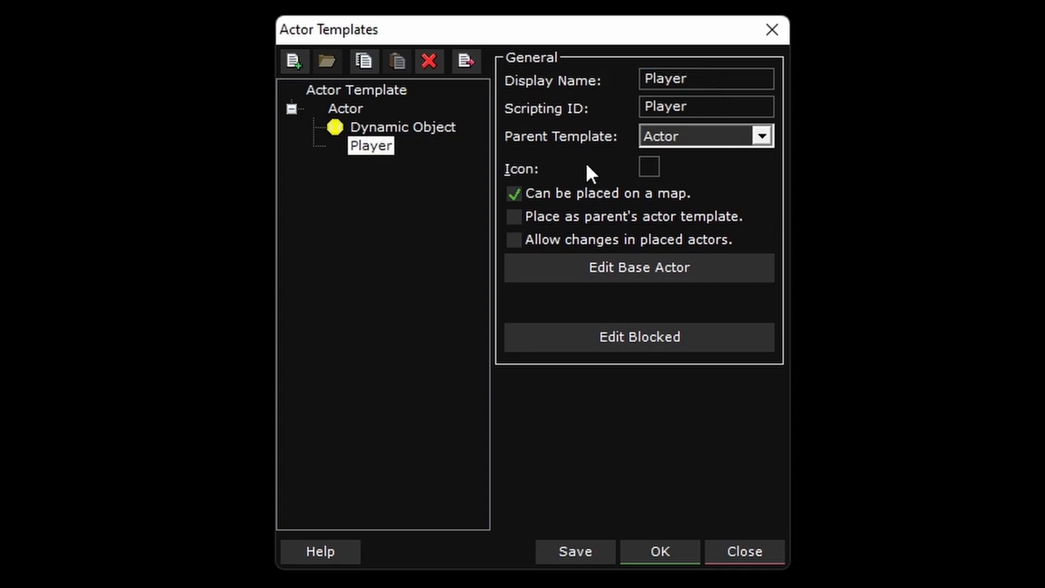
- Allow changes in placed actors for the Player template, then save and close the actor templates
left_click(624, 240)
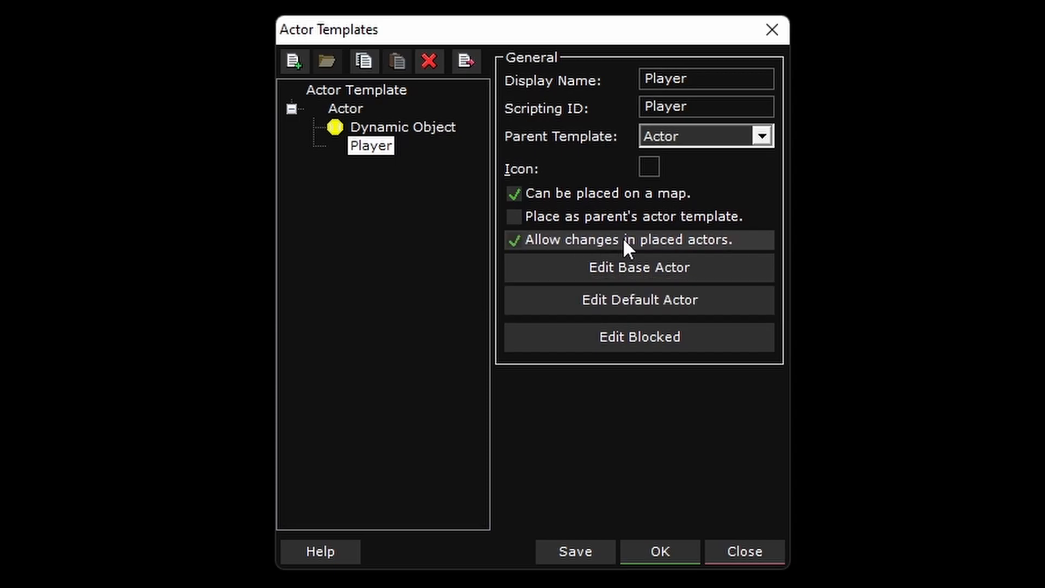
left_click(596, 557)
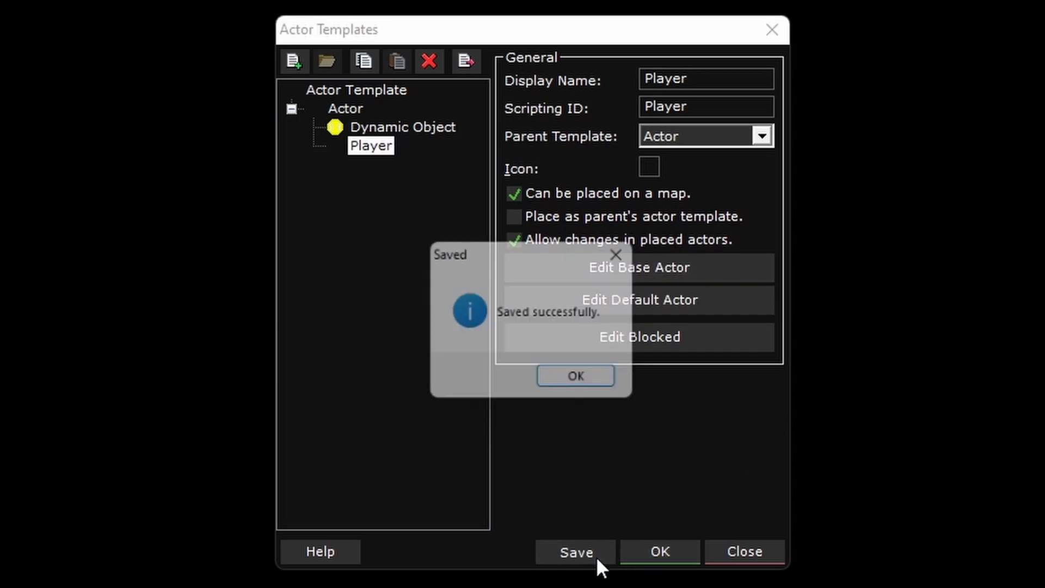
left_click(564, 374)
left_click(652, 549)
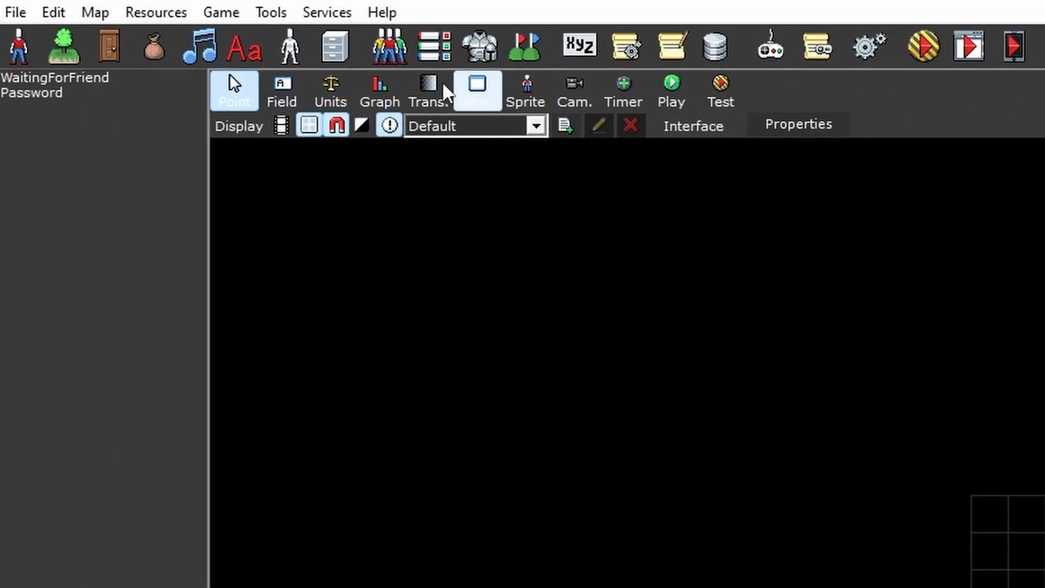
- Rename the Hero party member to Host in the players and party settings
left_click(391, 48)
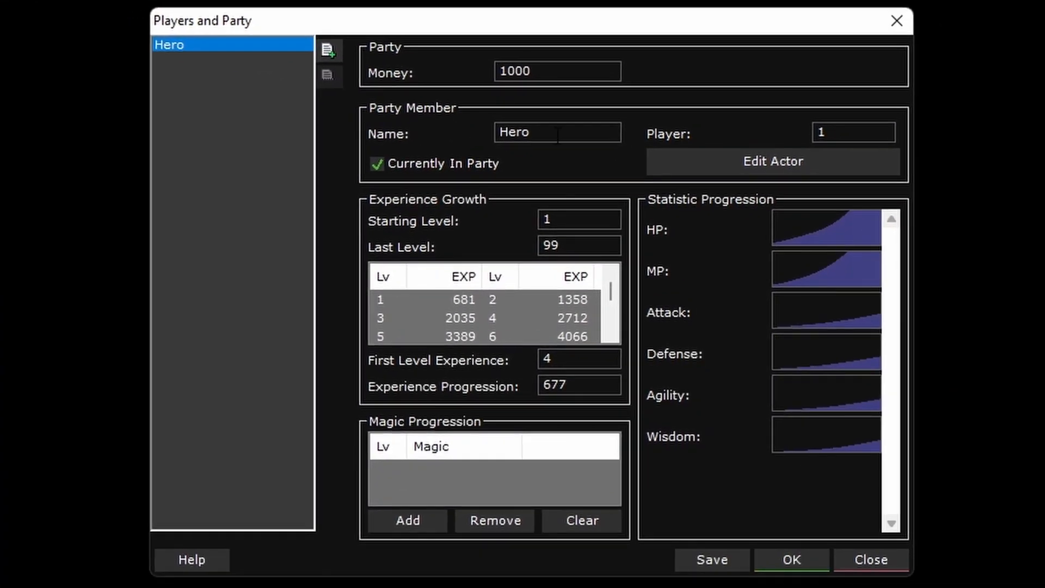
double_click(558, 134)
type("Host")
- Assign the Player actor template to the Host's actor
left_click(701, 160)
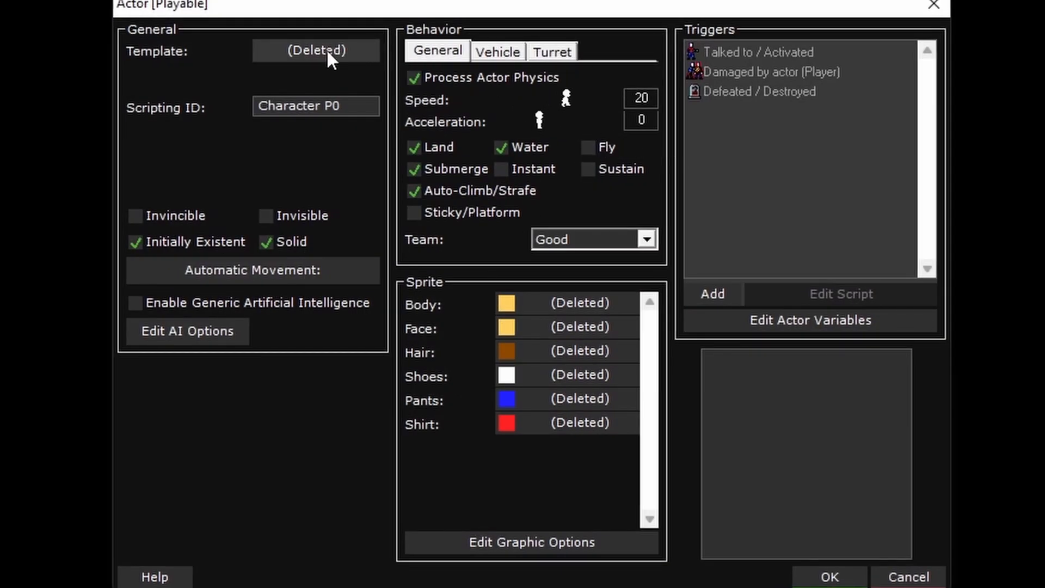
left_click(326, 49)
left_click(694, 159)
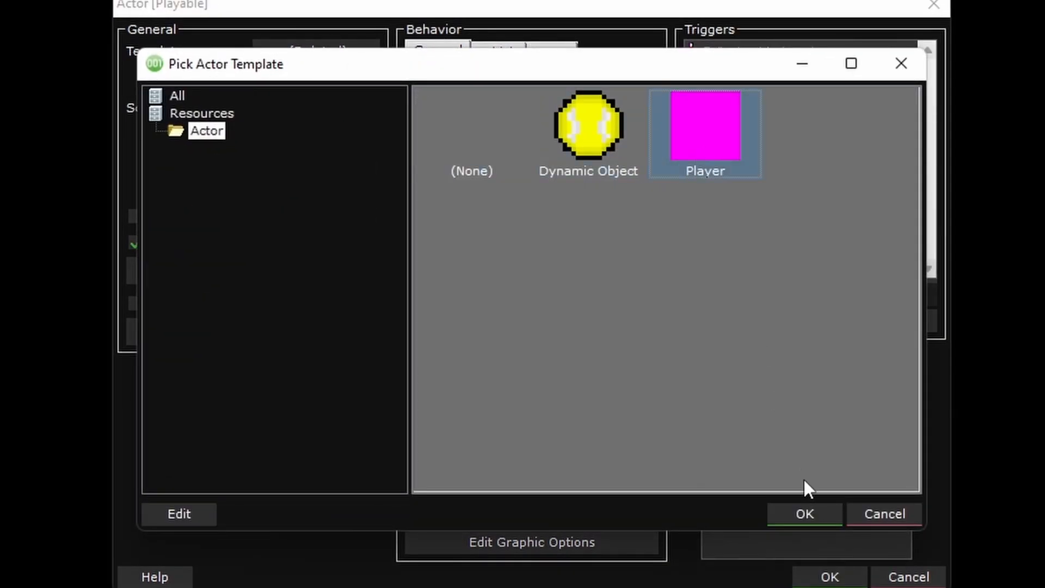
left_click(809, 510)
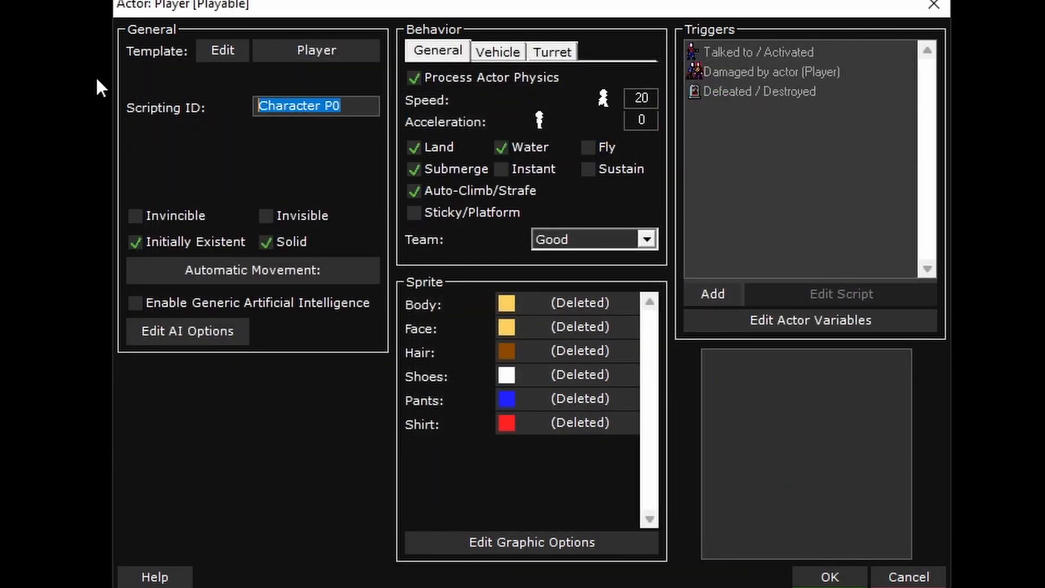
- Set the Host actor's scripting ID to Host and its speed to 10
type("Host")
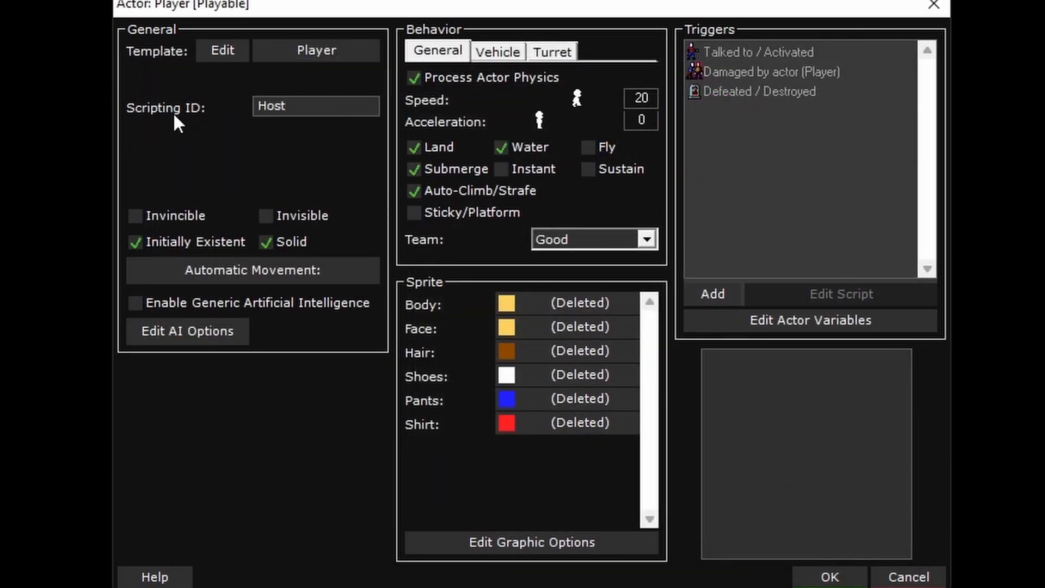
double_click(642, 98)
type("10")
- Use the Player sprite as the Host actor's body, color it blue and accept the actor settings
left_click(561, 303)
double_click(702, 163)
left_click(506, 303)
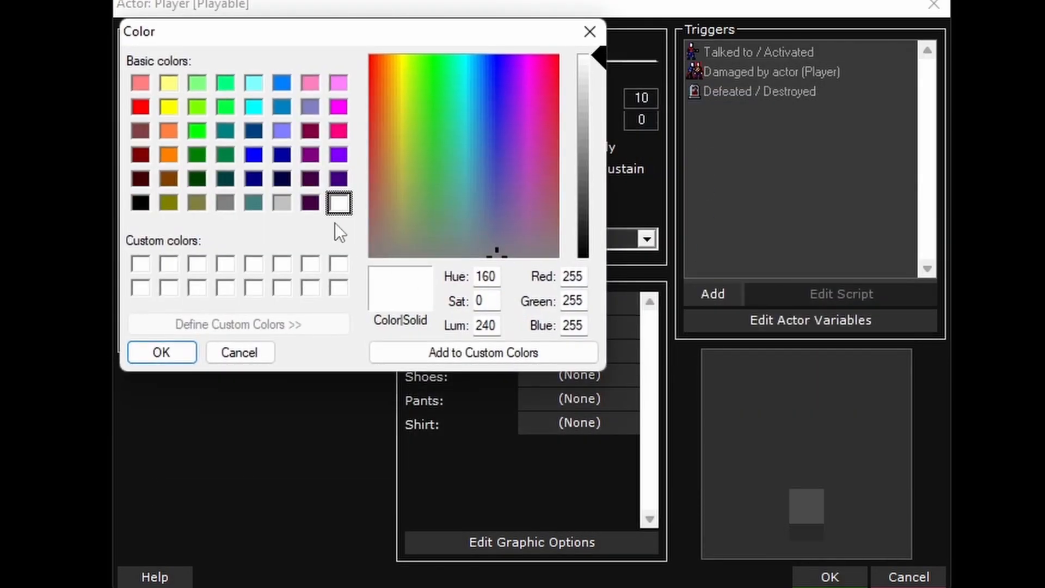
left_click(253, 155)
left_click(164, 352)
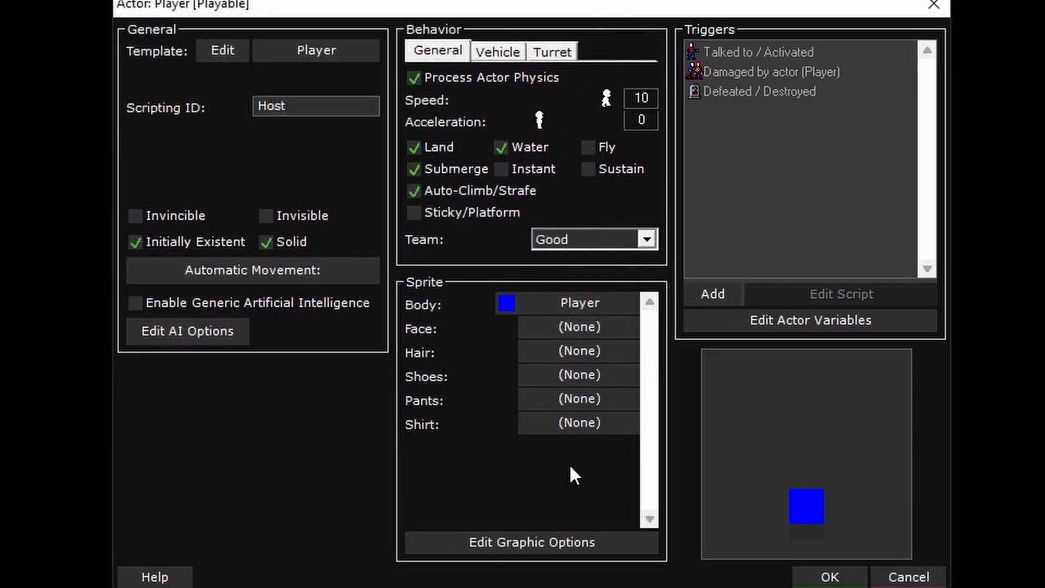
left_click(831, 578)
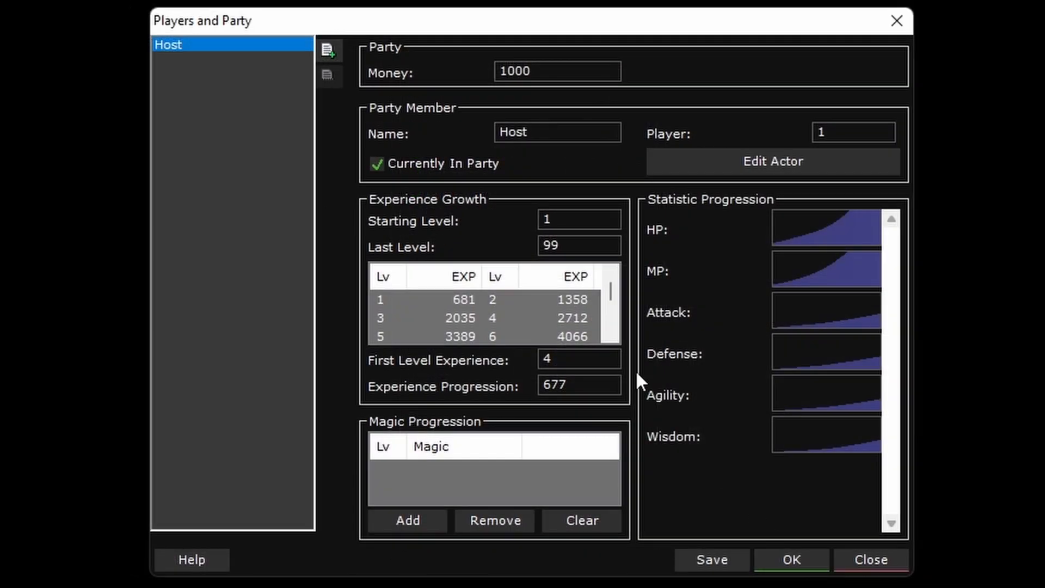
- Add a second party member from the Player template, named Guest and assigned to player 2
left_click(328, 47)
left_click(612, 147)
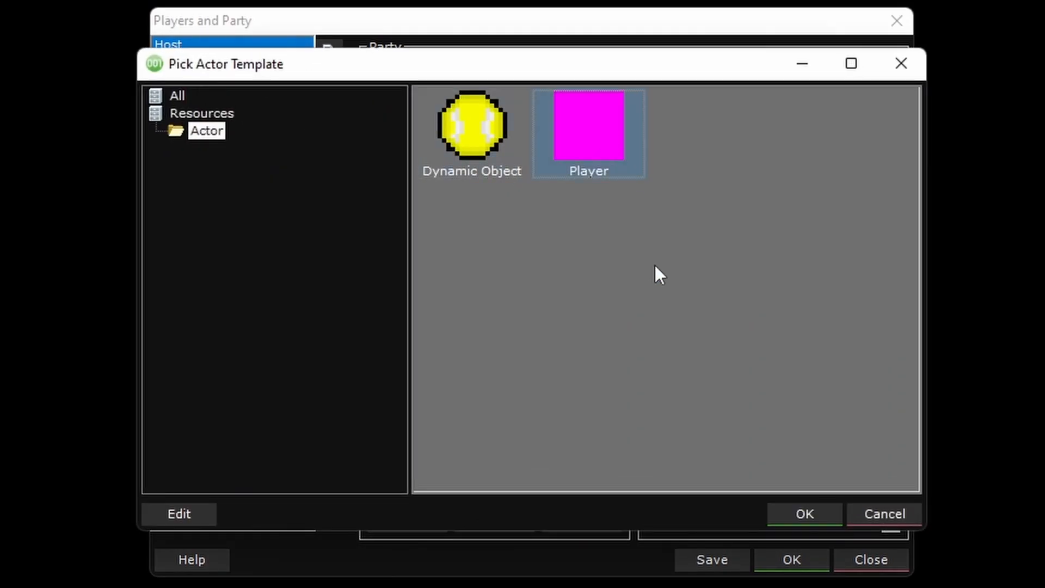
left_click(806, 514)
type("Guest")
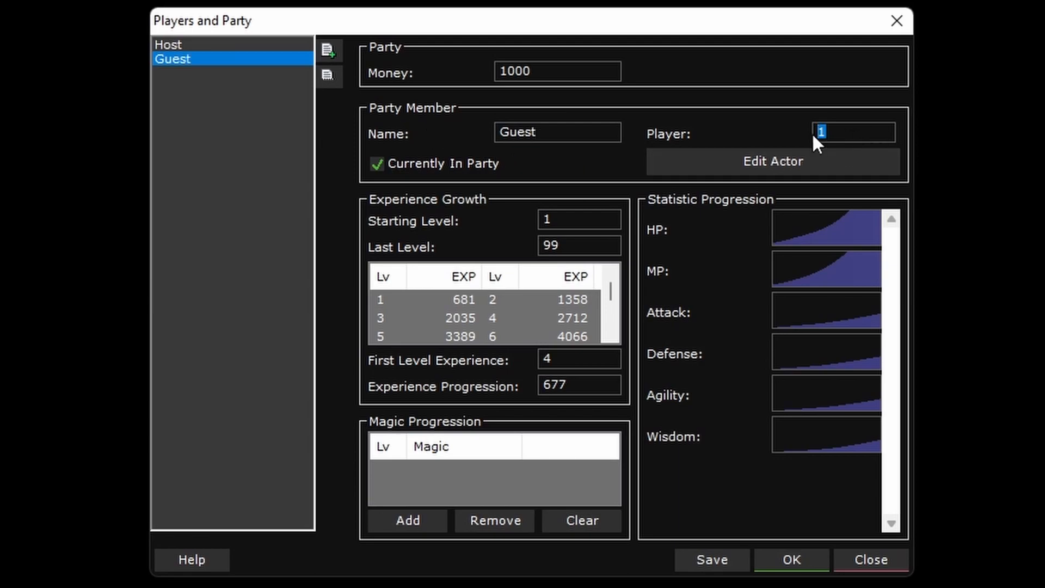
type("2")
left_click(182, 48)
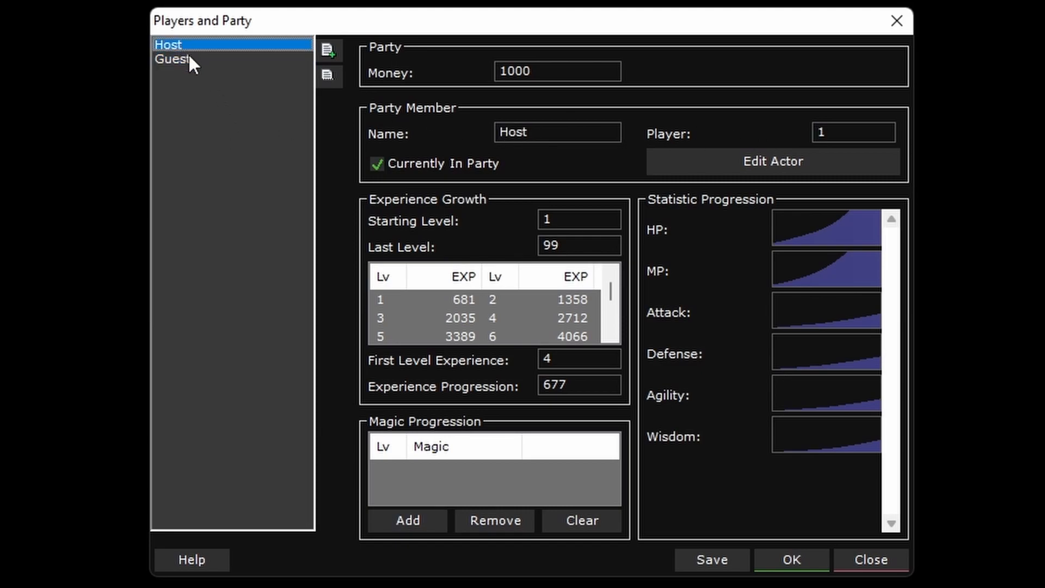
left_click(188, 57)
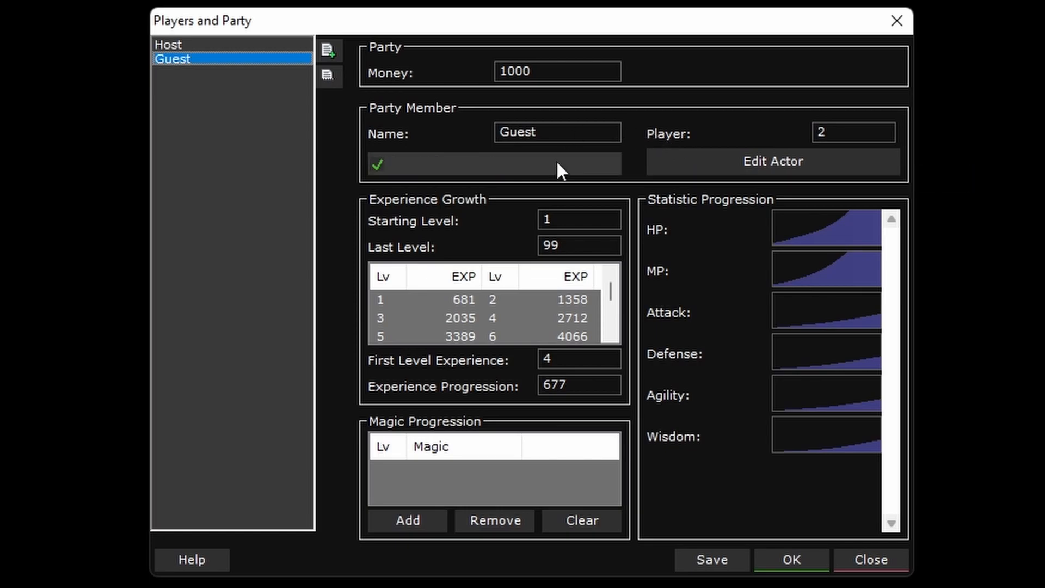
- Set the Guest actor's scripting ID to Guest and its speed to 10
left_click(769, 160)
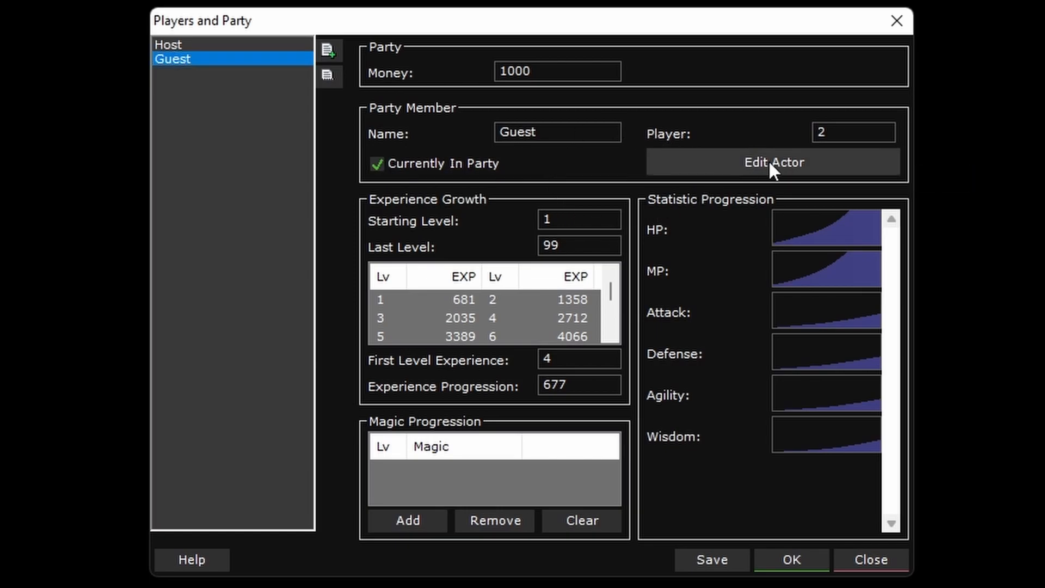
left_click(304, 106)
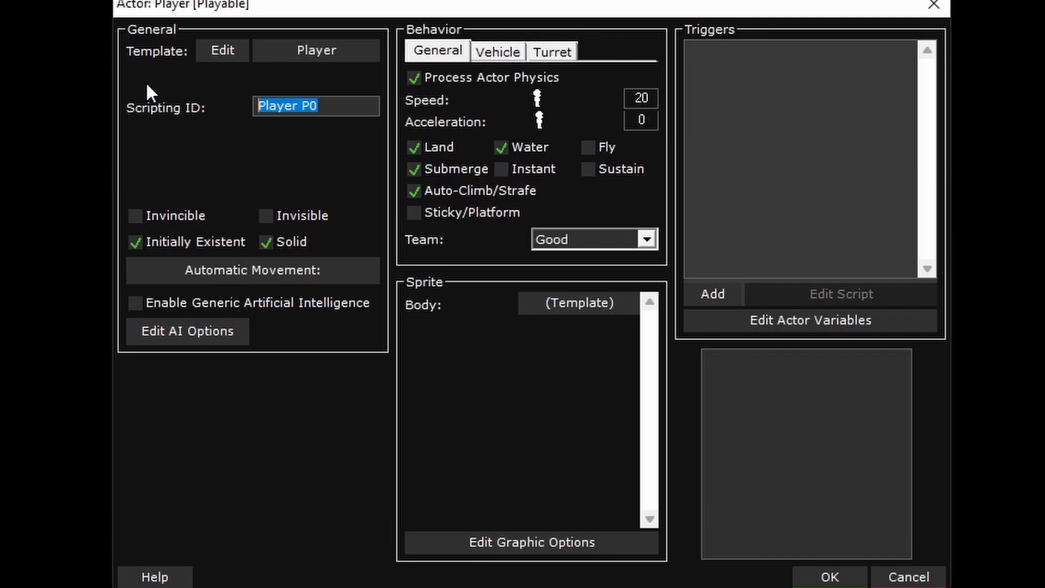
type("Guest")
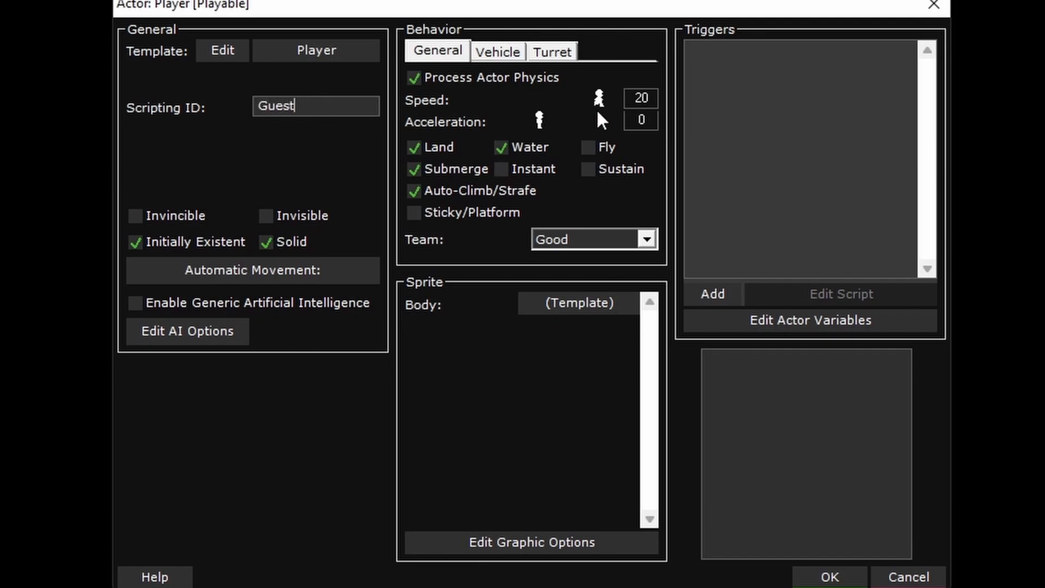
key("Tab")
type("10")
- Use the Player sprite as the Guest actor's body, color it red and accept the actor settings
left_click(578, 302)
double_click(717, 136)
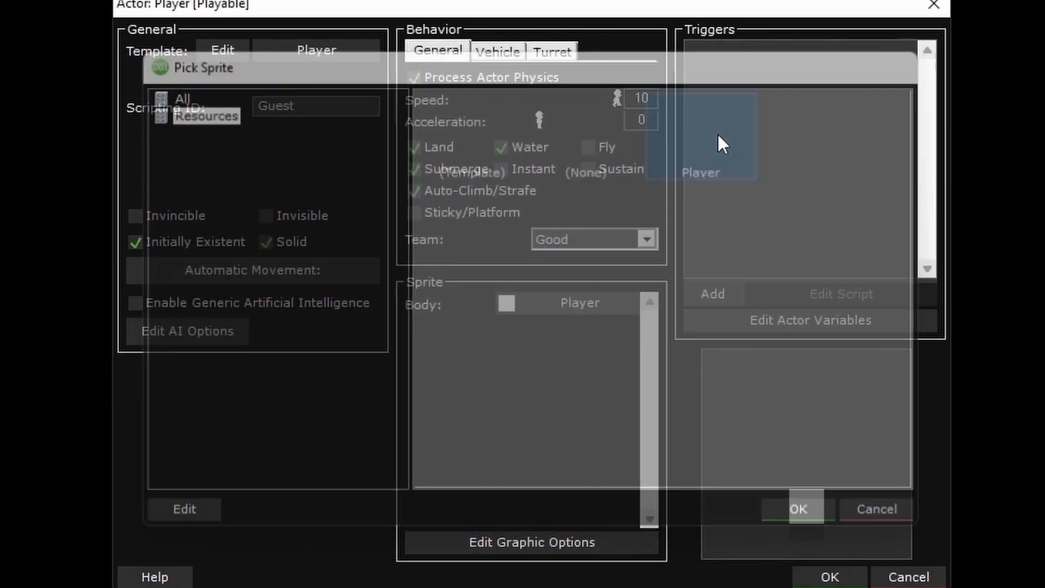
left_click(503, 301)
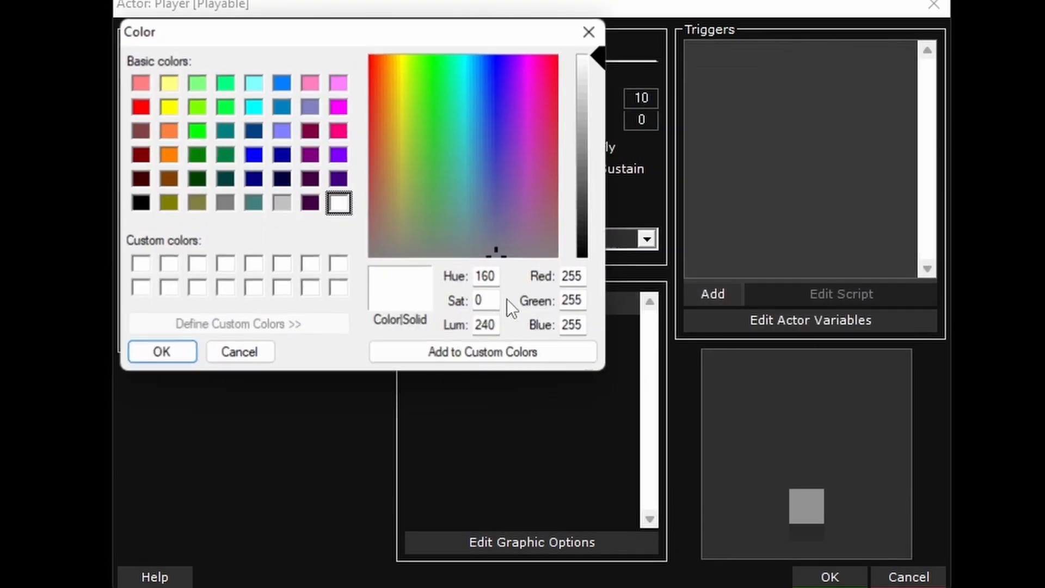
left_click(141, 108)
left_click(163, 354)
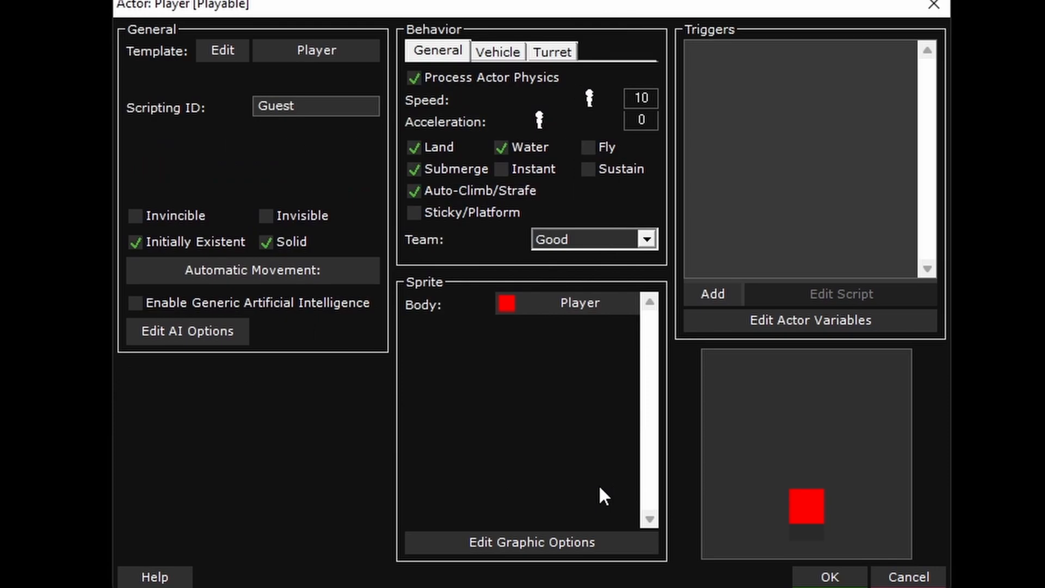
left_click(826, 576)
- Save the players and party settings and close them
left_click(732, 555)
key("Return")
left_click(792, 555)
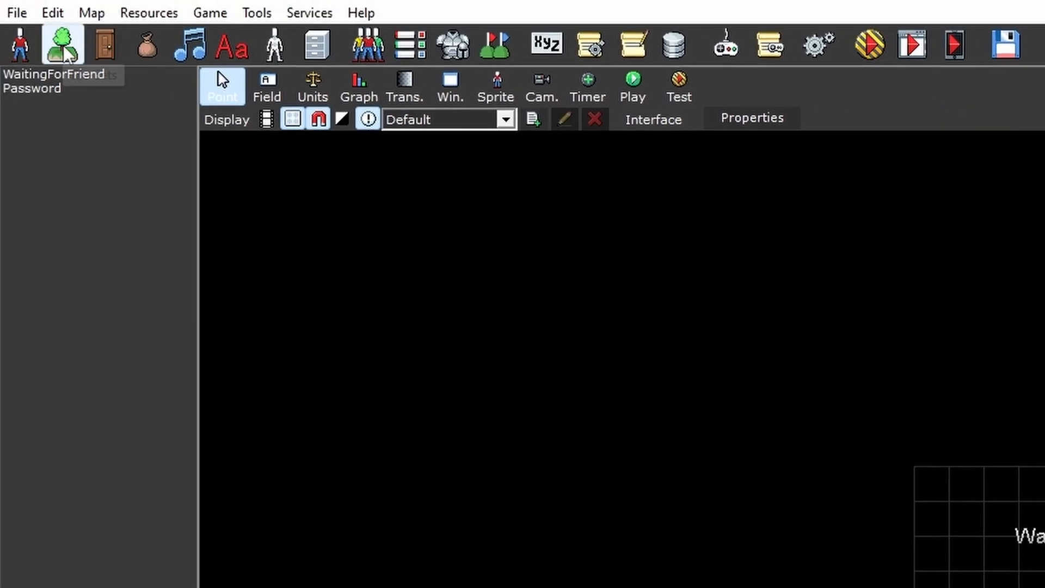
- Add a new tile-set and set its layer to Lower Object
left_click(63, 47)
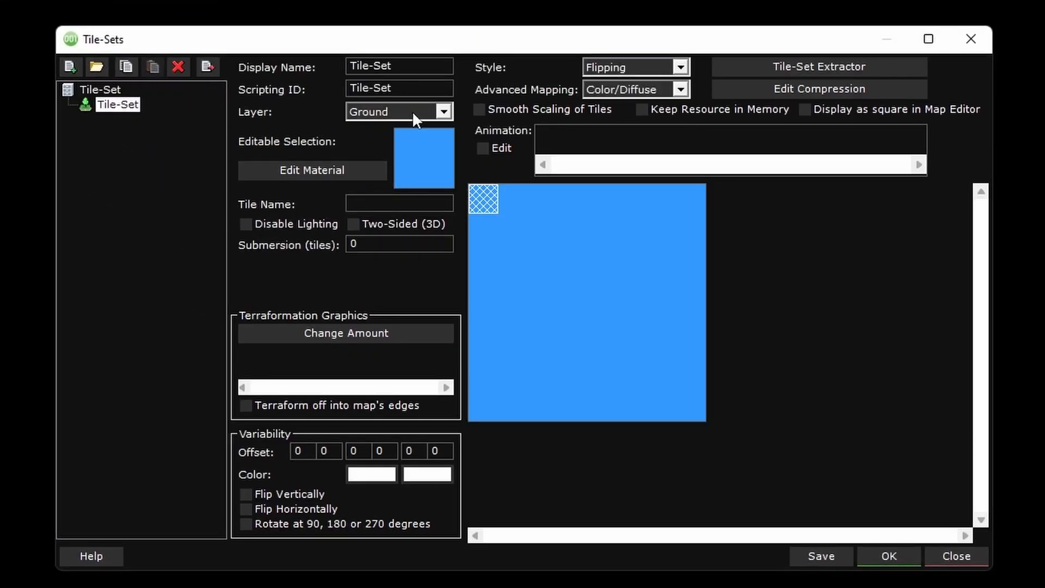
left_click(443, 113)
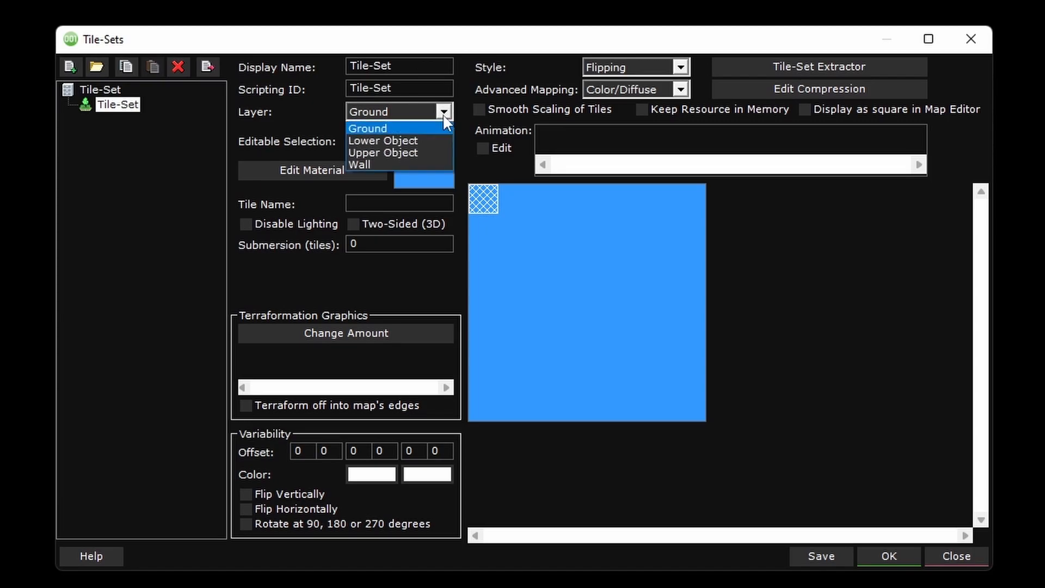
left_click(423, 138)
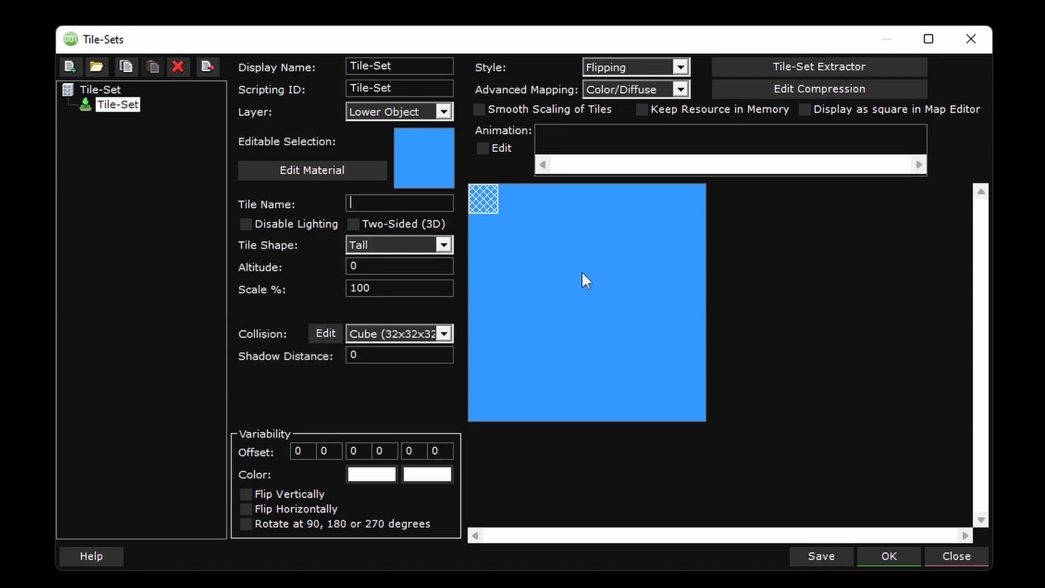
- Edit the first tile's graphic, fill it with solid green (Red 0, Green 128, Blue 0) and save the changes
right_click(485, 204)
left_click(528, 264)
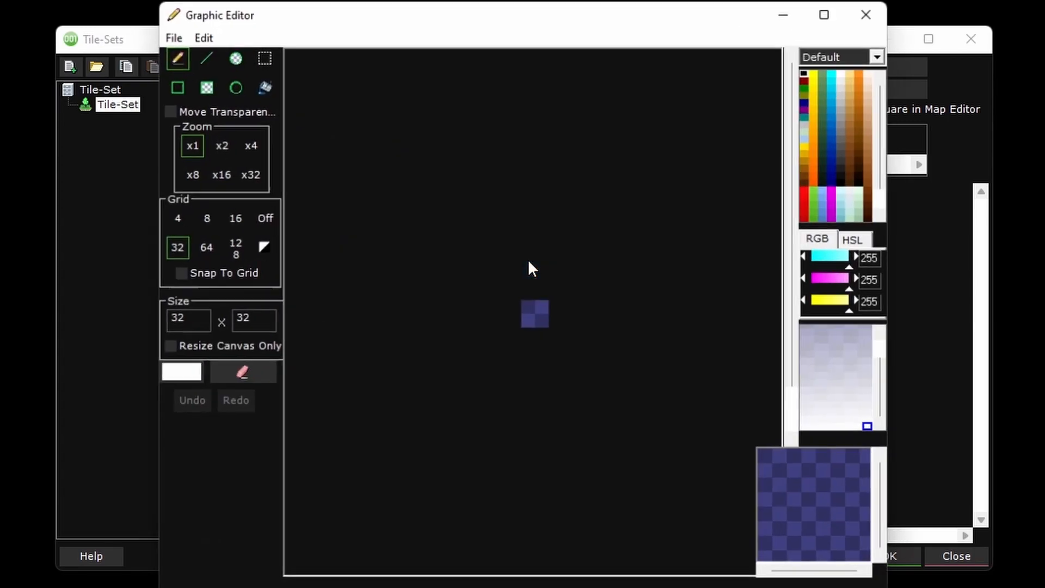
left_click(178, 375)
left_click(229, 161)
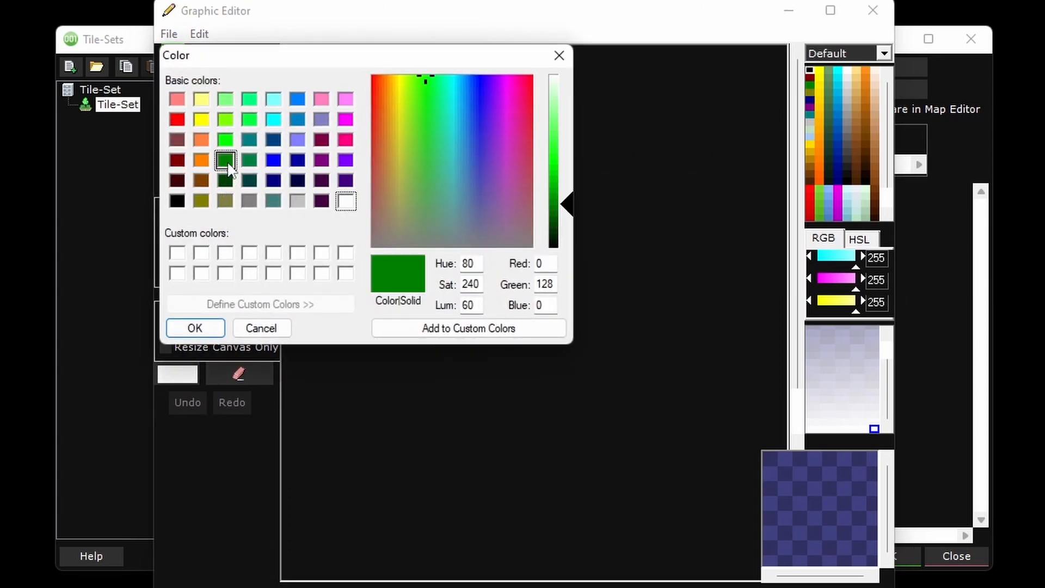
left_click(206, 319)
left_click(262, 85)
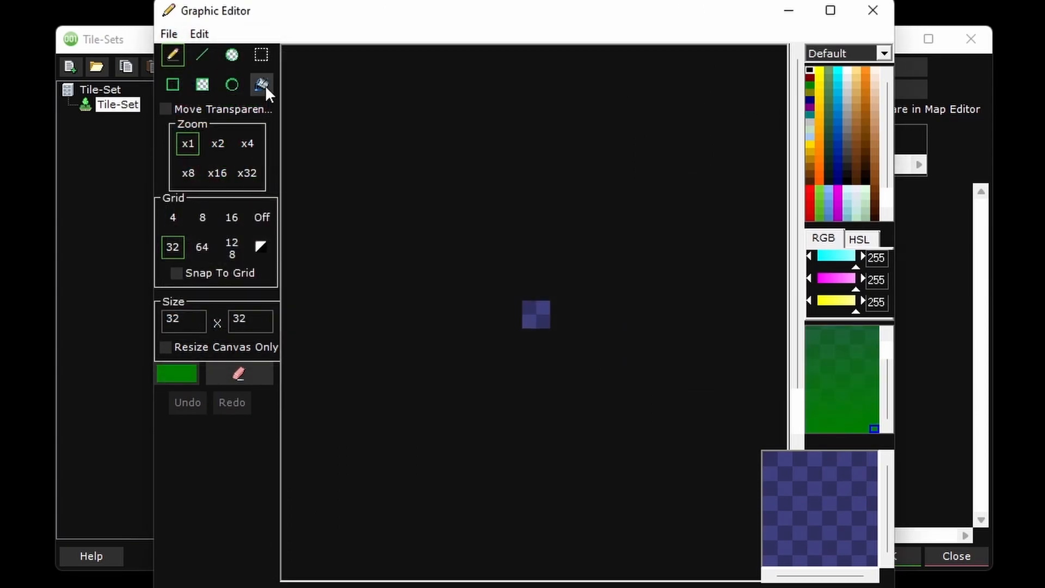
left_click(544, 306)
left_click(188, 172)
left_click(872, 11)
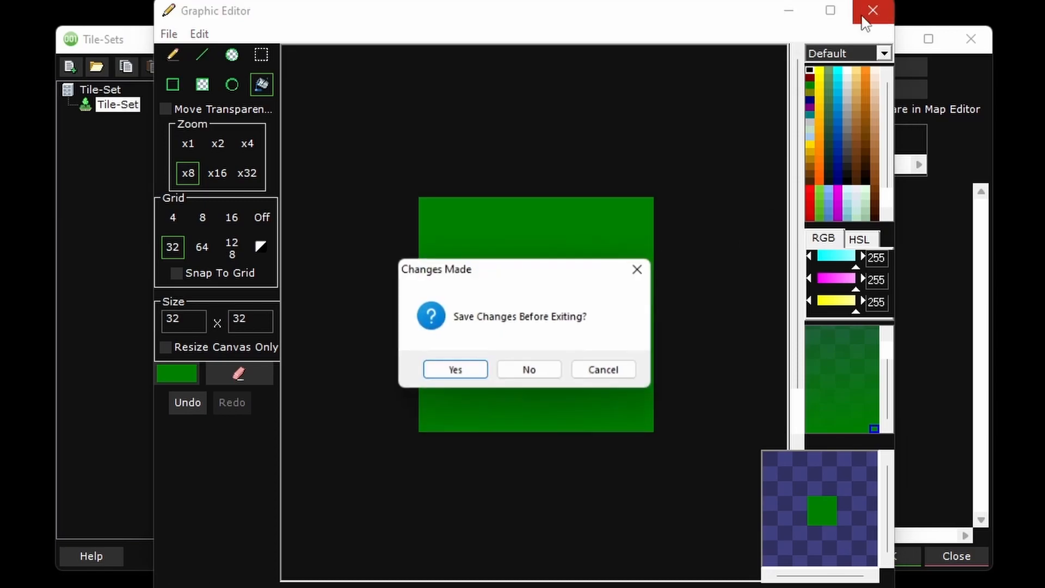
left_click(464, 367)
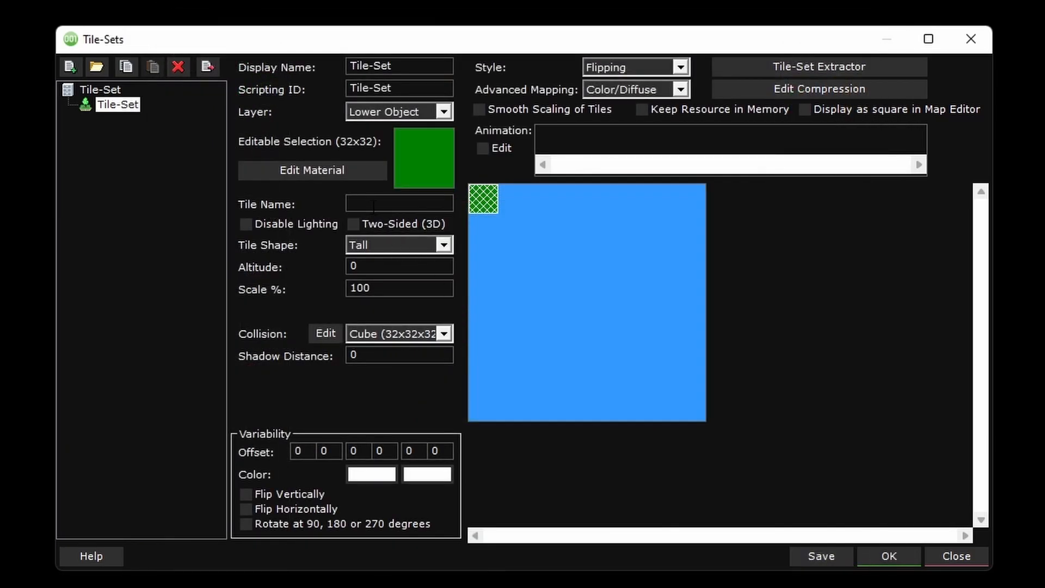
- Name the green tile Grass and inspect its collision shape in the front view
type("Grass")
left_click(327, 334)
left_click(568, 158)
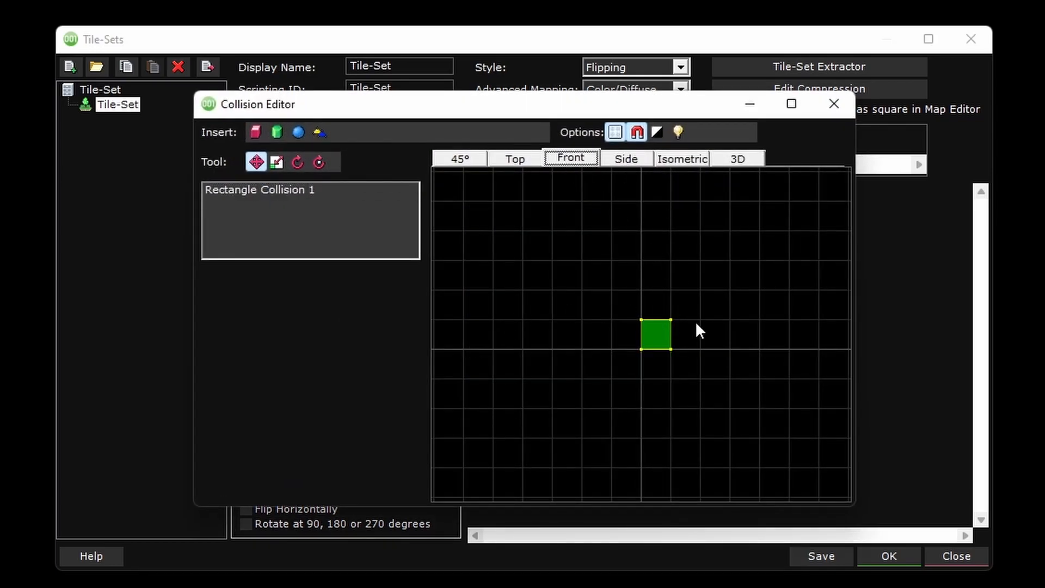
left_click(834, 104)
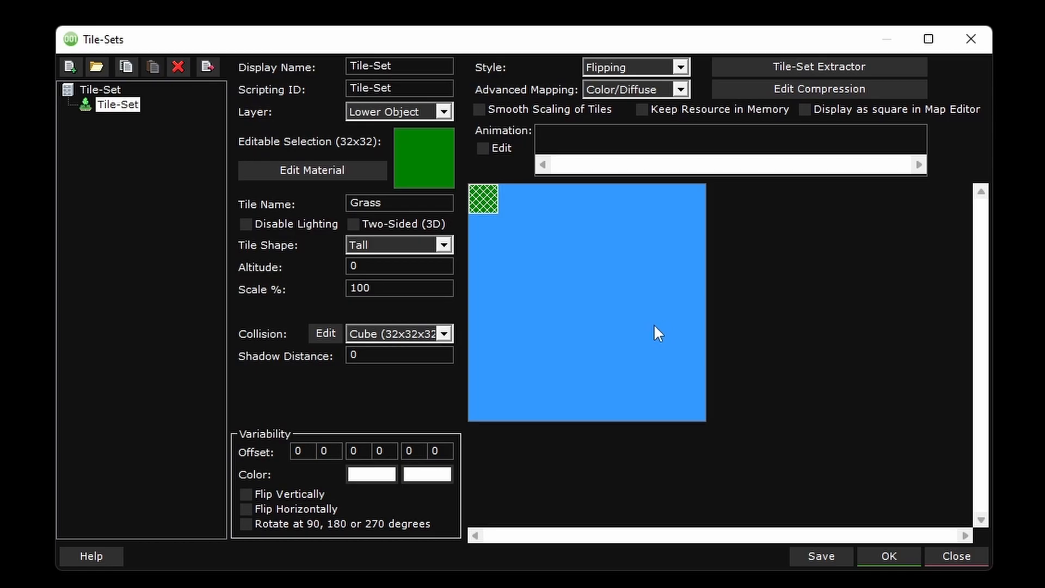
- Save the tile-set and close the tile-set settings
left_click(821, 556)
left_click(562, 370)
left_click(888, 557)
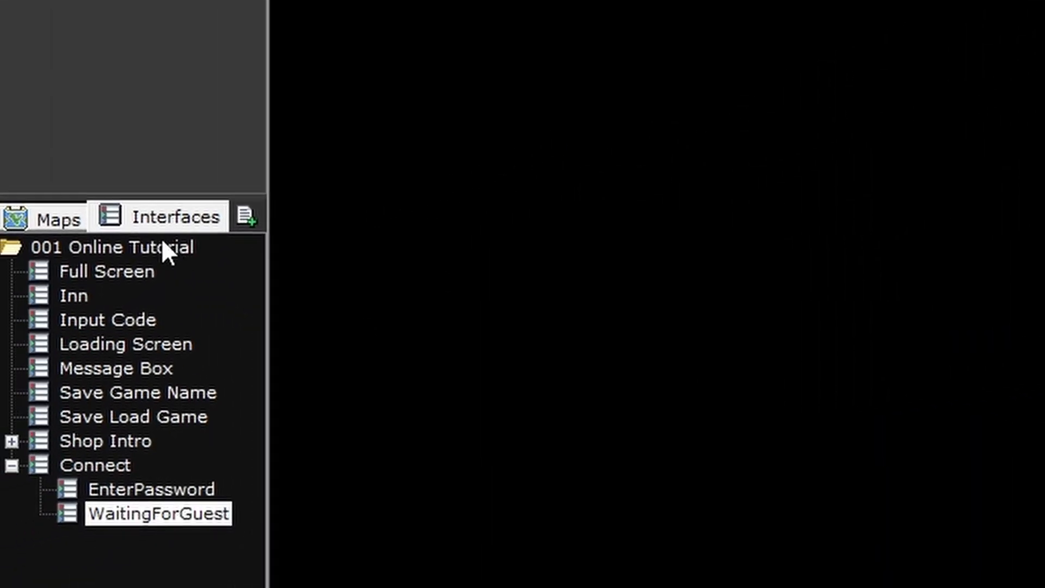
- Create a new map named Test and set its view to Front
left_click(54, 217)
left_click(251, 222)
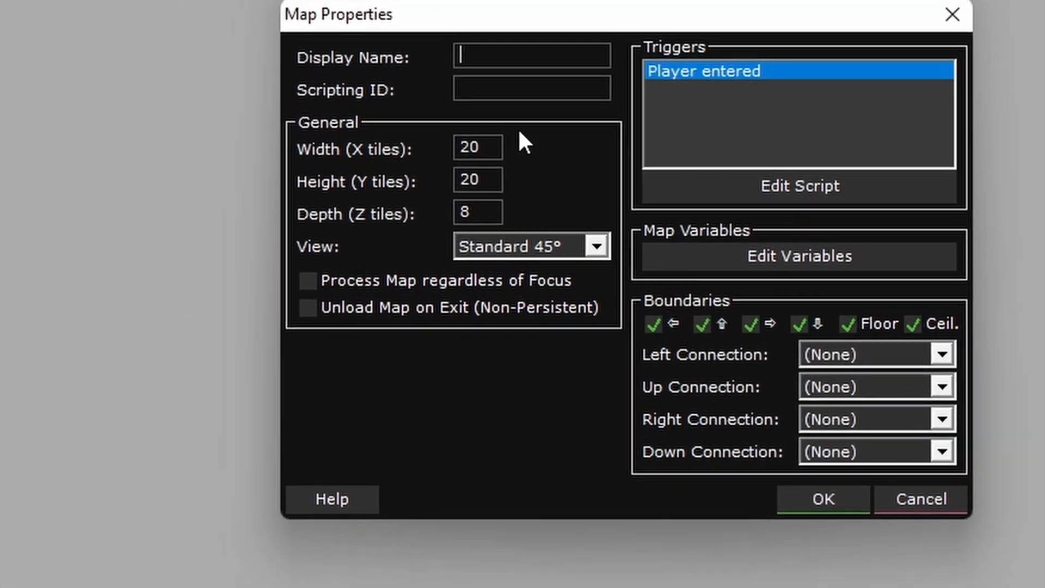
type("Test")
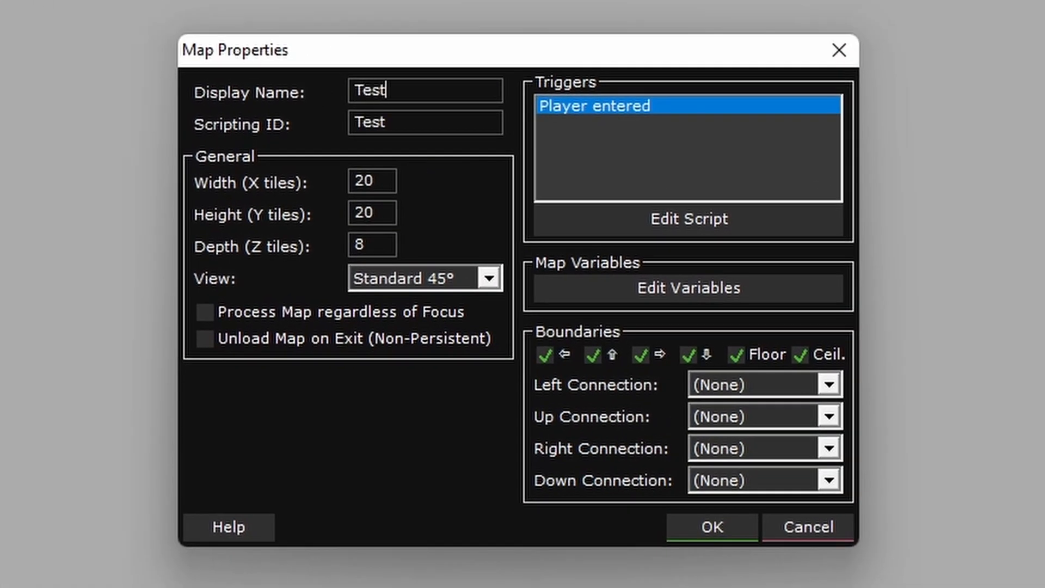
left_click(489, 278)
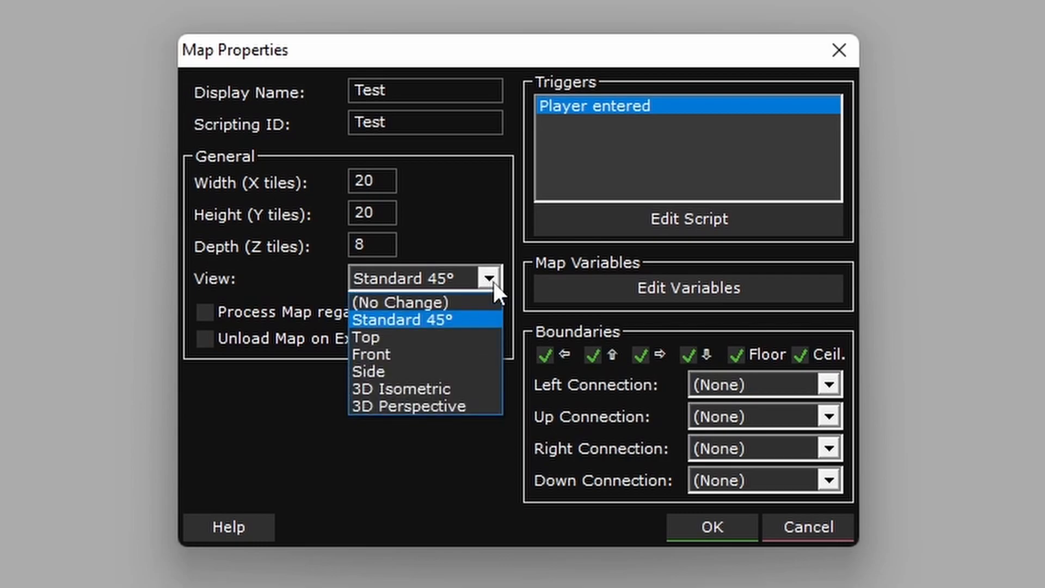
left_click(467, 354)
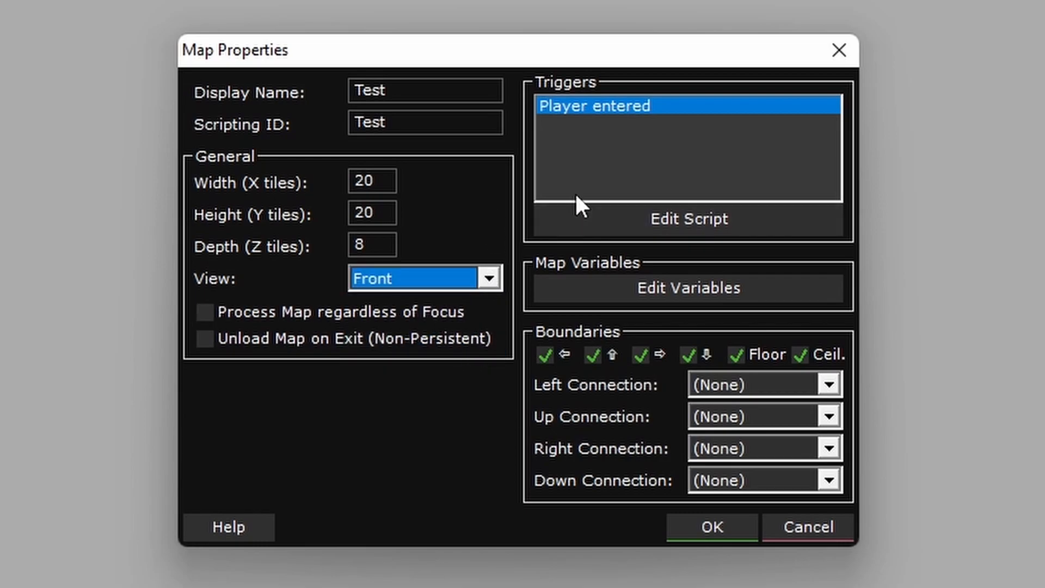
- Set the Test map's width to 6 tiles and accept the map properties
left_click_drag(383, 182, 324, 188)
type("6")
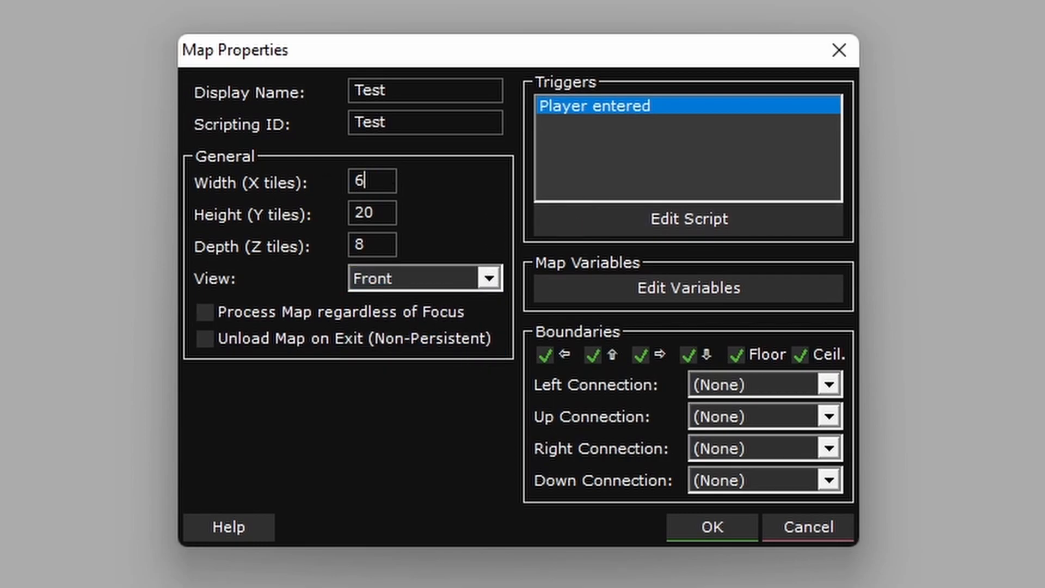
left_click(724, 521)
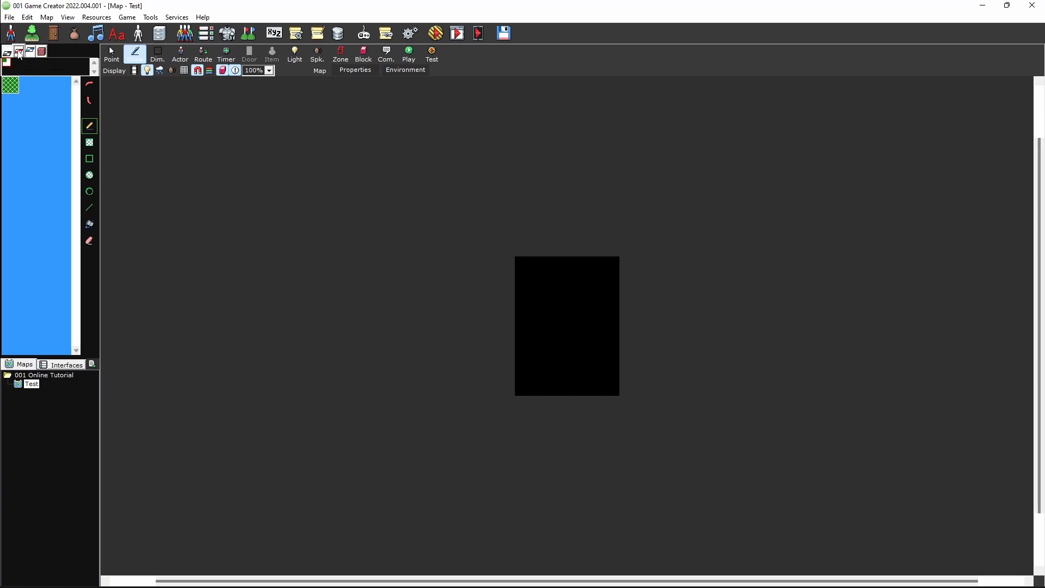
- Paint the lowest three rows of the Test map with the Grass tile across its full width
mouse_move(541, 348)
left_mouse_down()
mouse_move(522, 359)
mouse_move(610, 392)
left_mouse_up()
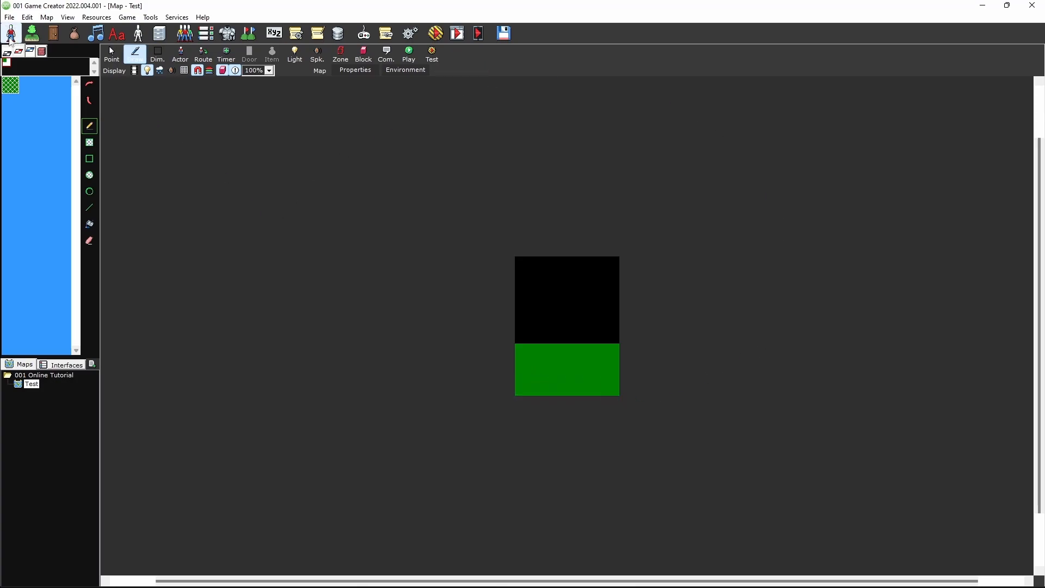
left_click(9, 17)
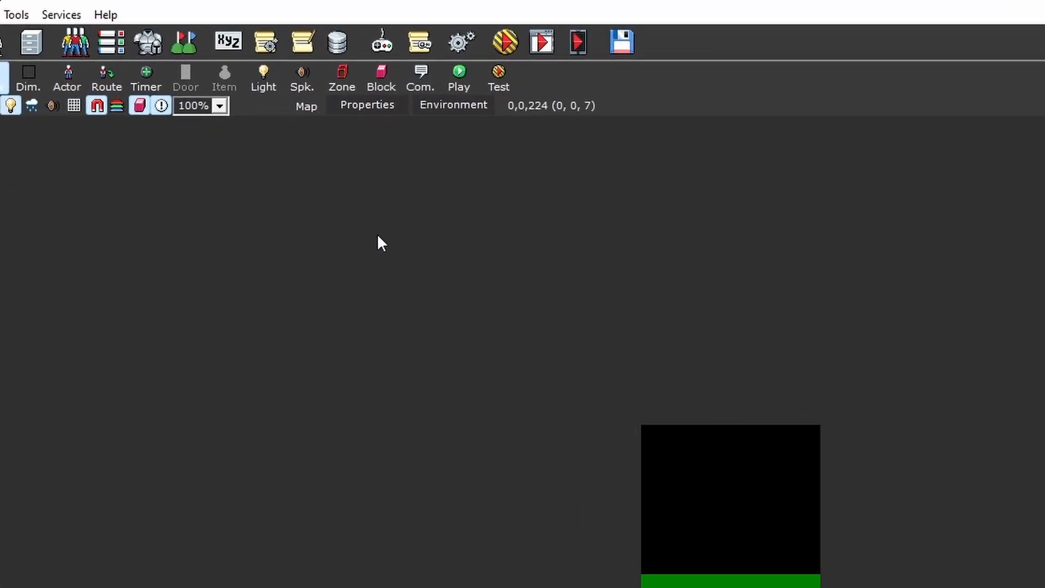
- Add a control combination to the Regular Game input triggers that fires when the defined control Left is pressed
left_click(438, 47)
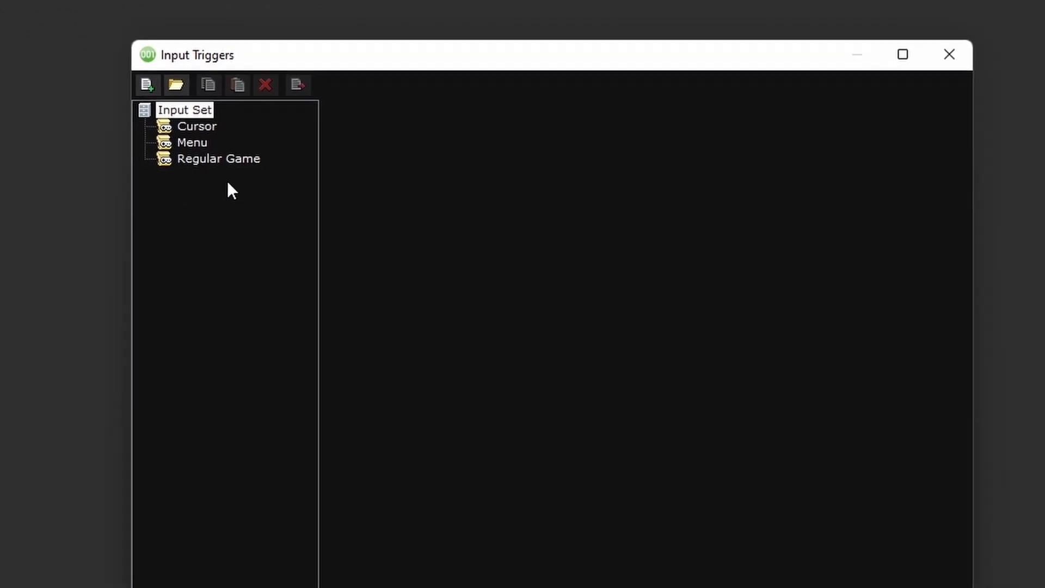
left_click(288, 344)
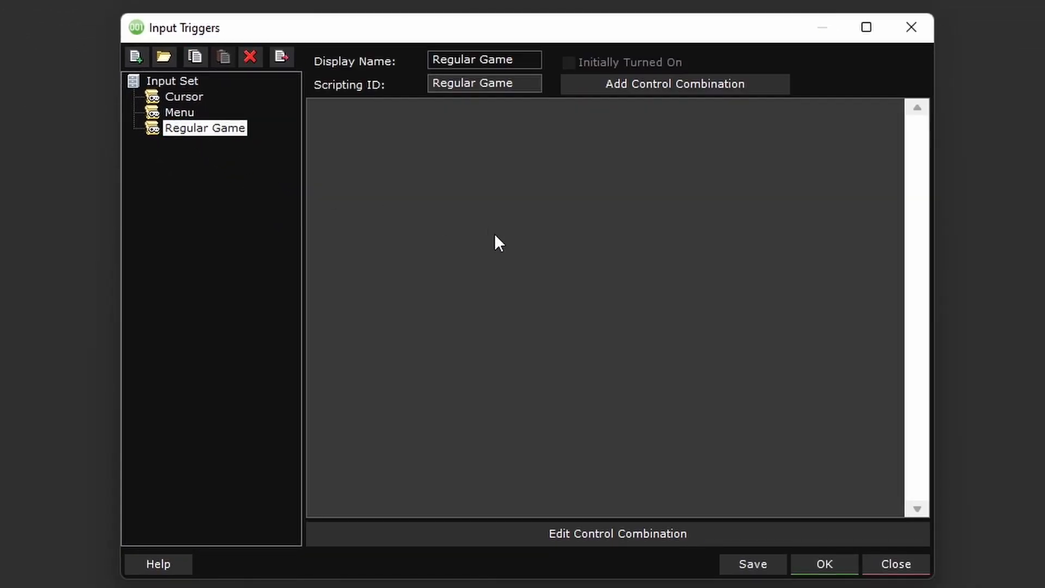
left_click(620, 84)
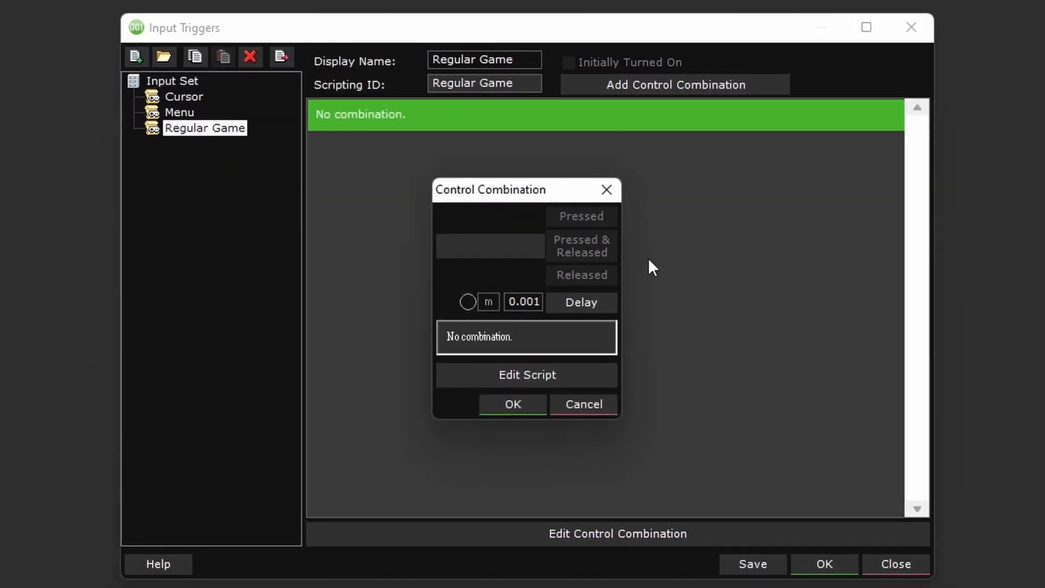
left_click(482, 249)
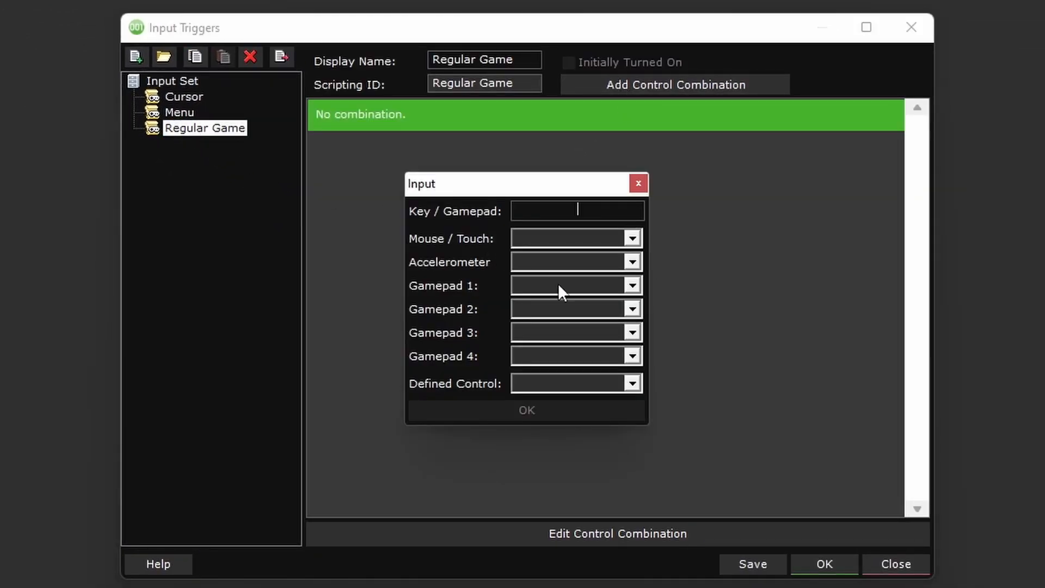
left_click(631, 384)
left_click(596, 398)
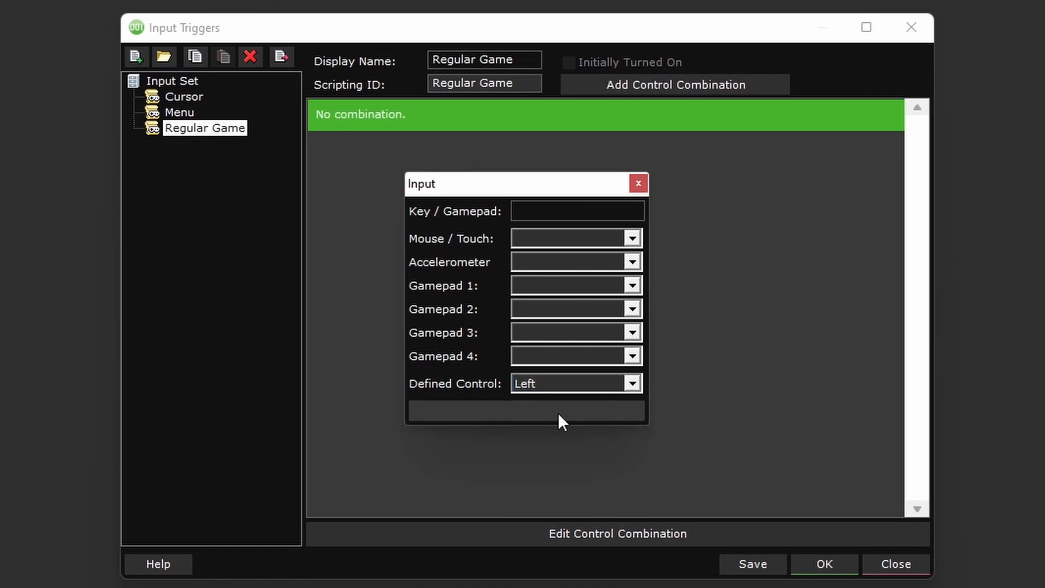
left_click(558, 413)
left_click(577, 218)
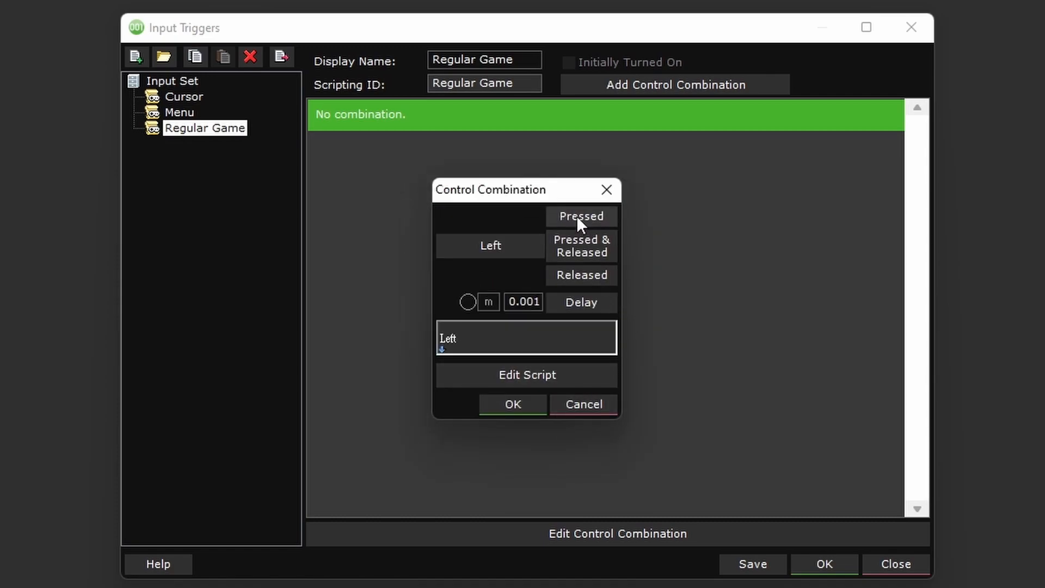
- Add a Change Movement X event to the Left control's script with a movement of -1
left_click(521, 380)
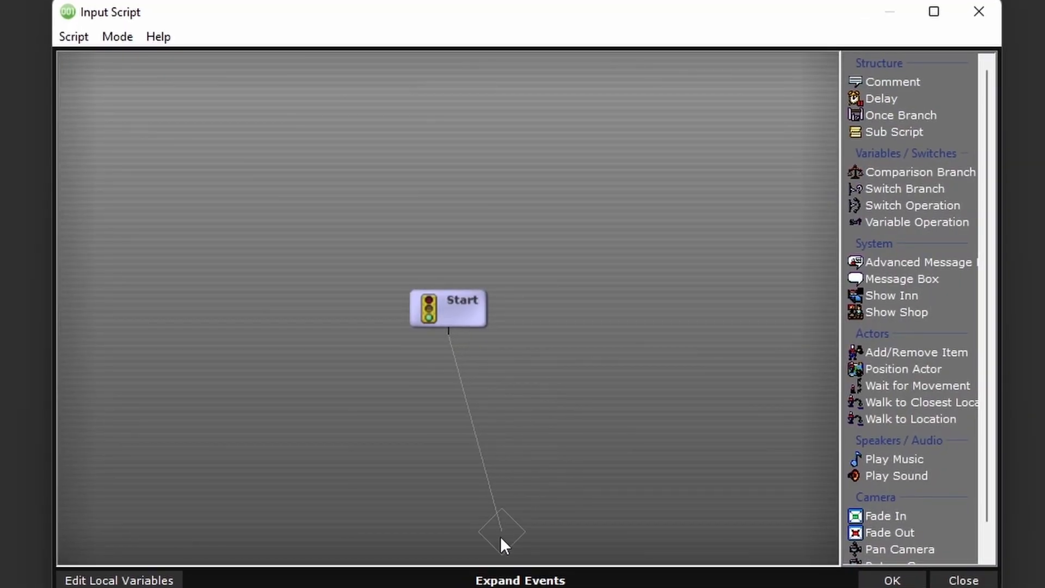
left_click(492, 581)
type("move")
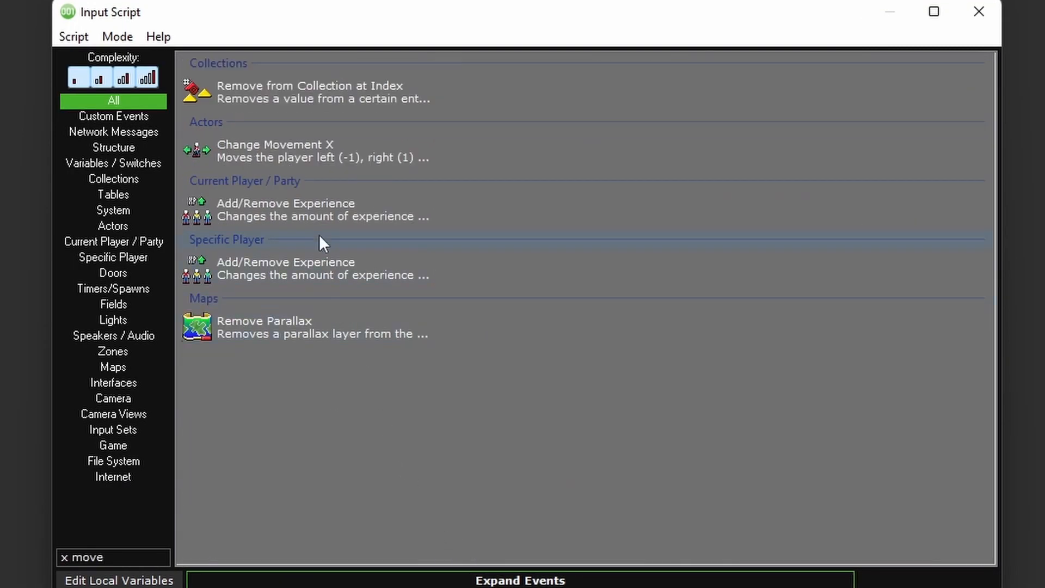
double_click(302, 153)
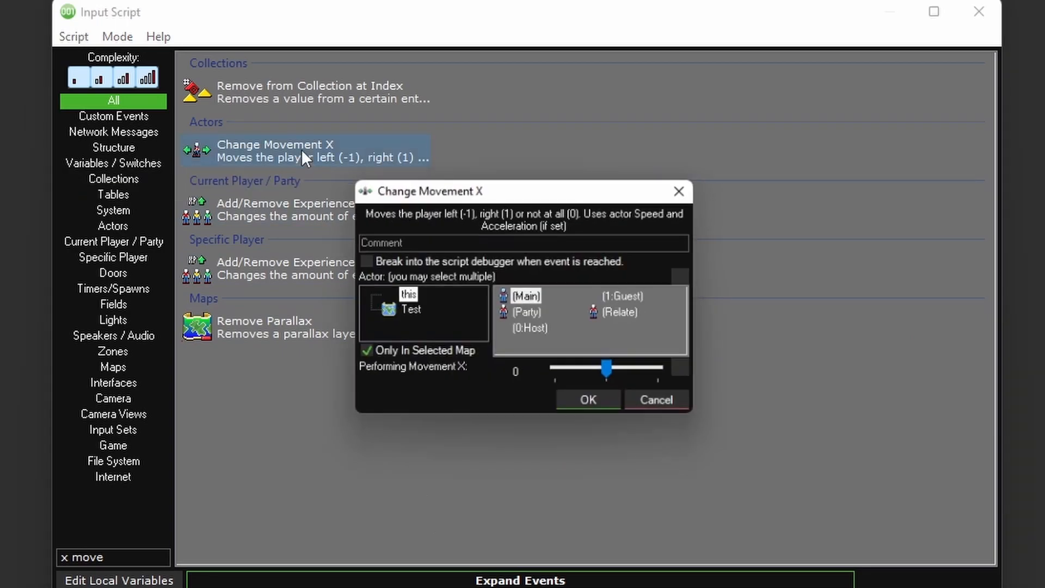
left_click_drag(612, 372, 543, 372)
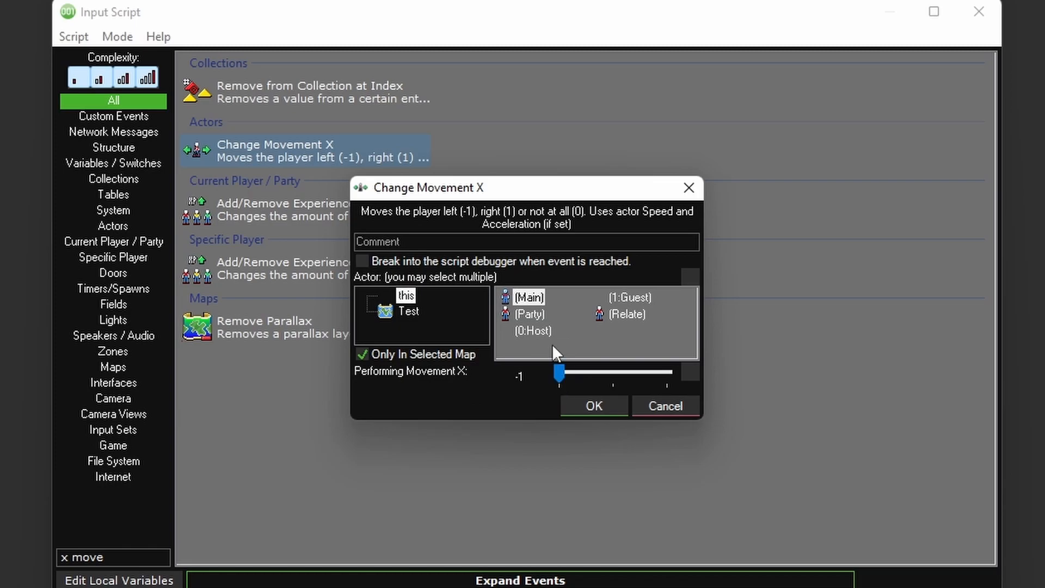
- Set the event's actor to a Switch Condition on Hosting that returns Host if true and Guest if false
left_click(691, 276)
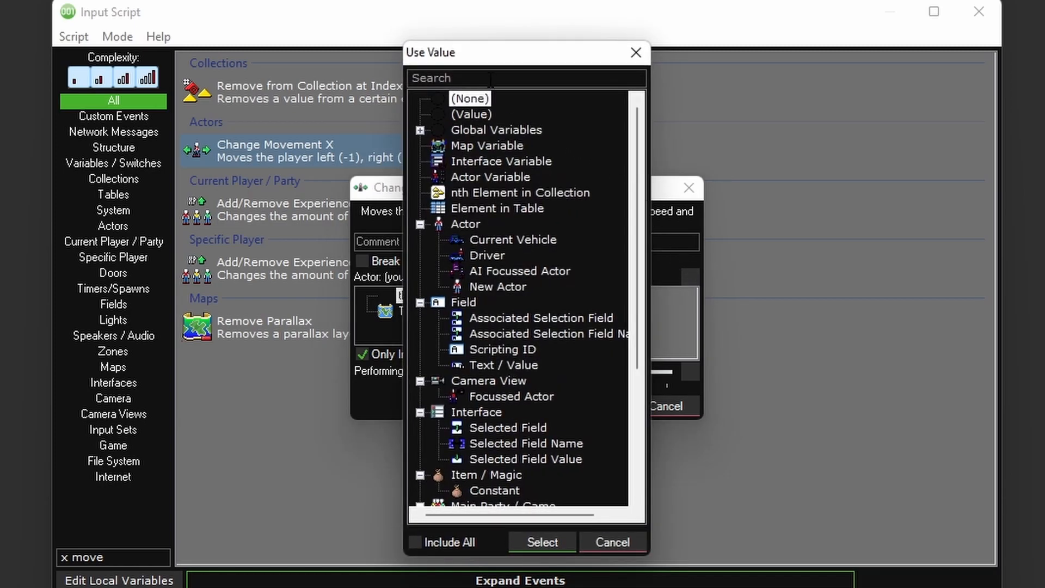
type("switch")
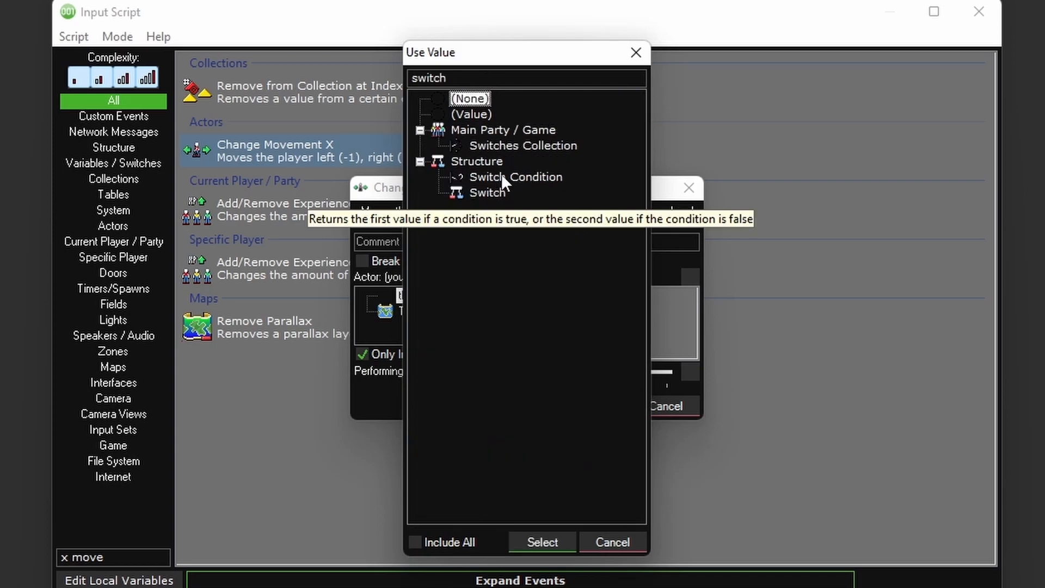
double_click(518, 176)
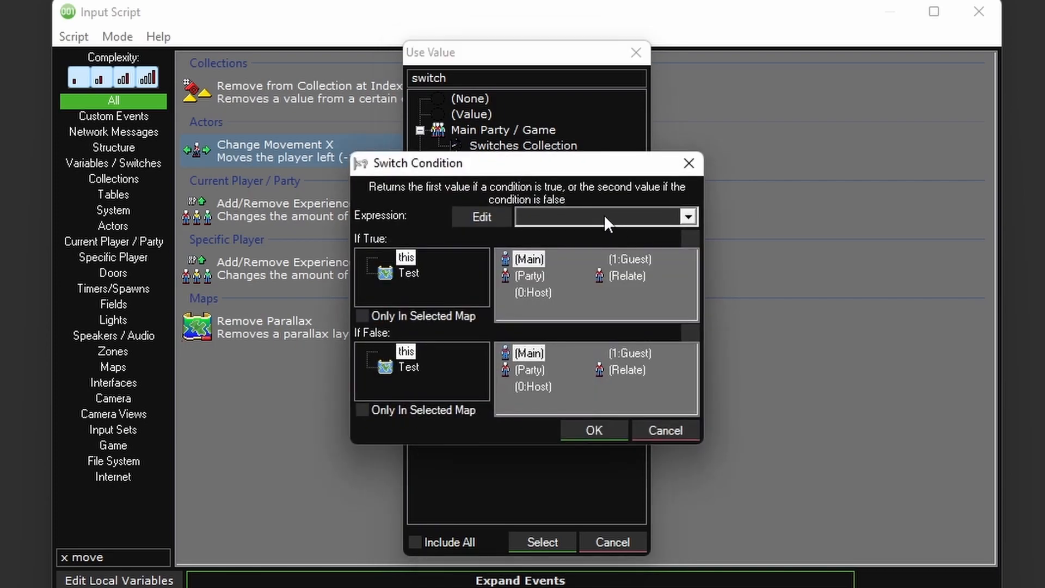
left_click(621, 216)
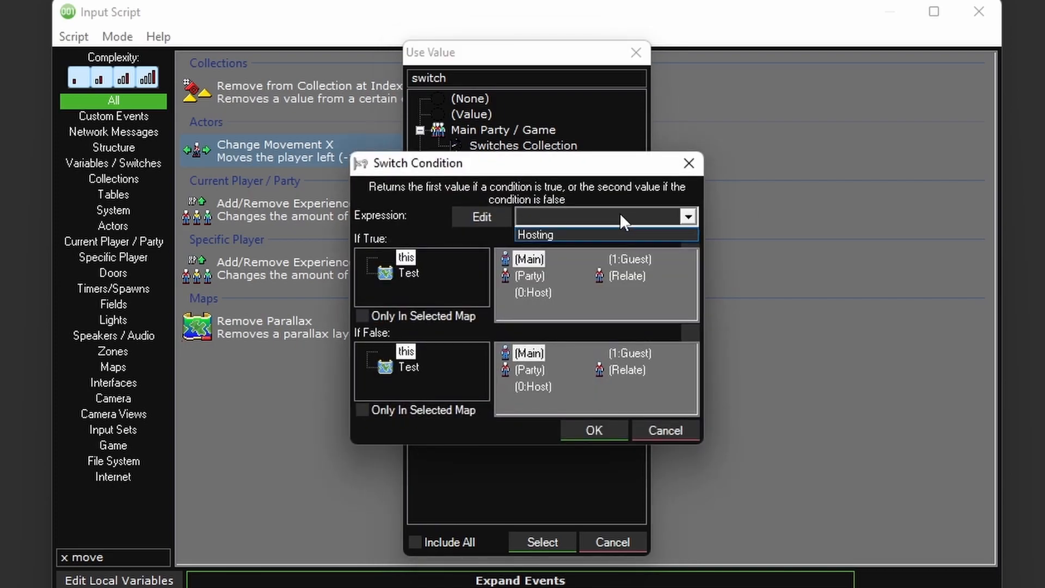
left_click(584, 235)
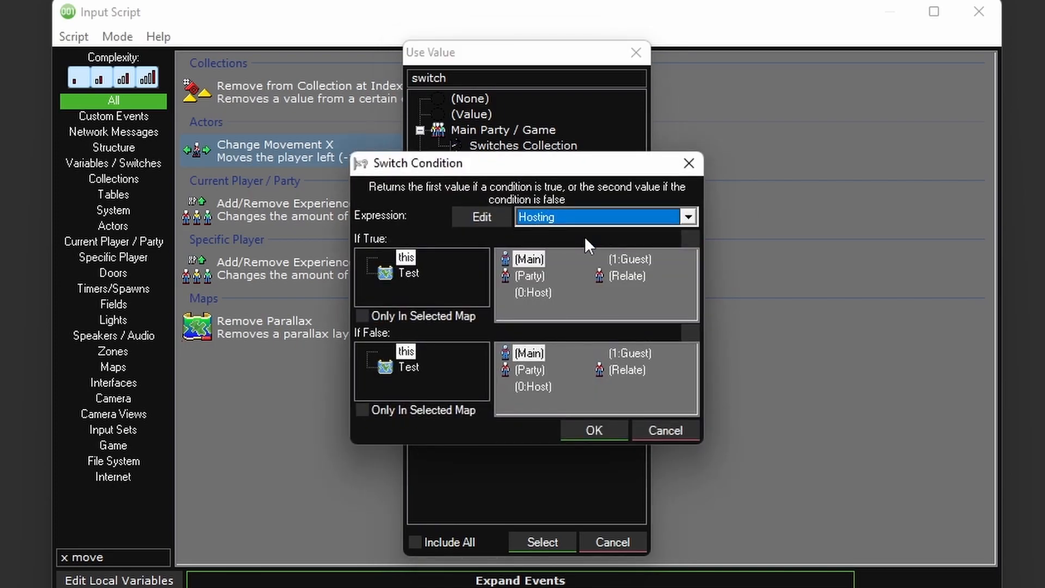
left_click(533, 293)
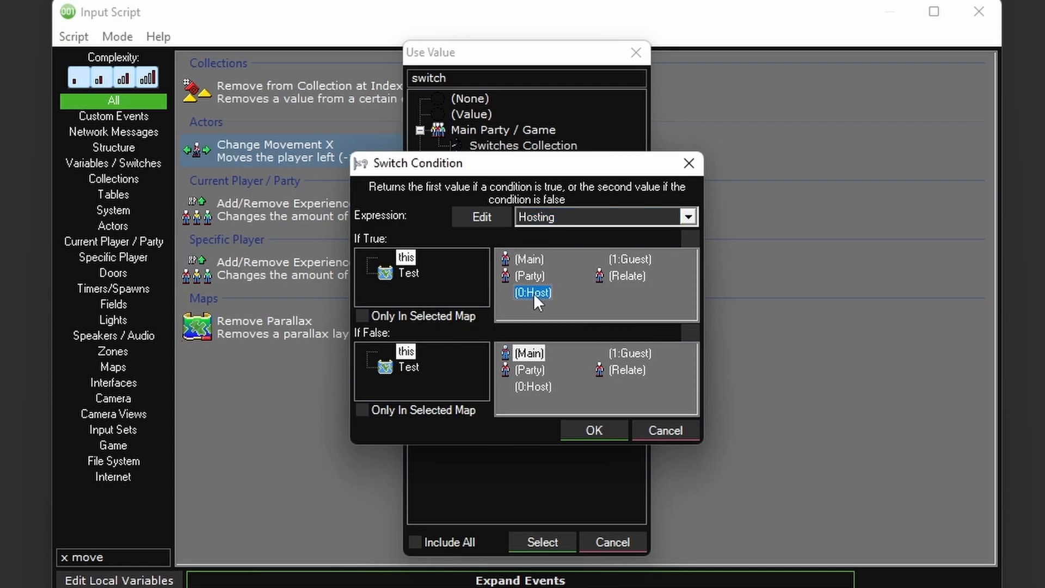
left_click(638, 352)
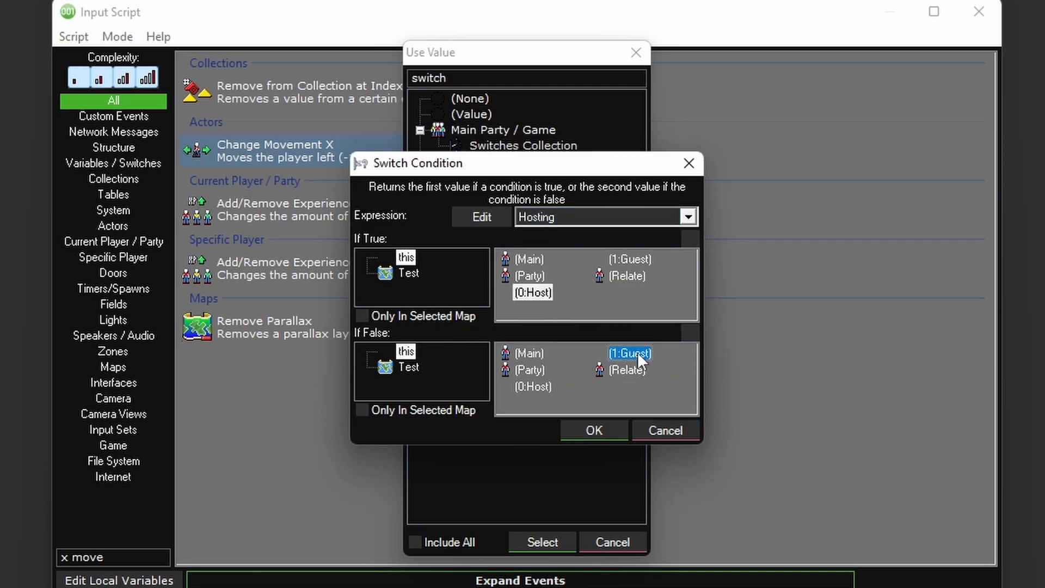
left_click(594, 430)
left_click(596, 335)
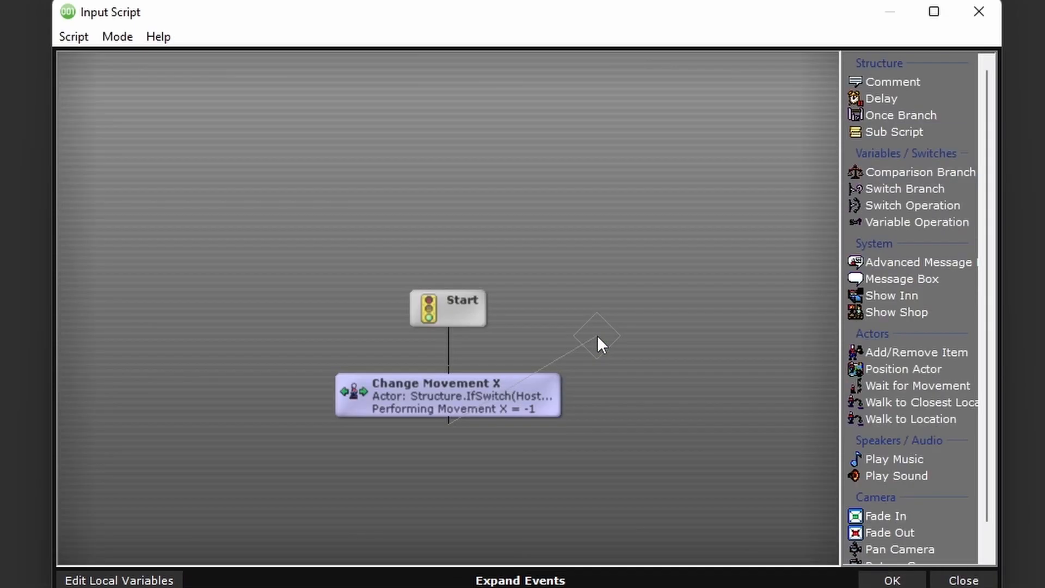
- End the pending script connection, then accept the input script and the Left control combination
right_click(491, 422)
left_click(508, 538)
left_click(887, 580)
left_click(523, 403)
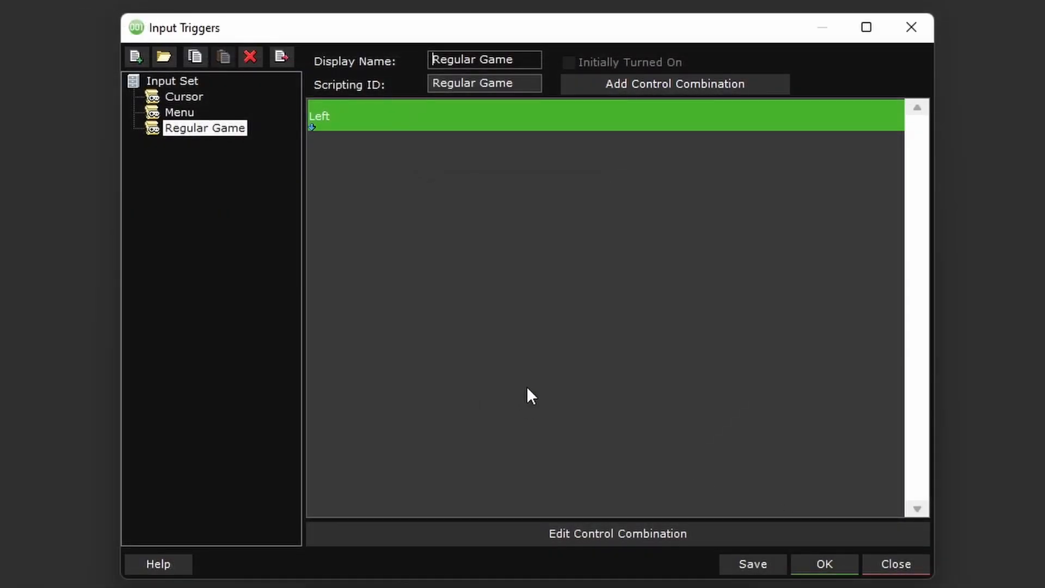
- Add a control combination to the Regular Game input triggers that fires when the defined control Left is released
left_click(626, 88)
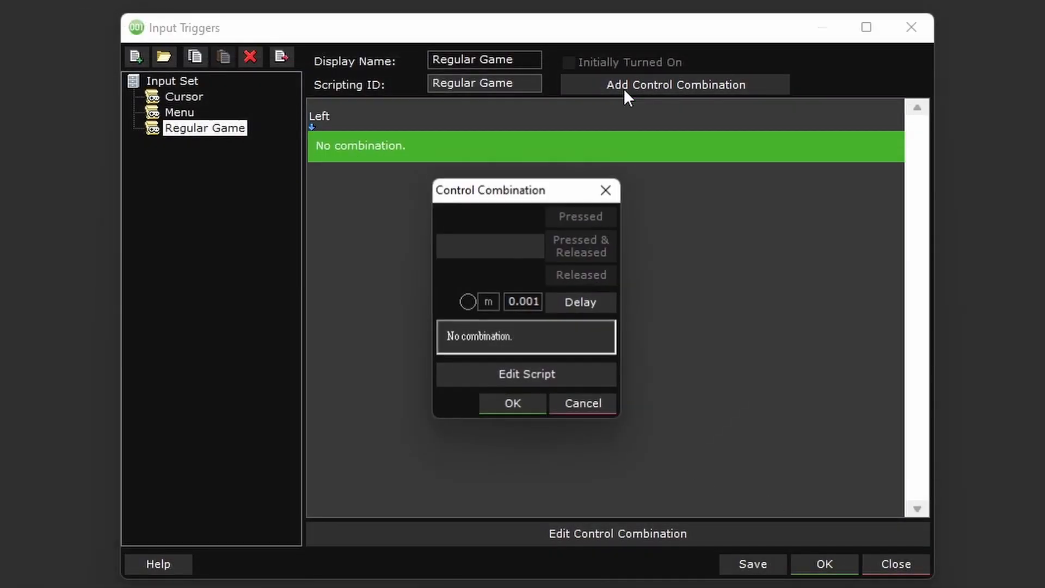
left_click(498, 244)
left_click(632, 383)
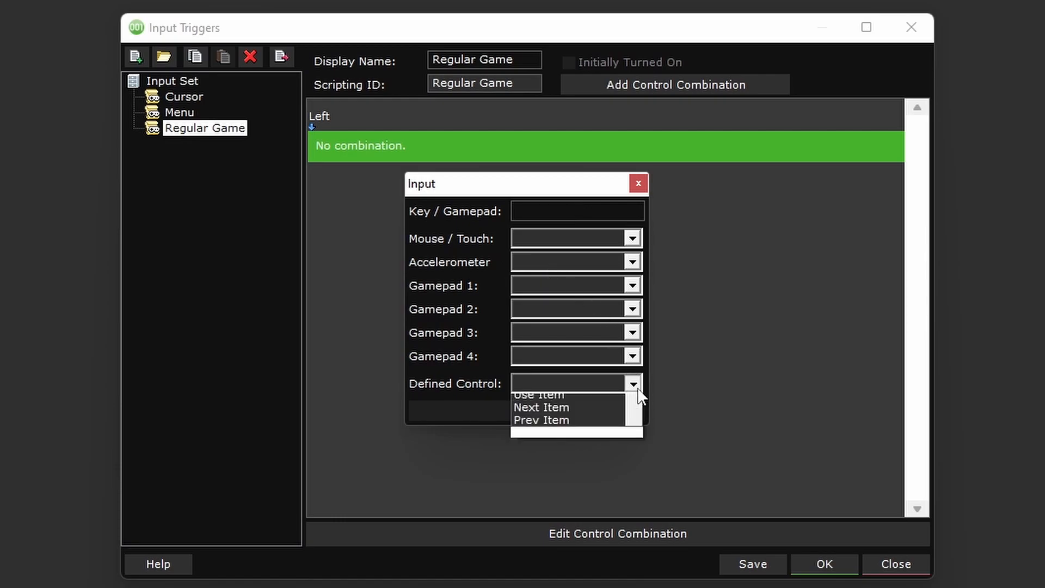
left_click(572, 397)
left_click(556, 416)
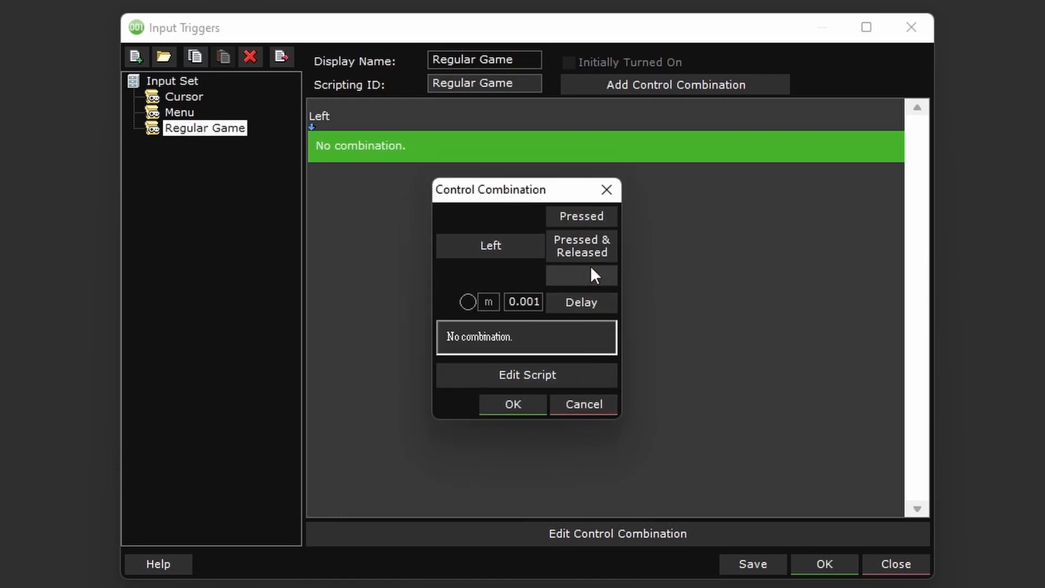
- Paste the copied Change Movement X event into the script for releasing Left and connect it to Start
left_click(531, 376)
right_click(466, 394)
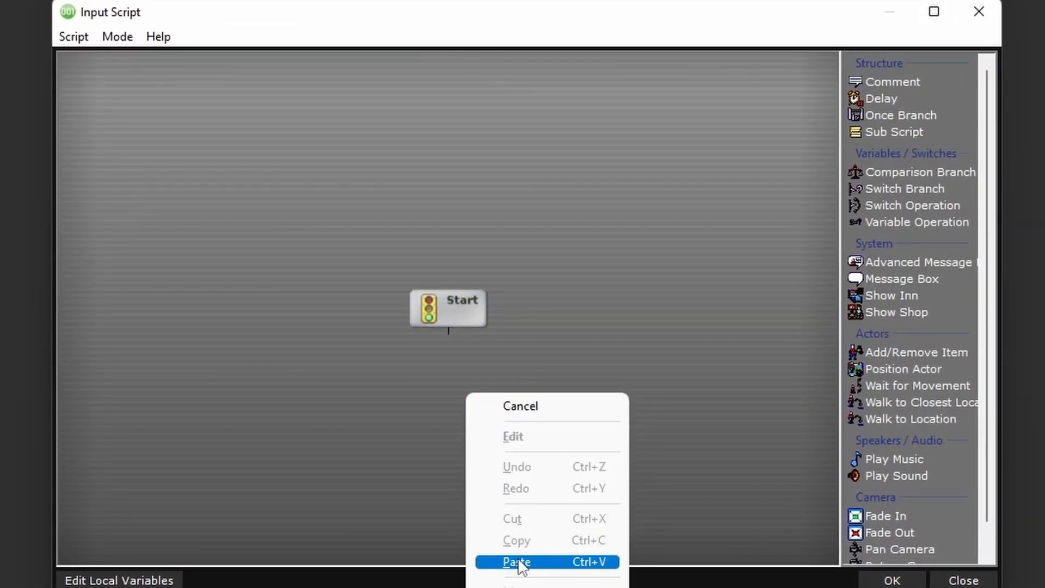
left_click(517, 559)
left_click_drag(448, 331, 454, 399)
- Set Performing Movement X to 0 in the Left release script's event and accept the script and its combination
double_click(455, 402)
left_click_drag(567, 334, 611, 341)
left_click(595, 369)
left_click(891, 580)
left_click(531, 405)
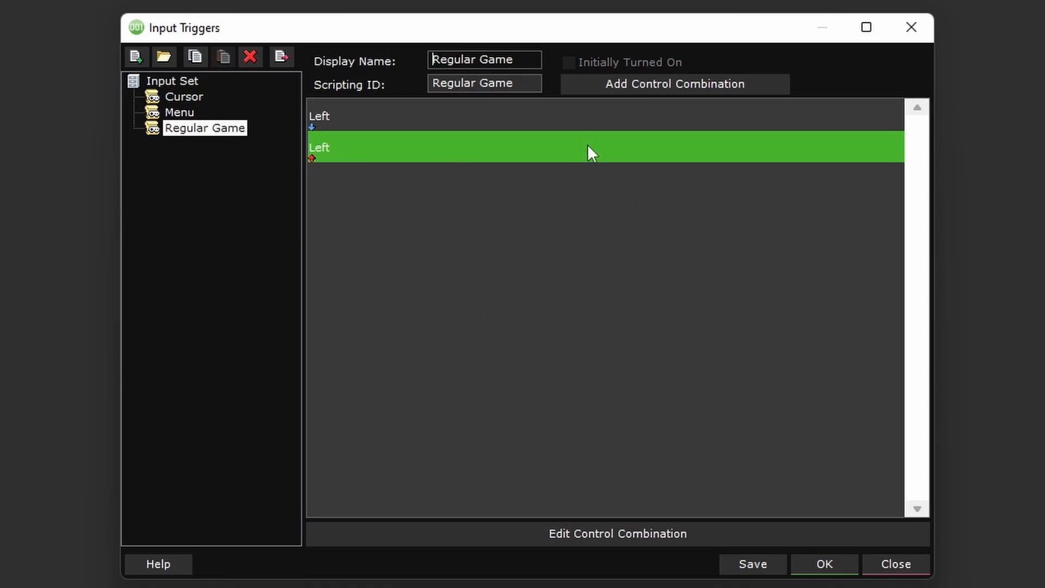
- Add a Regular Game control combination that fires when the defined control Right is pressed
left_click(615, 82)
left_click(510, 246)
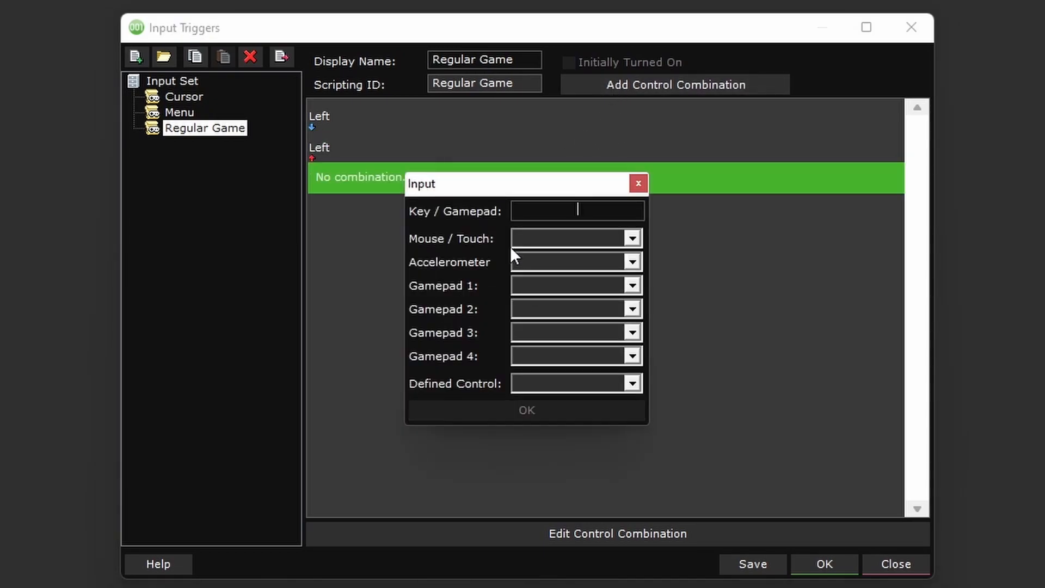
left_click(574, 383)
left_click(556, 424)
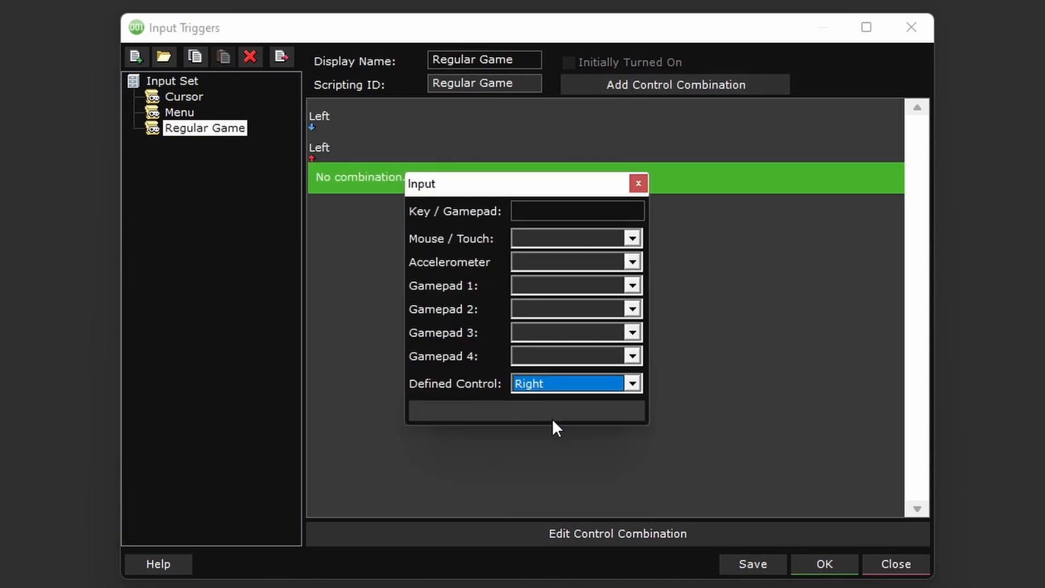
left_click(553, 415)
left_click(593, 246)
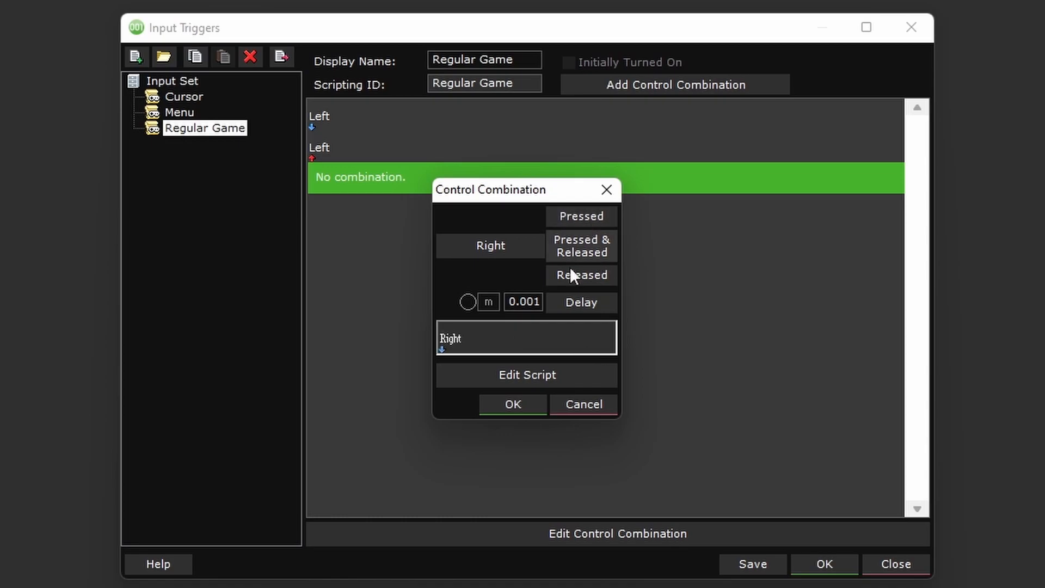
- Paste the Change Movement X event into the script for pressing Right and connect it to Start
left_click(530, 376)
right_click(519, 381)
left_click(566, 548)
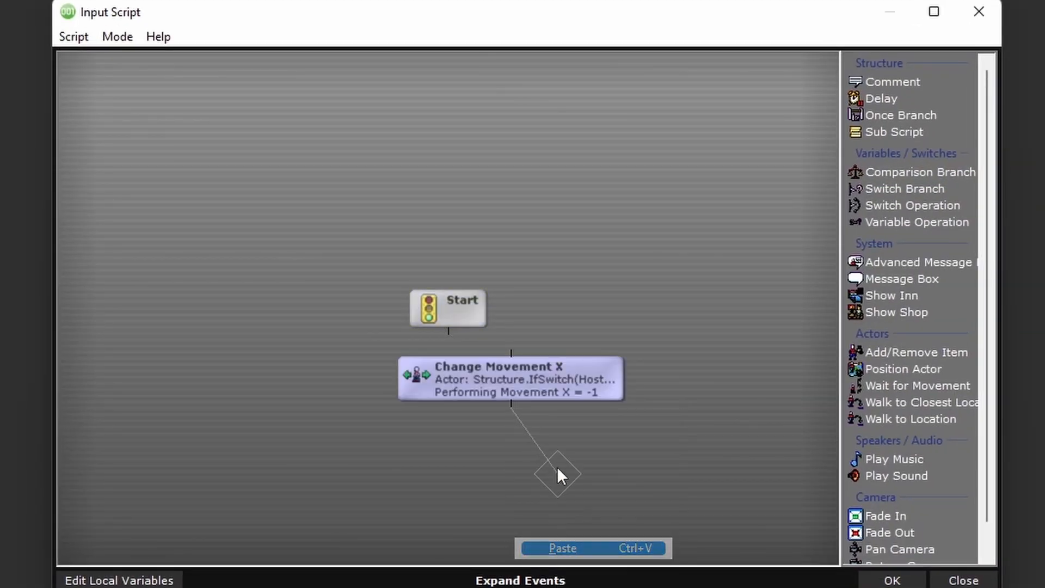
left_click_drag(447, 331, 451, 381)
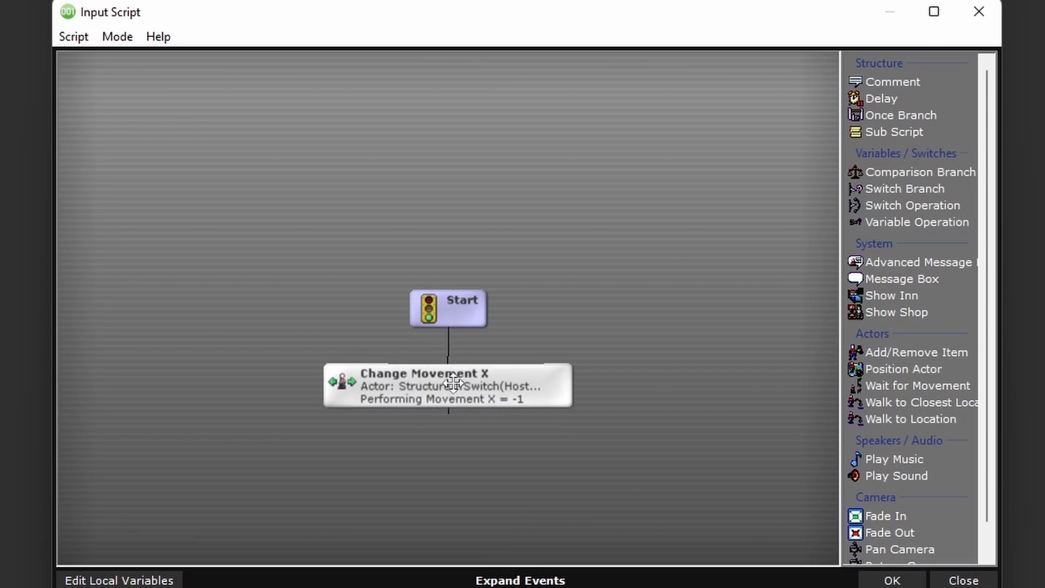
- Set Performing Movement X to 1 in the Right press script's event and accept the script and its combination
double_click(455, 387)
left_click_drag(574, 337, 669, 336)
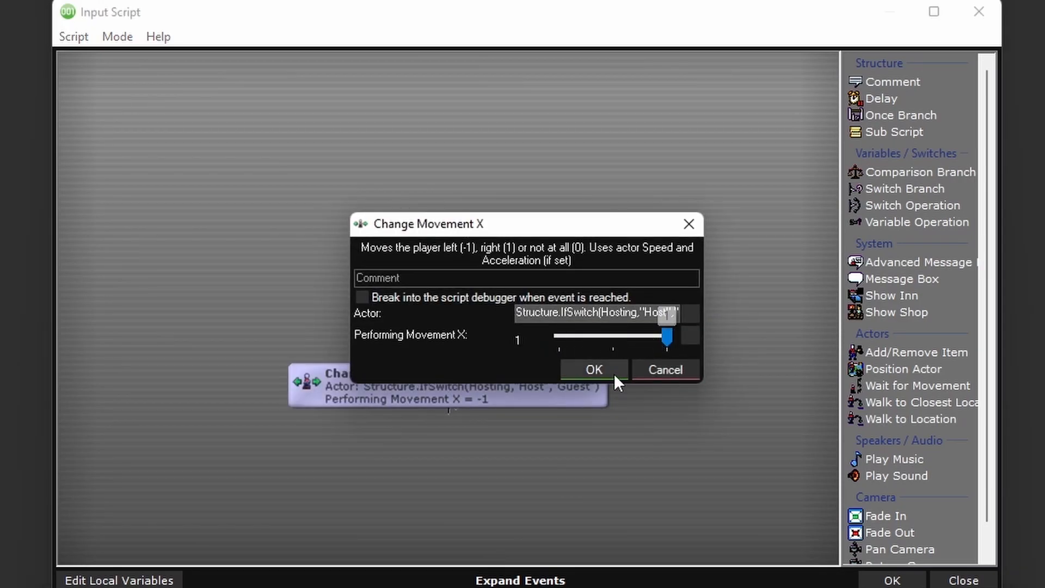
left_click(618, 371)
left_click(887, 579)
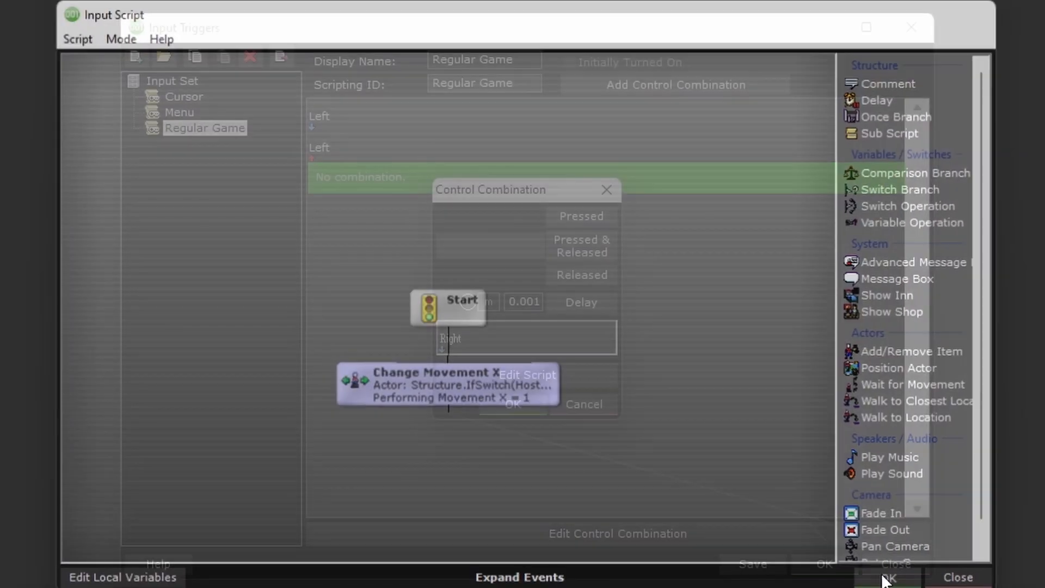
left_click(508, 405)
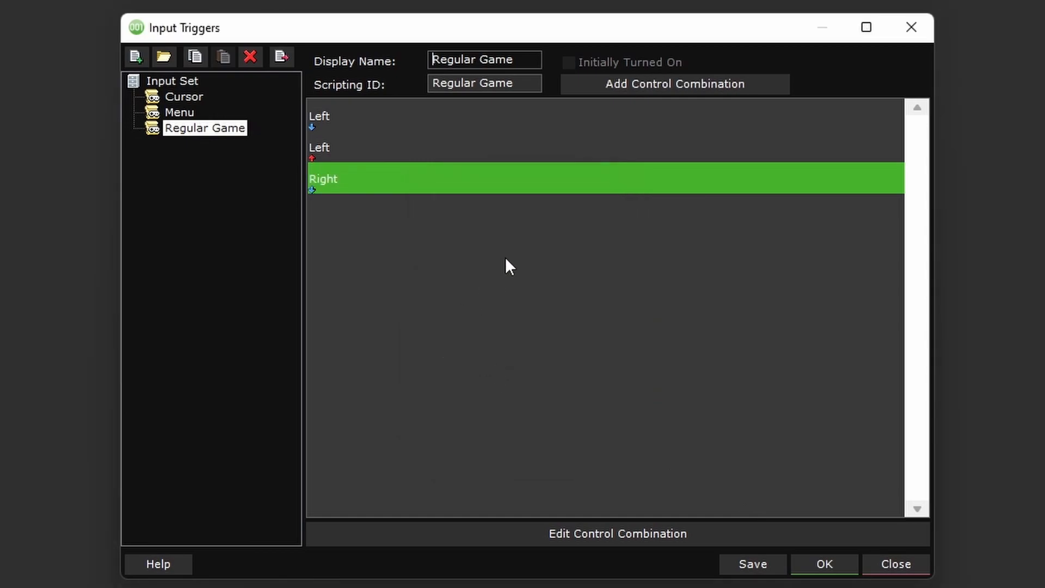
- Add a Regular Game control combination that fires when the defined control Right is released
left_click(606, 84)
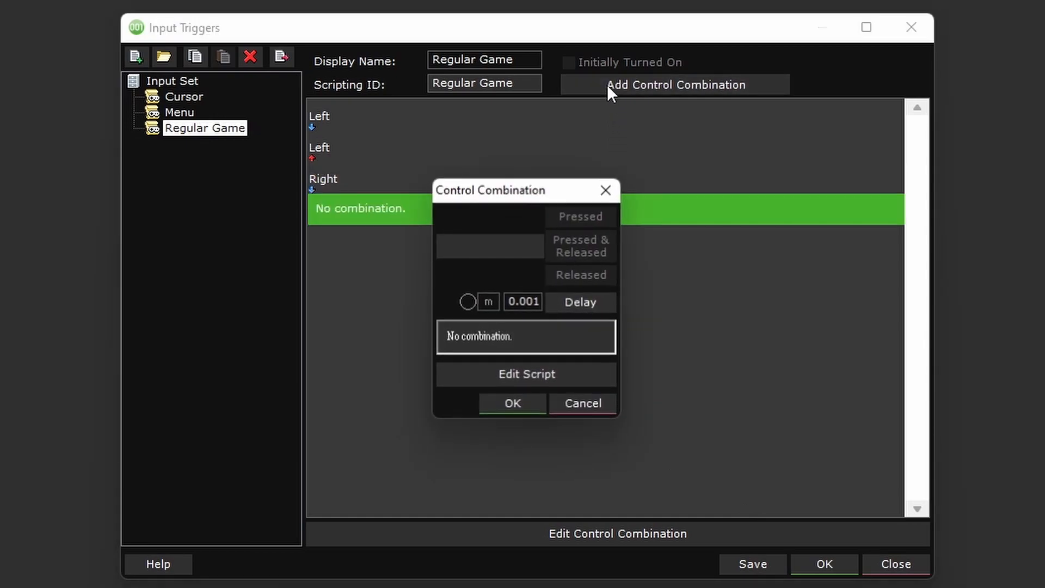
left_click(515, 245)
left_click(632, 383)
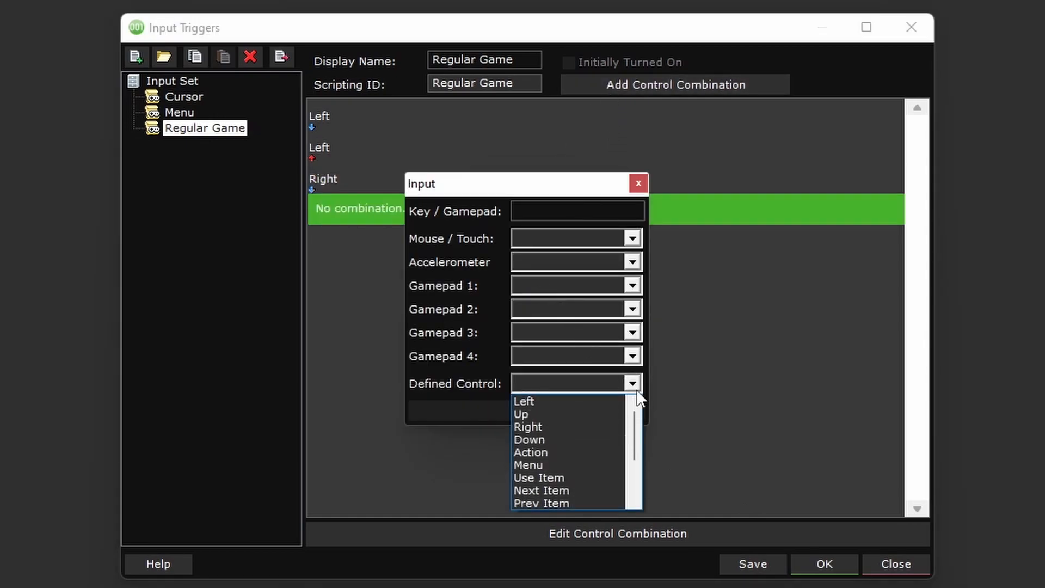
left_click(567, 430)
left_click(547, 406)
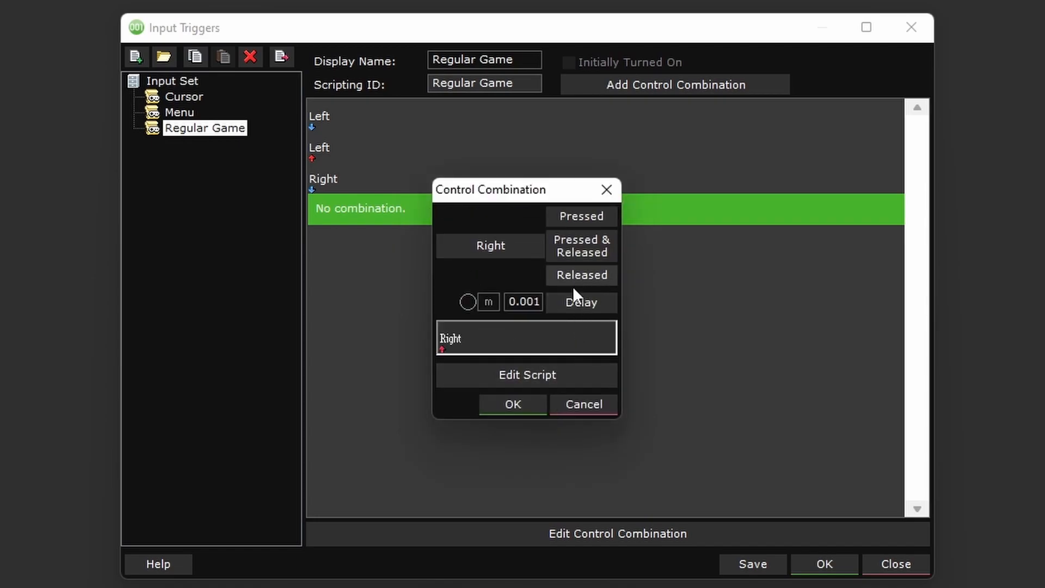
- Paste the Change Movement X event into the script for releasing Right, placing it after Start
left_click(533, 374)
right_click(443, 404)
left_click(488, 567)
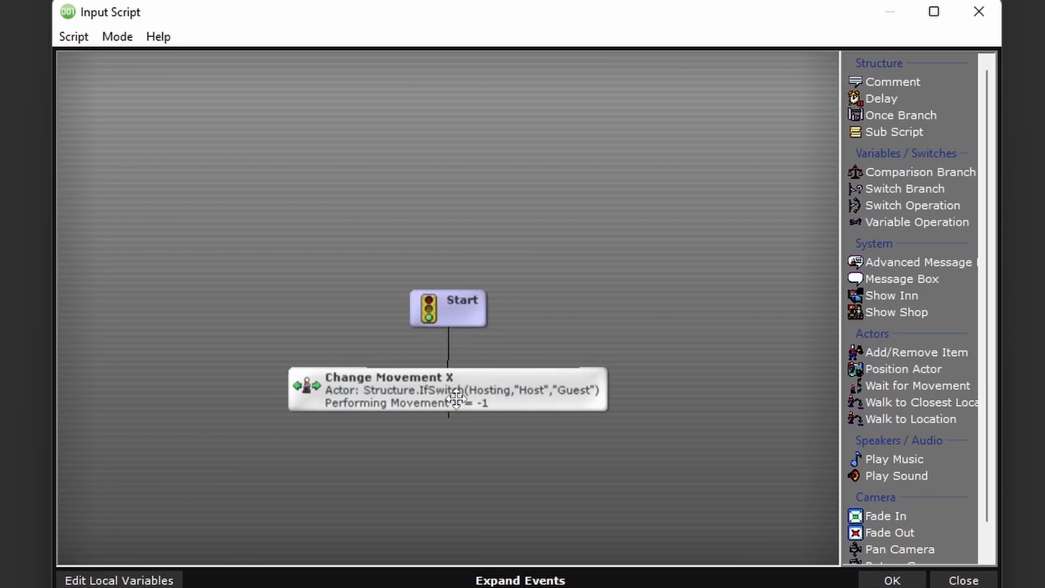
- Set Performing Movement X to 0 in the Right release script's event and accept the script and its combination
double_click(450, 376)
left_click_drag(562, 334, 590, 340)
left_click(594, 369)
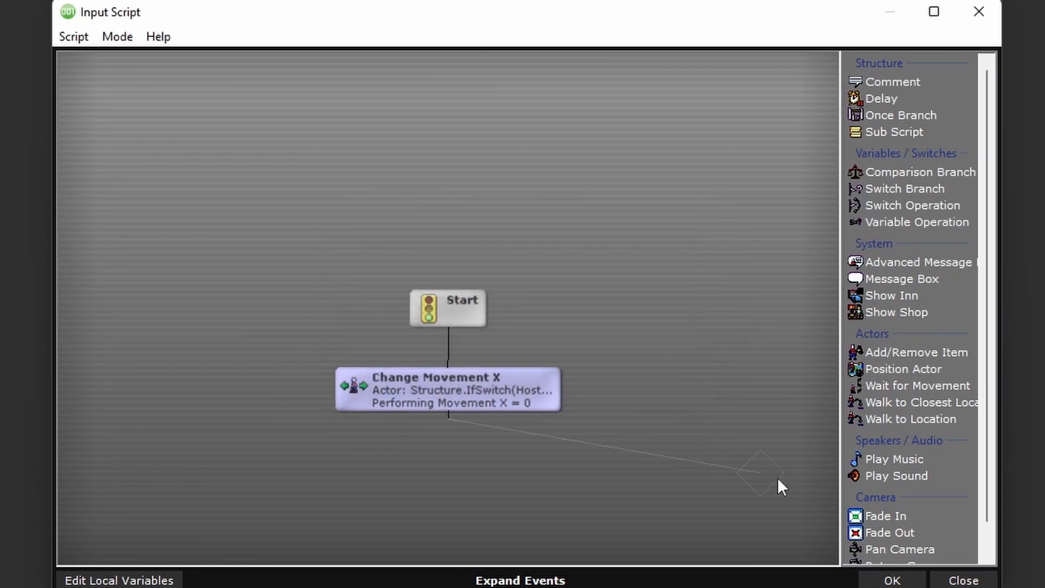
left_click(892, 580)
left_click(512, 398)
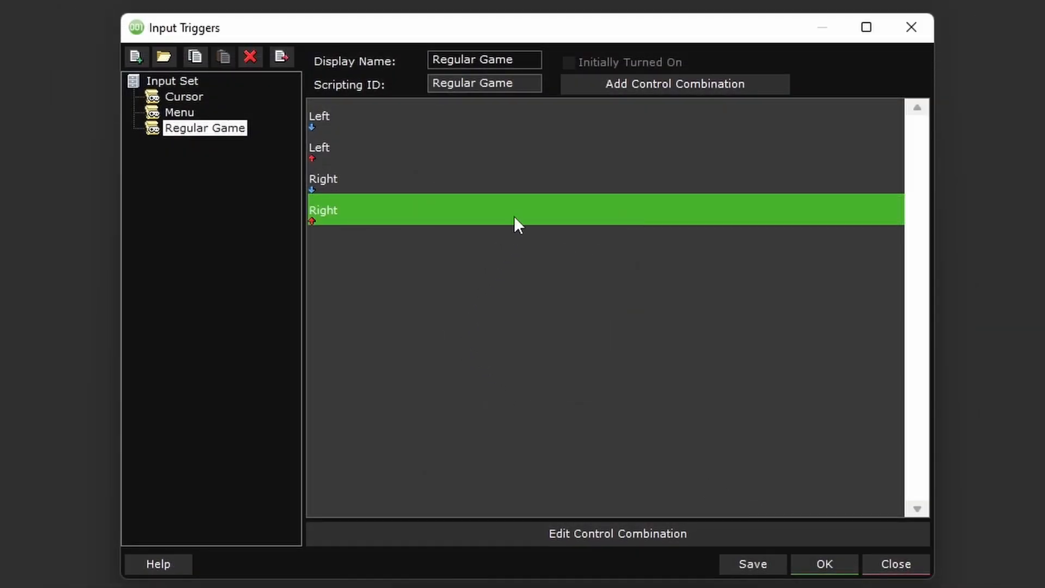
- Add a Regular Game control combination for the defined control Jump that fires when it is pressed and released
left_click(620, 83)
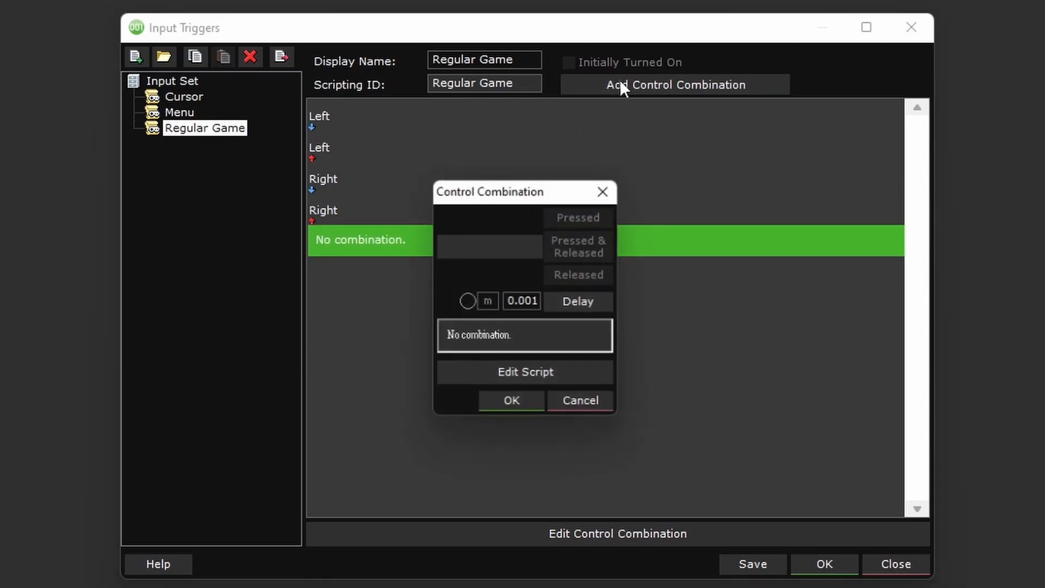
left_click(503, 246)
left_click(629, 386)
scroll(595, 425, "down", 6)
left_click(534, 488)
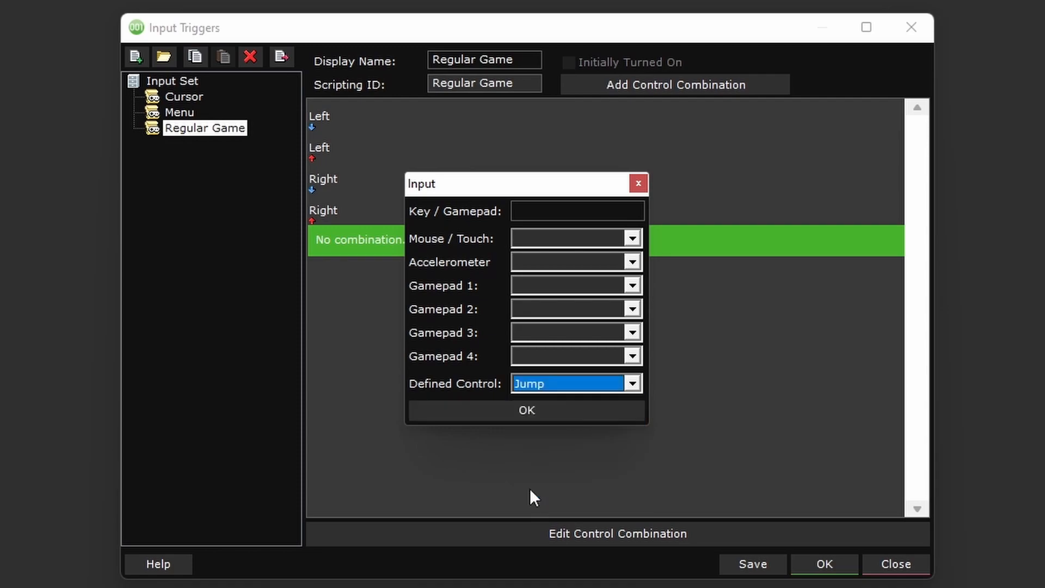
left_click(550, 412)
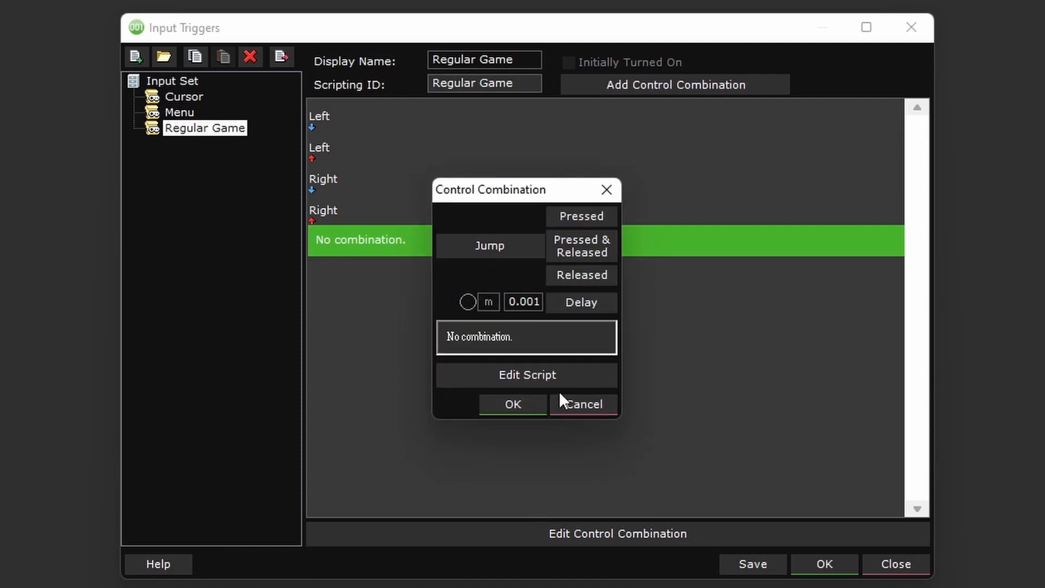
left_click(592, 244)
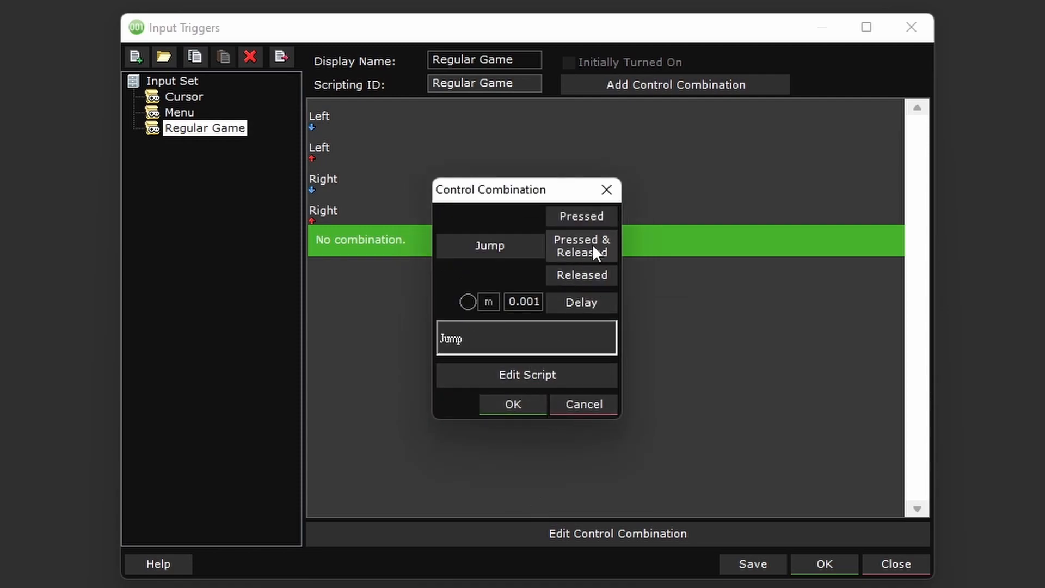
- Find the Jump Actor event in the expanded event list and add it to the Jump control's script
left_click(521, 375)
left_click(516, 578)
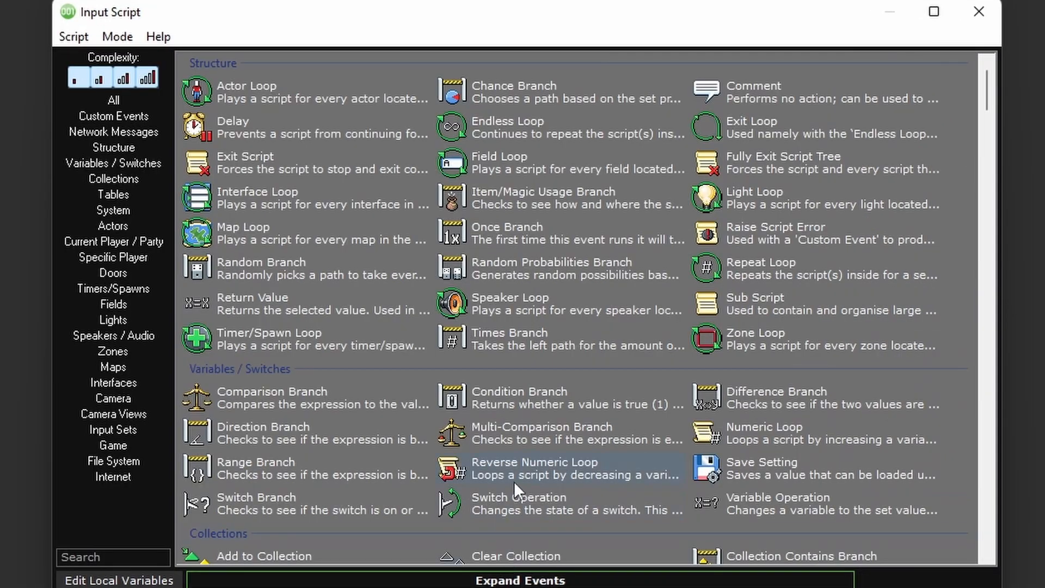
type("jump")
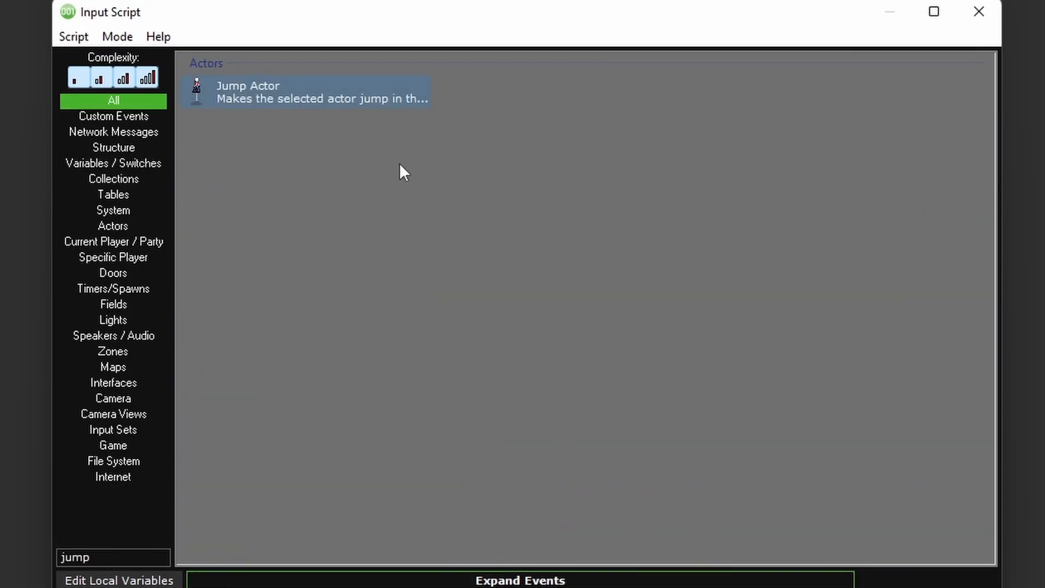
double_click(286, 93)
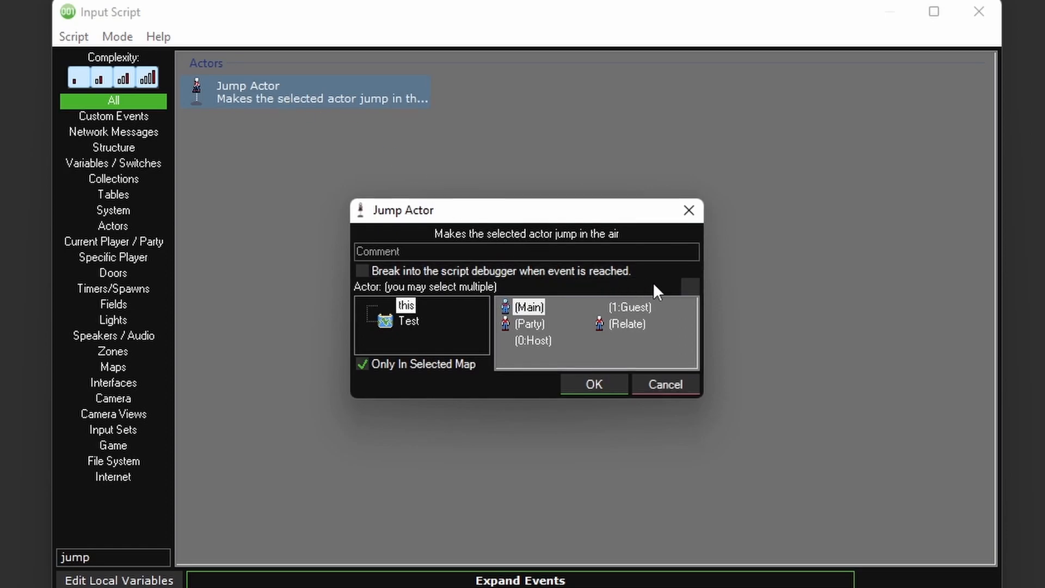
- Set the jumping actor to a Switch Condition on Hosting returning Host if true and Guest if false, and accept the Jump combination
left_click(688, 289)
type("switch")
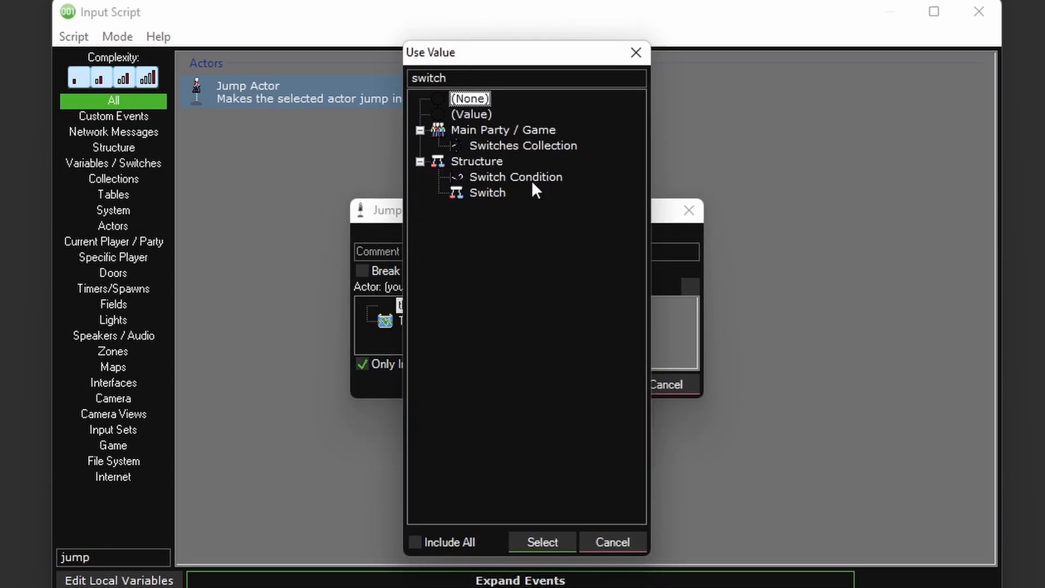
double_click(517, 177)
left_click(594, 216)
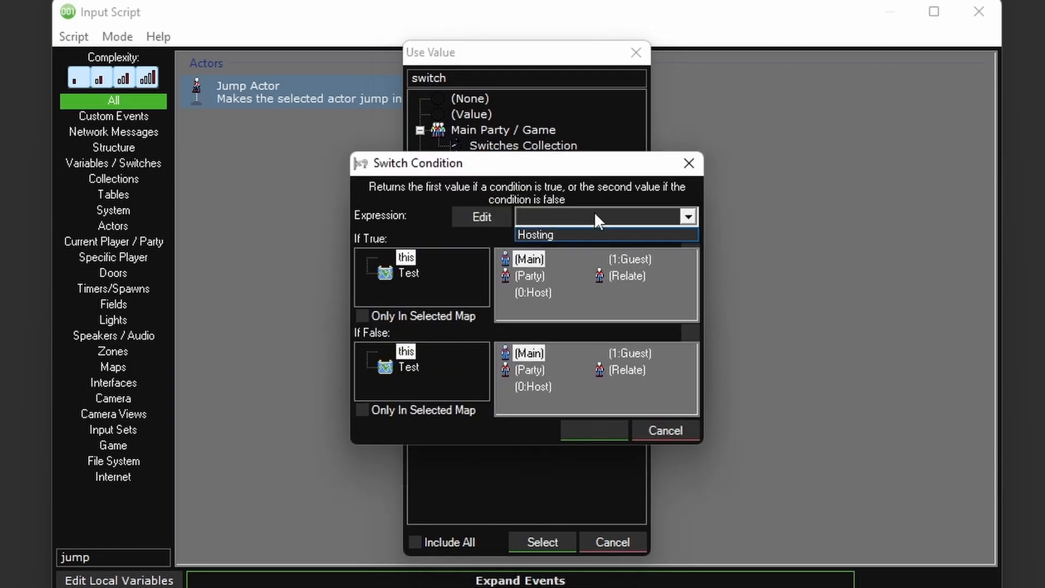
left_click(550, 234)
left_click(532, 291)
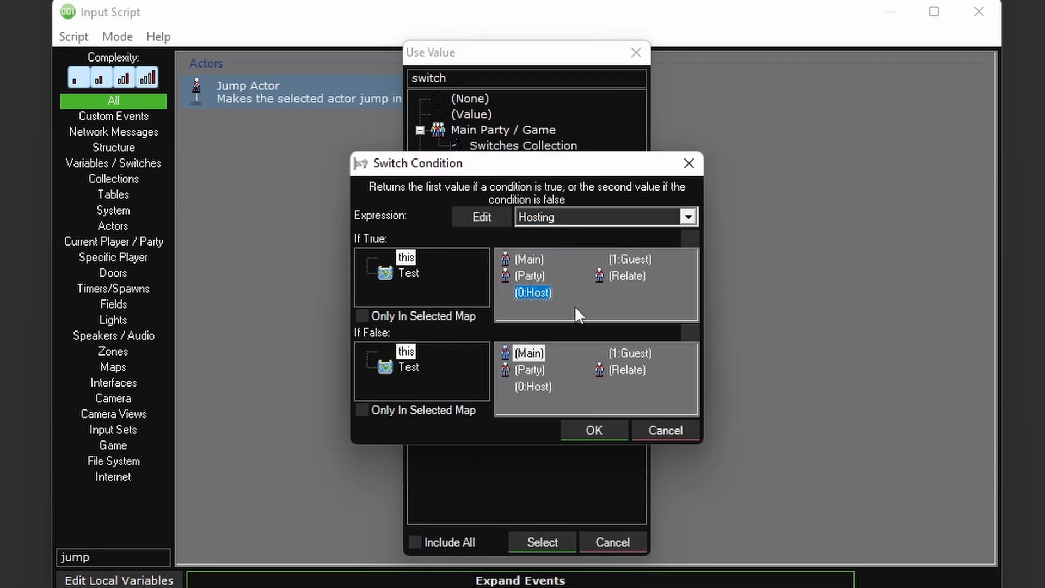
left_click(634, 355)
left_click(613, 431)
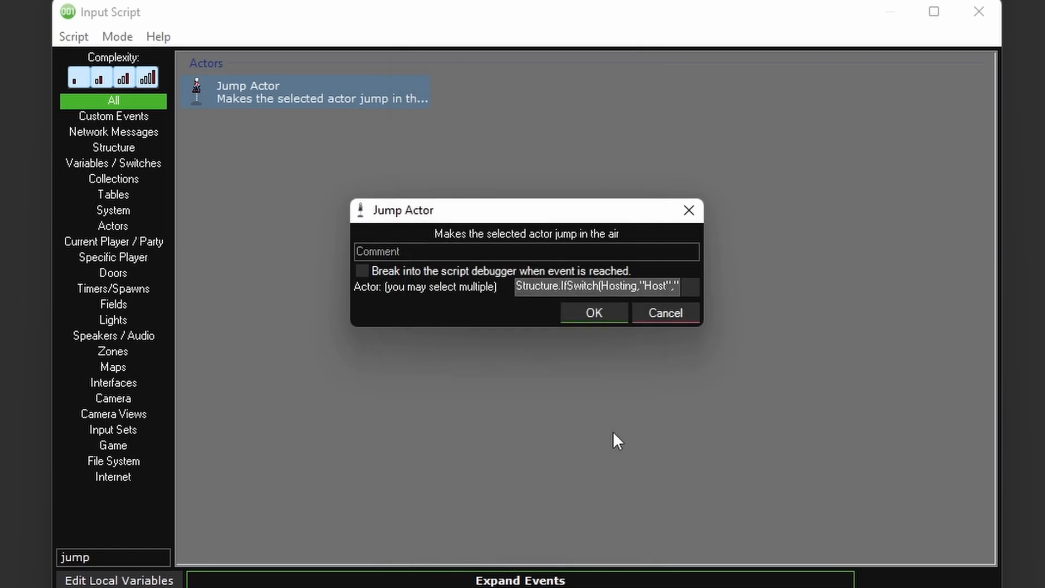
left_click(608, 316)
left_click(880, 576)
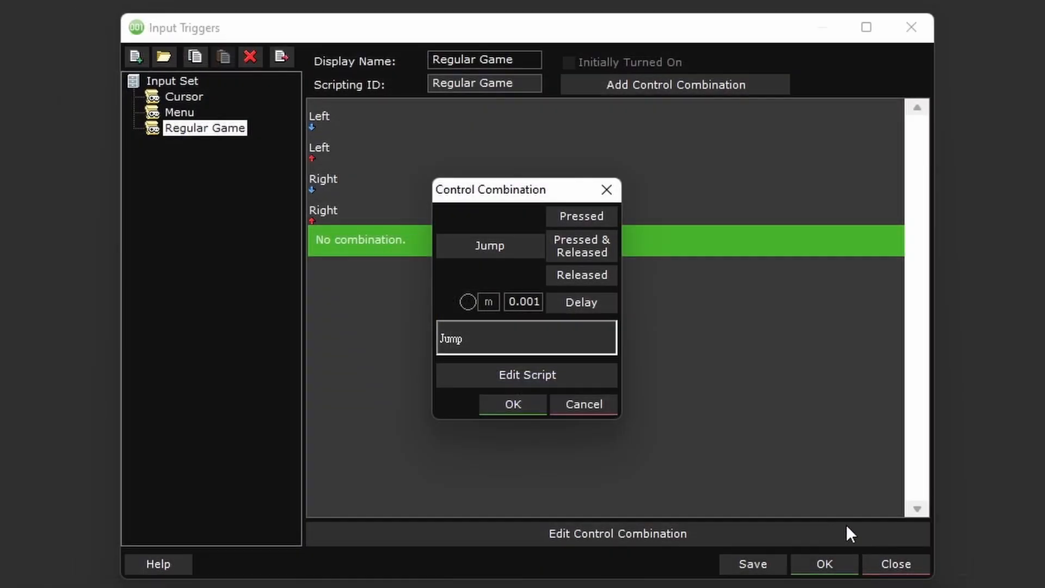
left_click(515, 403)
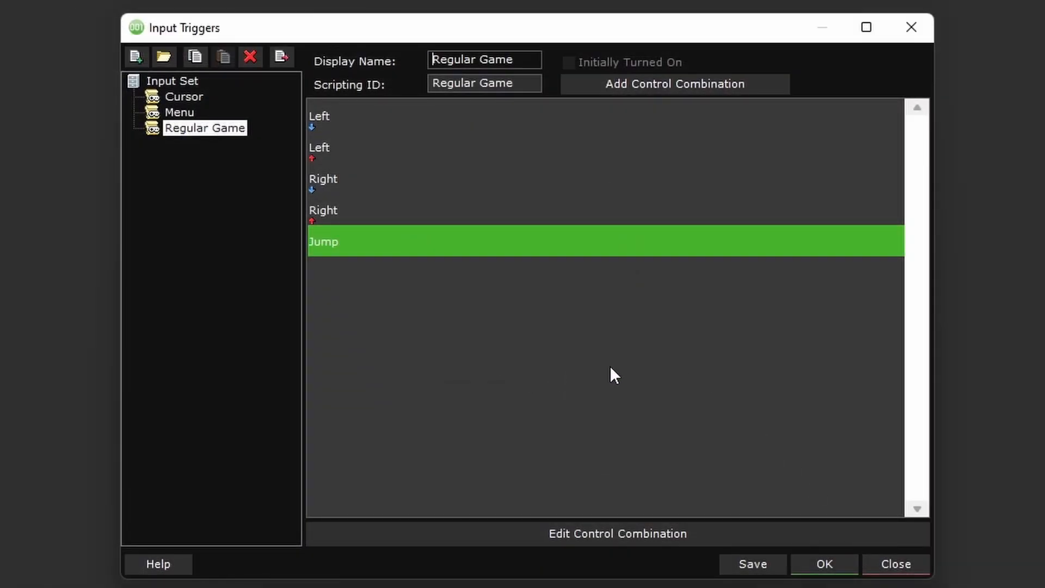
- Save the Regular Game input triggers and close their editor
left_click(753, 564)
left_click(577, 375)
left_click(827, 566)
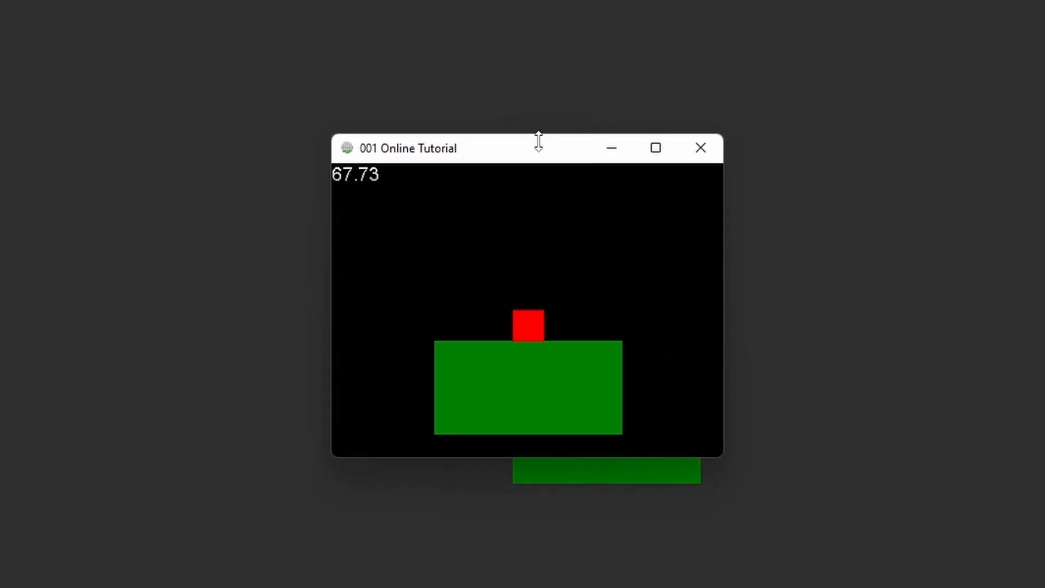
- Test the player's left and right movement in the running 001 Online Tutorial game and close the game window
key("Right")
key("Left")
key("Left")
key("Right")
key("Right")
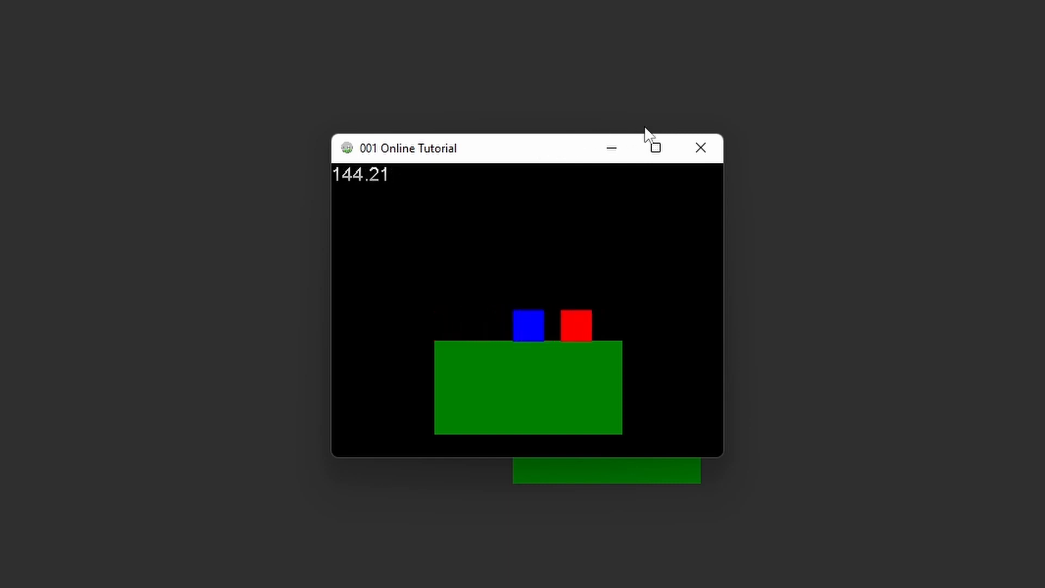
left_click(702, 154)
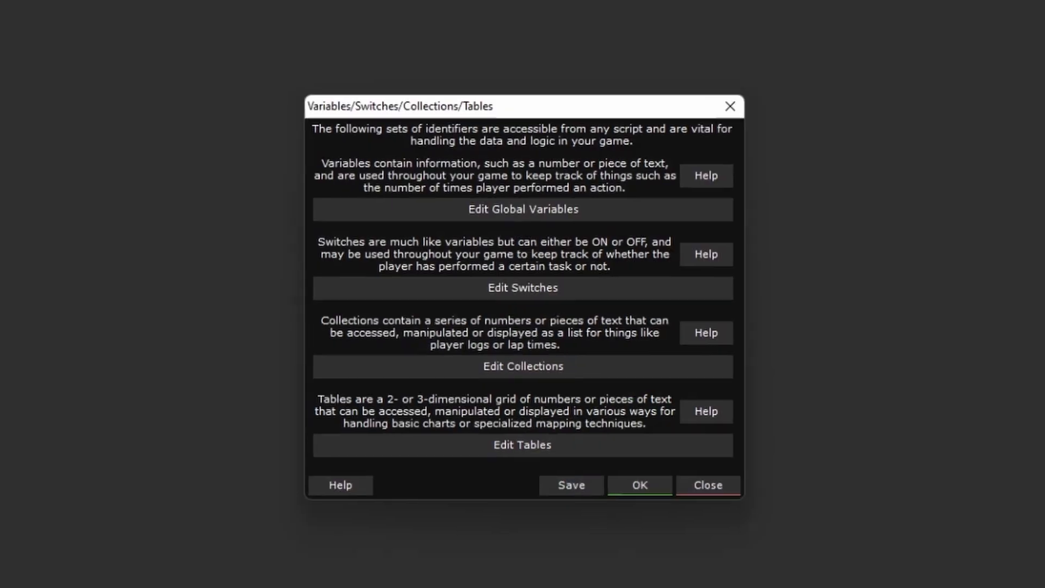
- Set the Hosting switch's default value to ON and accept the variables and switches settings
left_click(566, 286)
left_click(512, 179)
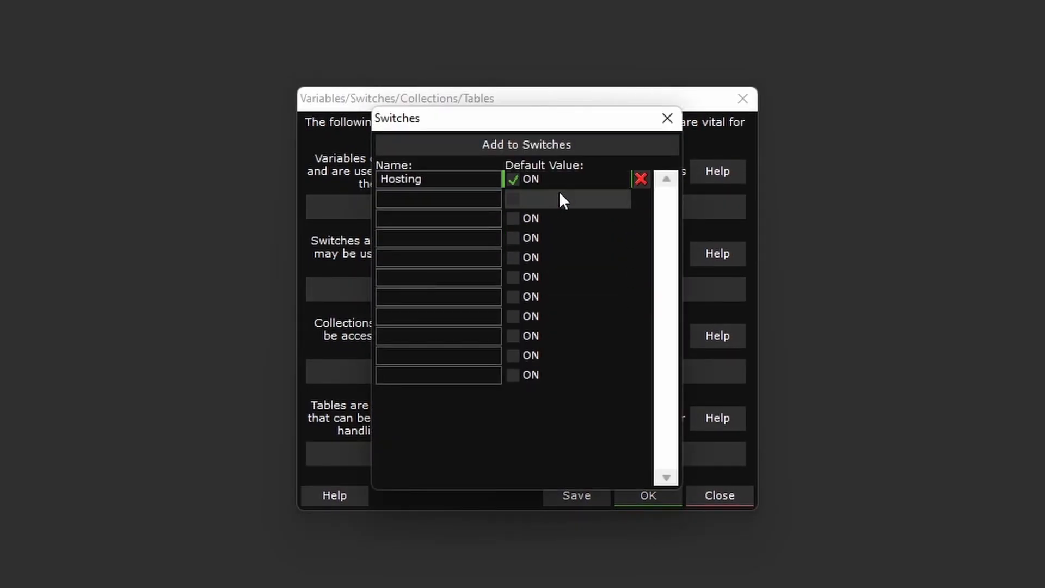
left_click(667, 118)
left_click(649, 493)
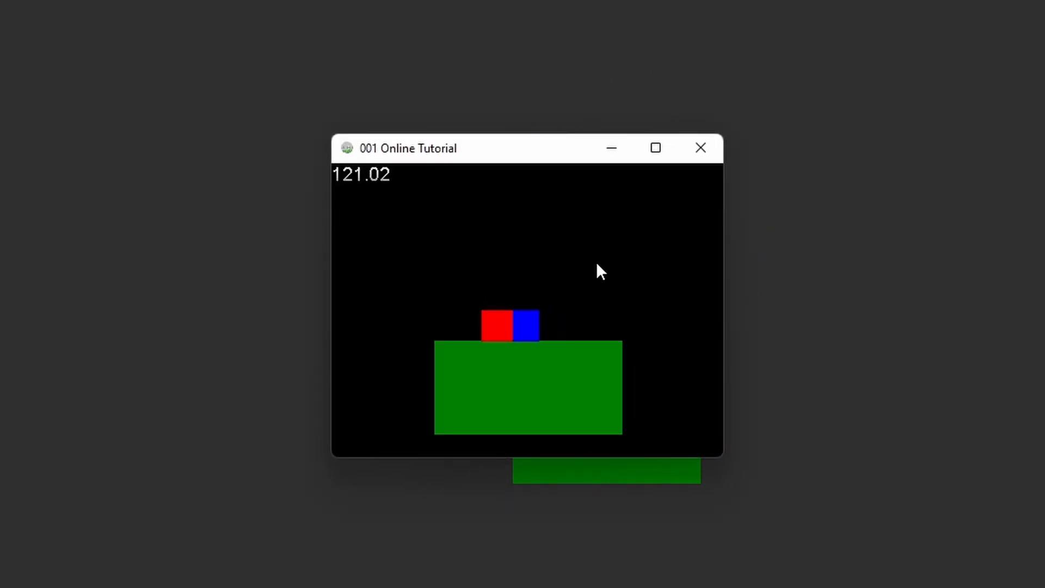
- Test left and right movement and jumping in the running 001 Online Tutorial game, and close the game window
key("Left")
key("Right")
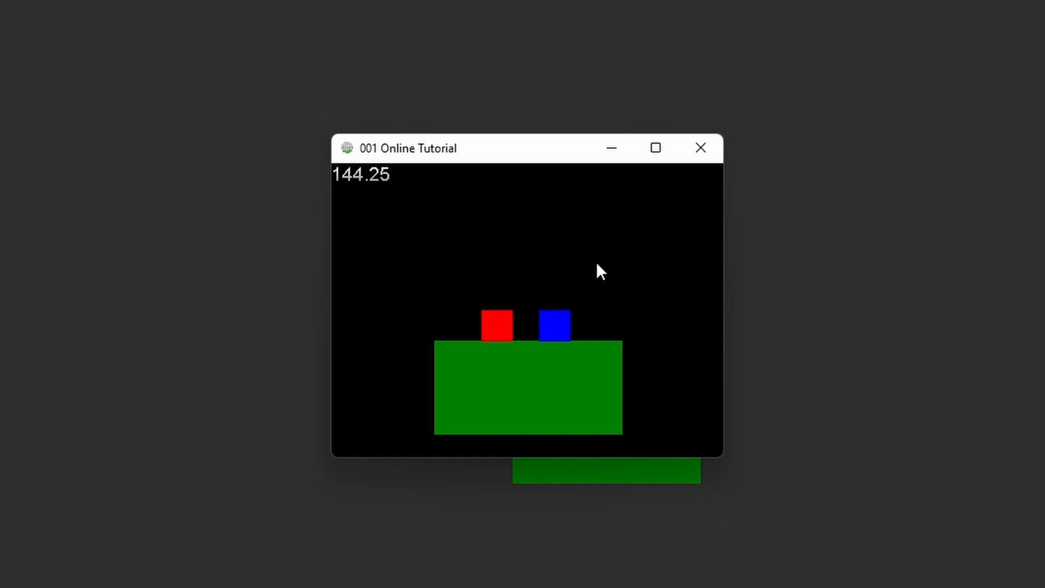
key("space")
left_click(701, 147)
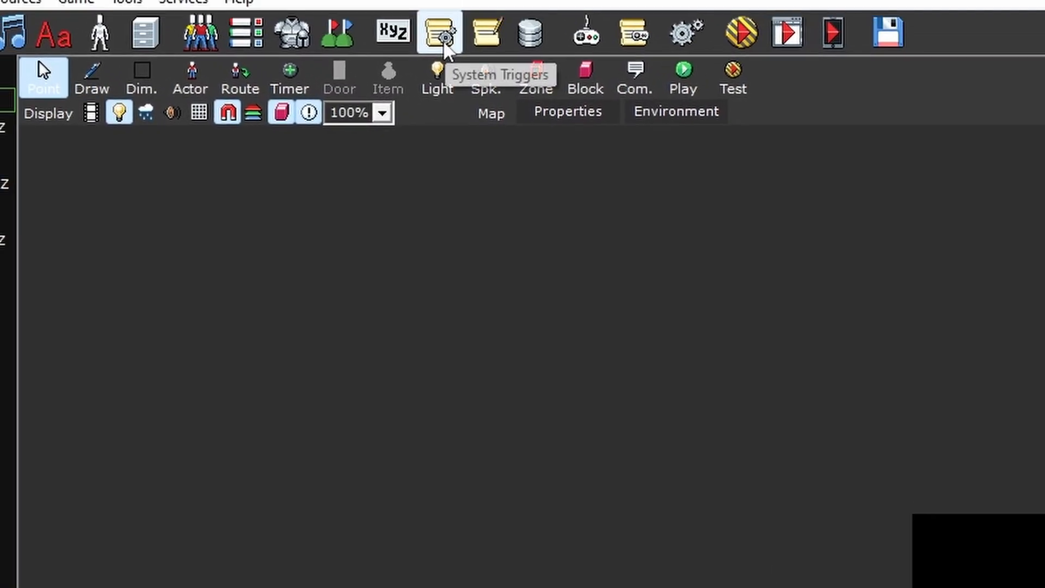
- Add a Comparison Branch to the Introduction system trigger's script that checks whether Launched as Server equals Yes
left_click(466, 57)
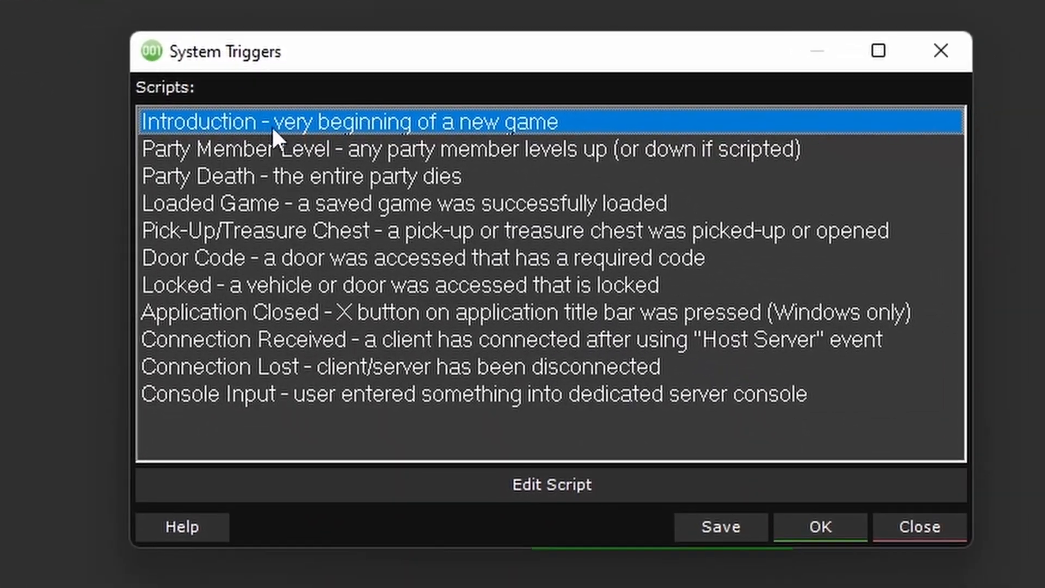
double_click(471, 125)
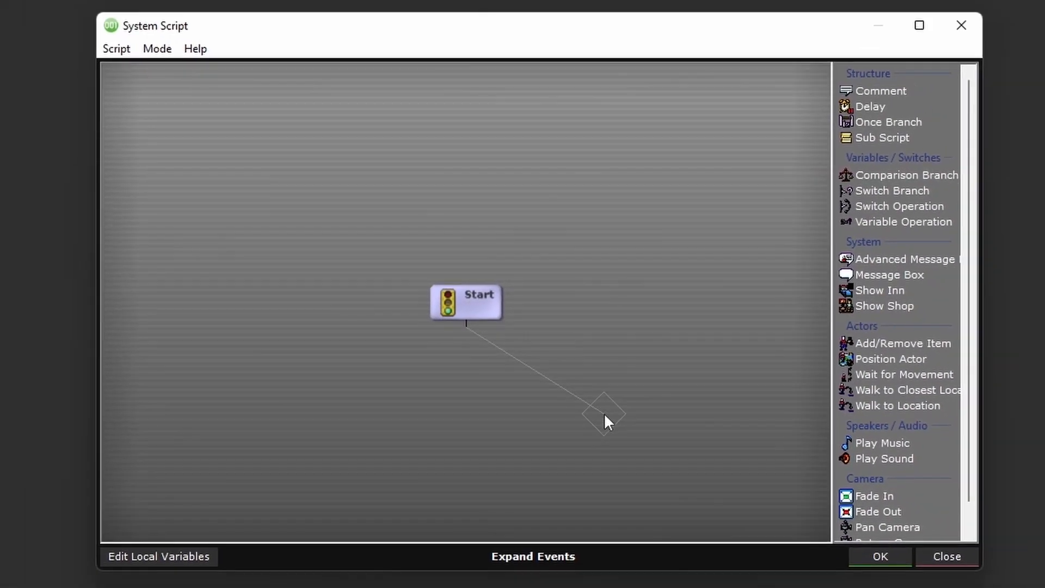
left_click(901, 176)
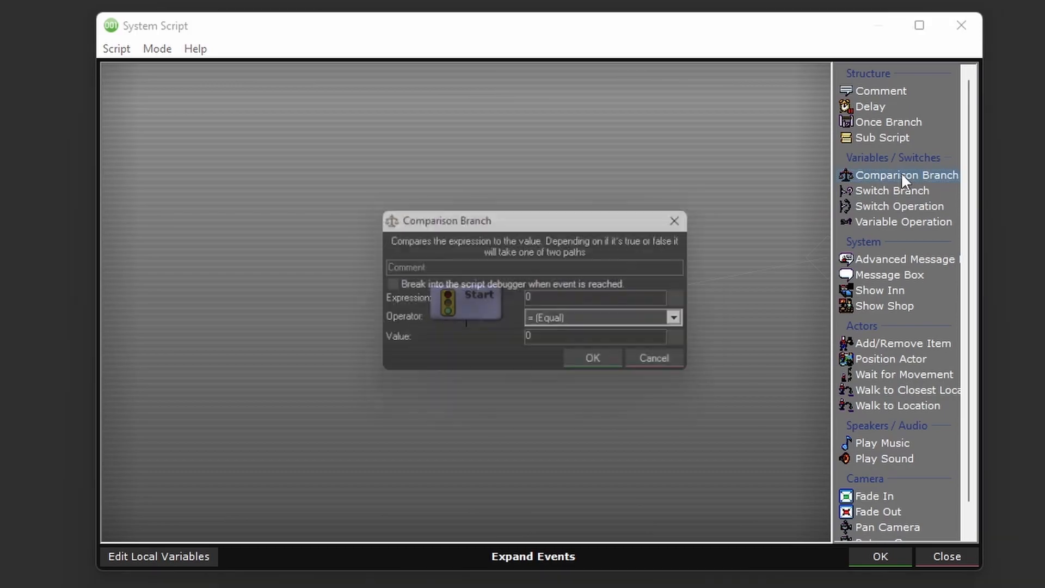
left_click(693, 301)
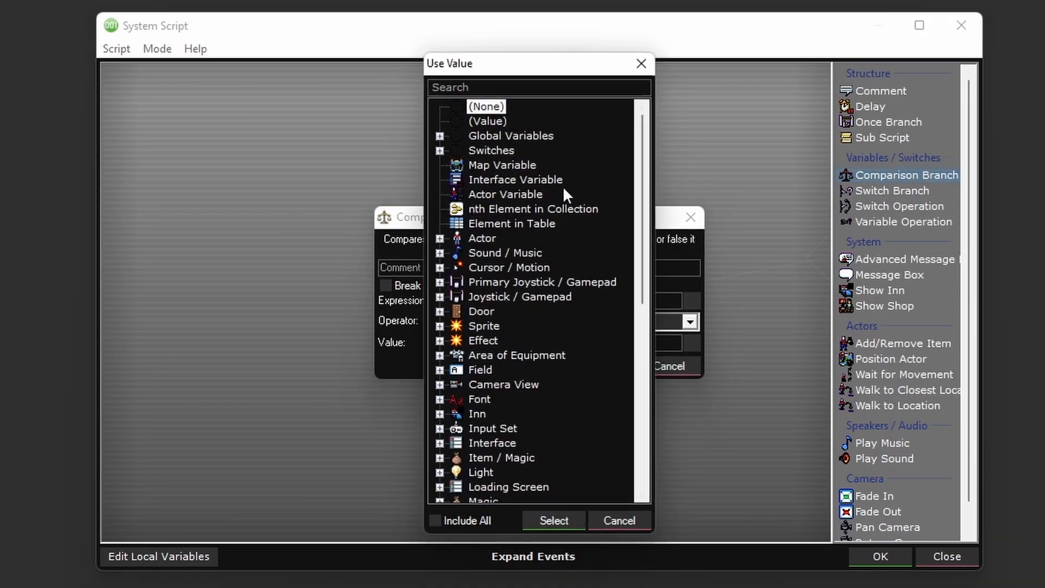
type("server")
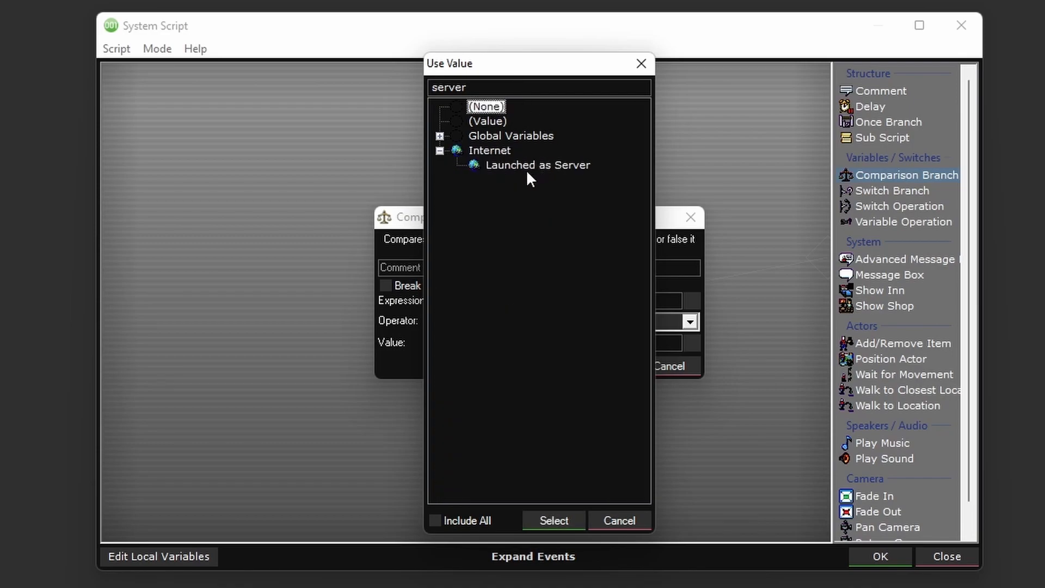
double_click(520, 165)
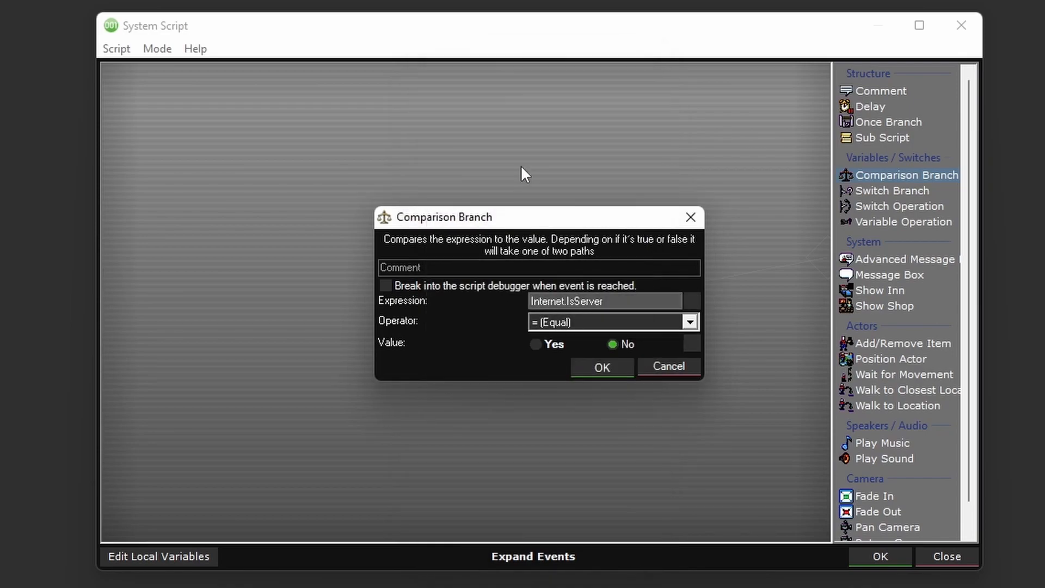
left_click(544, 345)
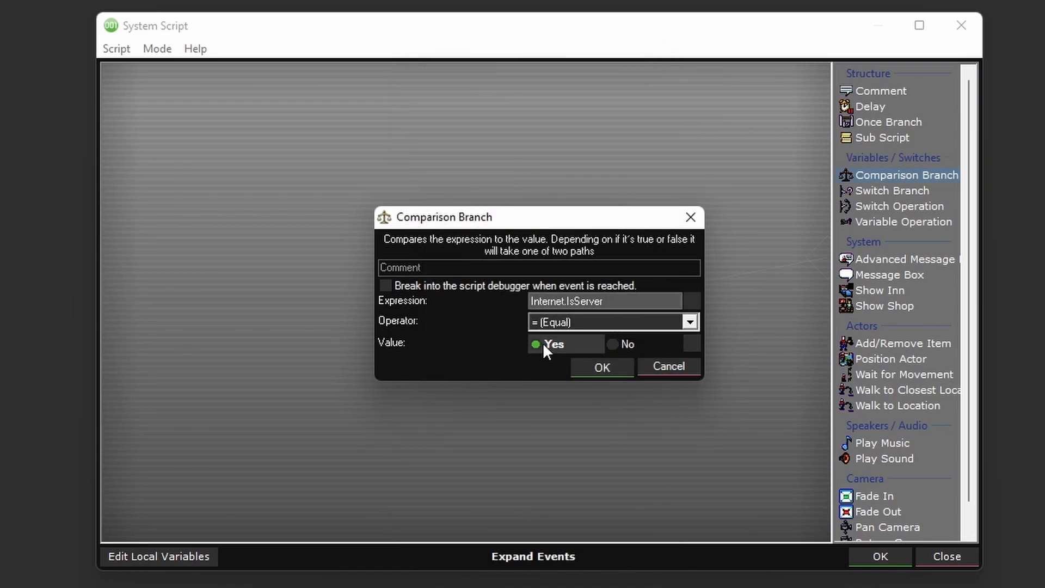
left_click(596, 370)
- Find the Host Game Server event in the expanded event list and add it to the Comparison Branch's true path
middle_click_drag(442, 449, 480, 322)
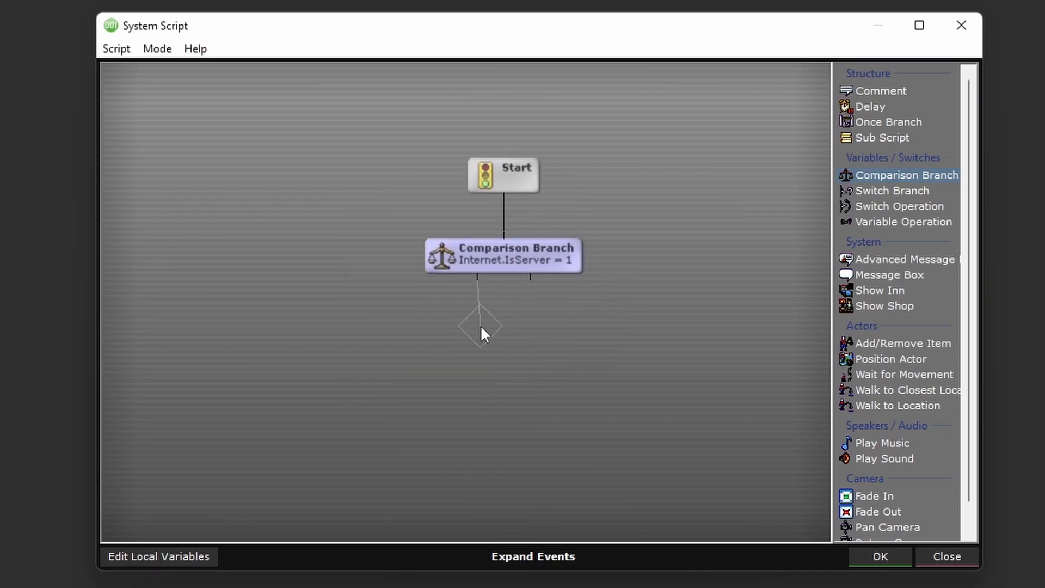
left_click(505, 553)
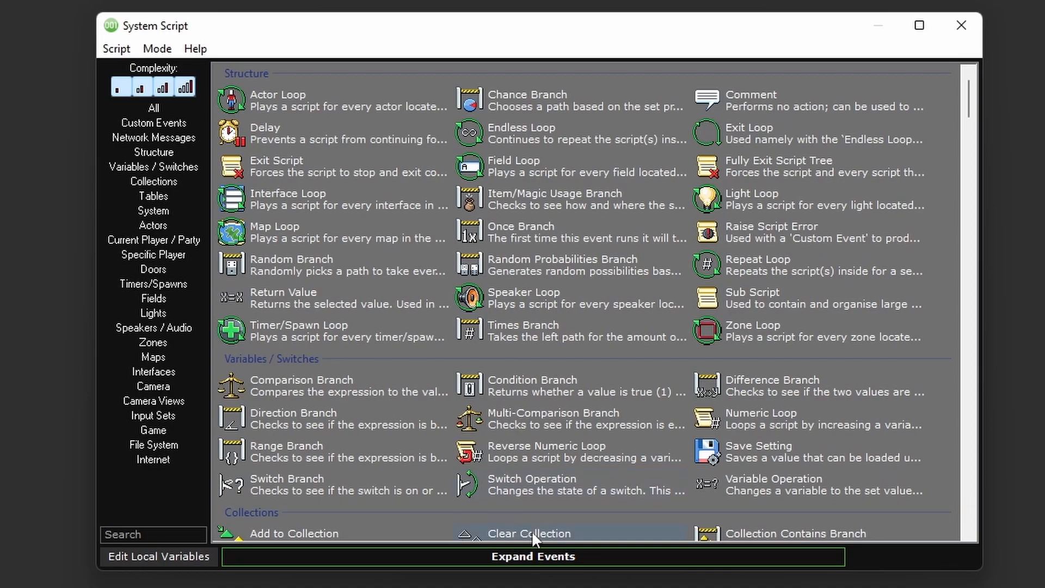
type("host")
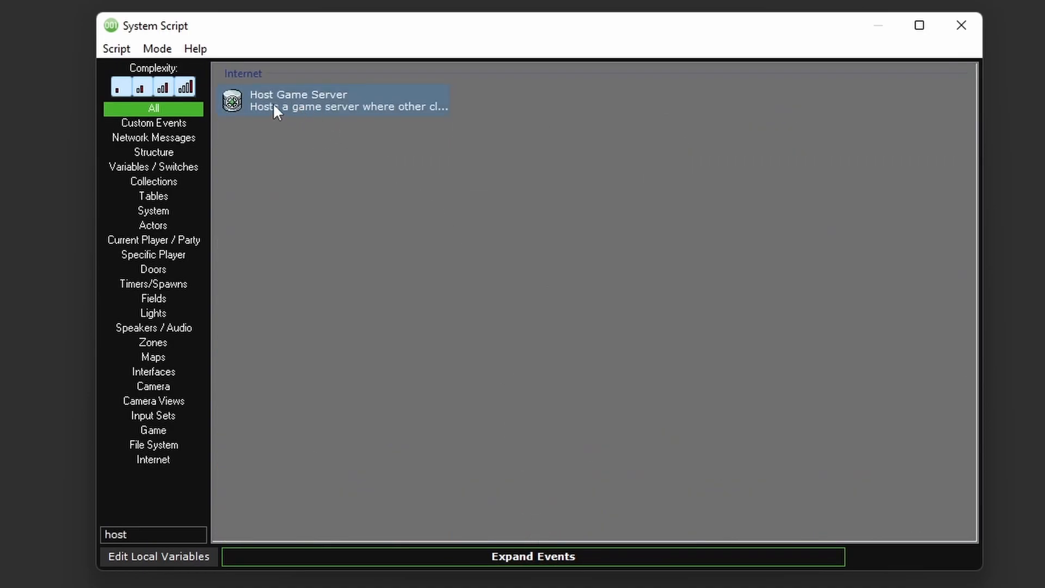
double_click(349, 104)
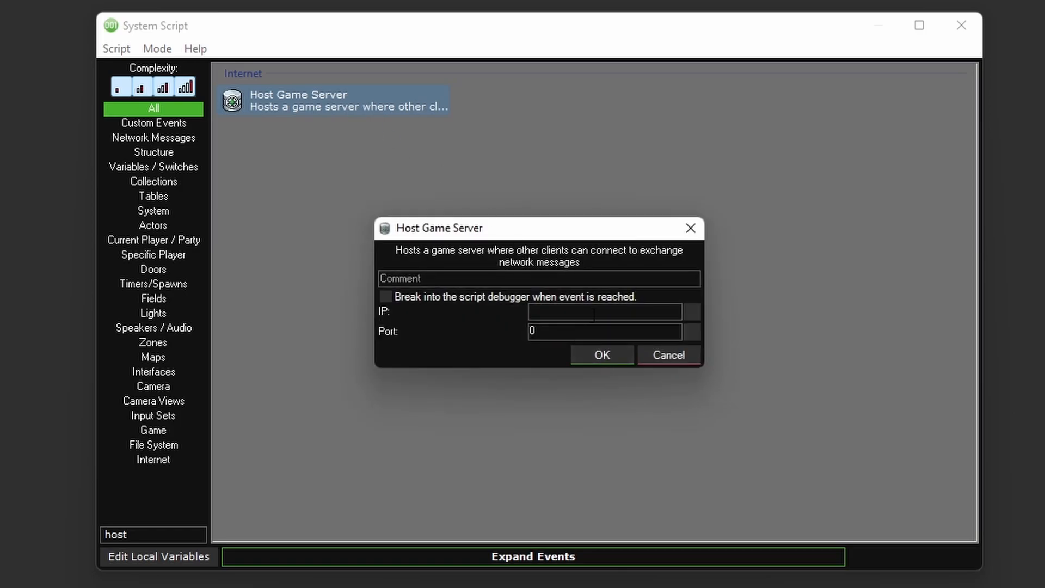
- Set the Host Game Server event's IP to the ServerIP global variable and its port to ServerPort, and accept it
left_click(692, 311)
left_click(440, 136)
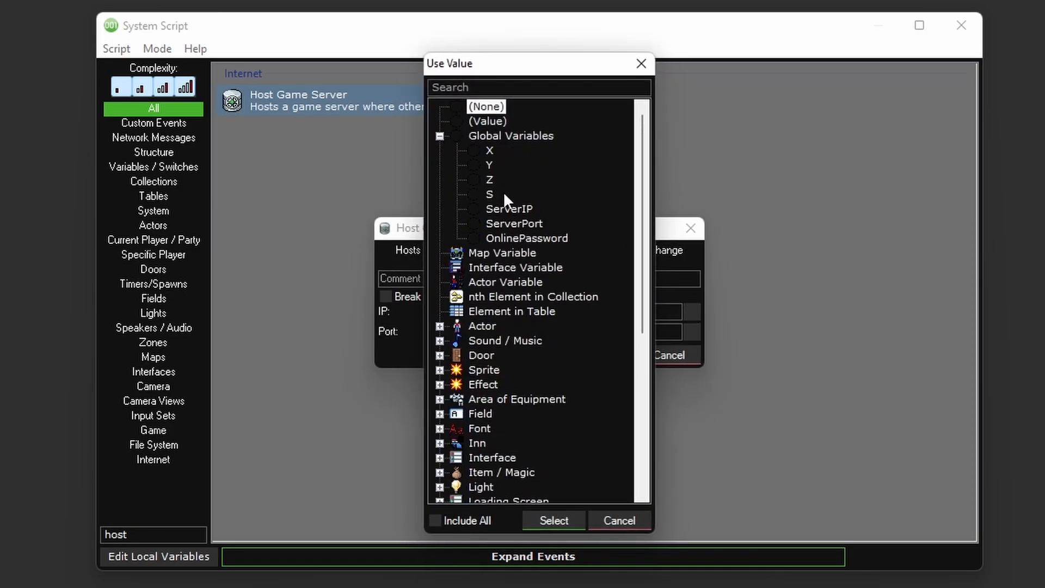
double_click(524, 209)
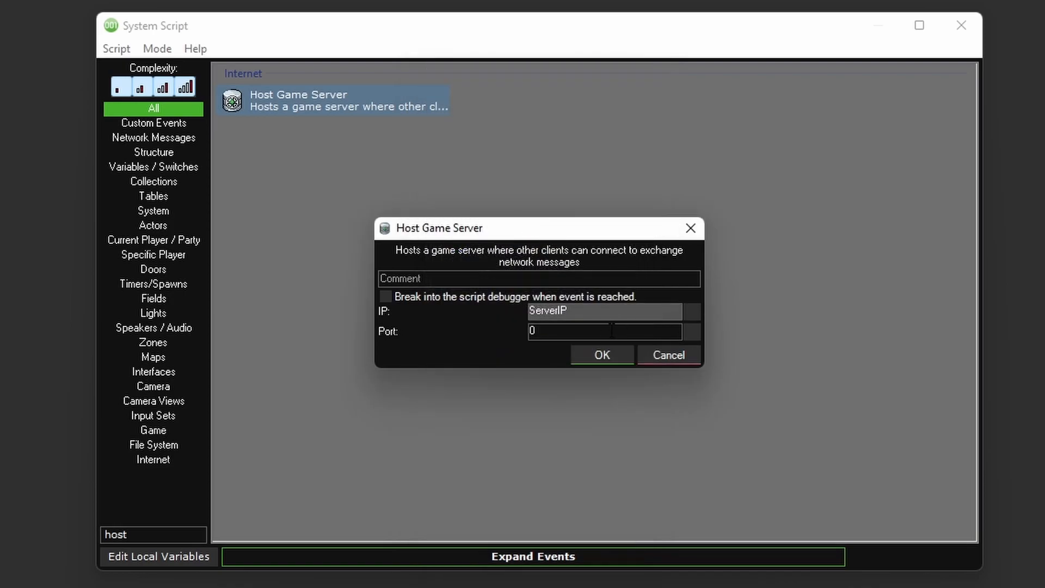
left_click(691, 331)
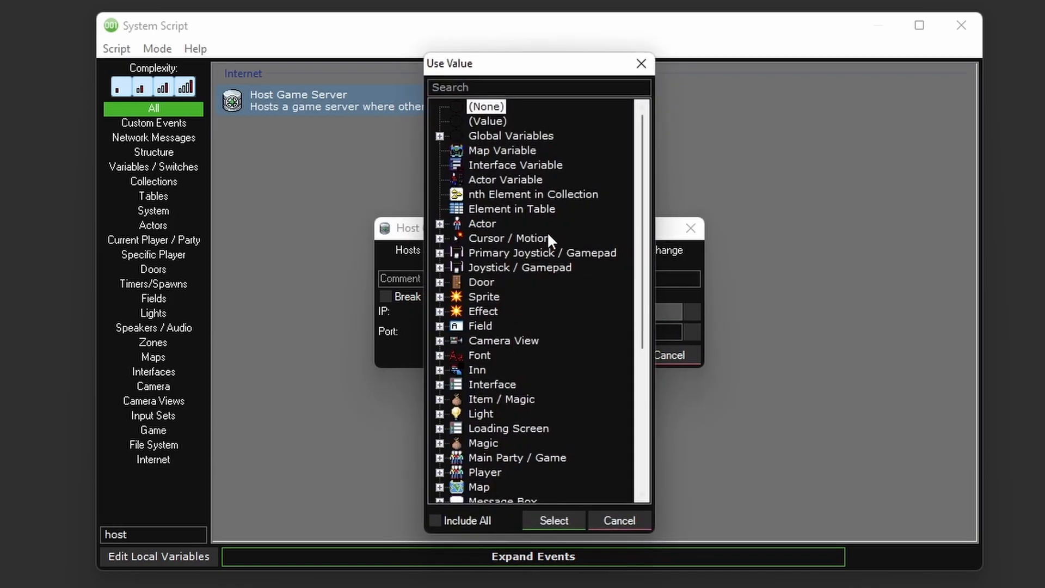
left_click(440, 137)
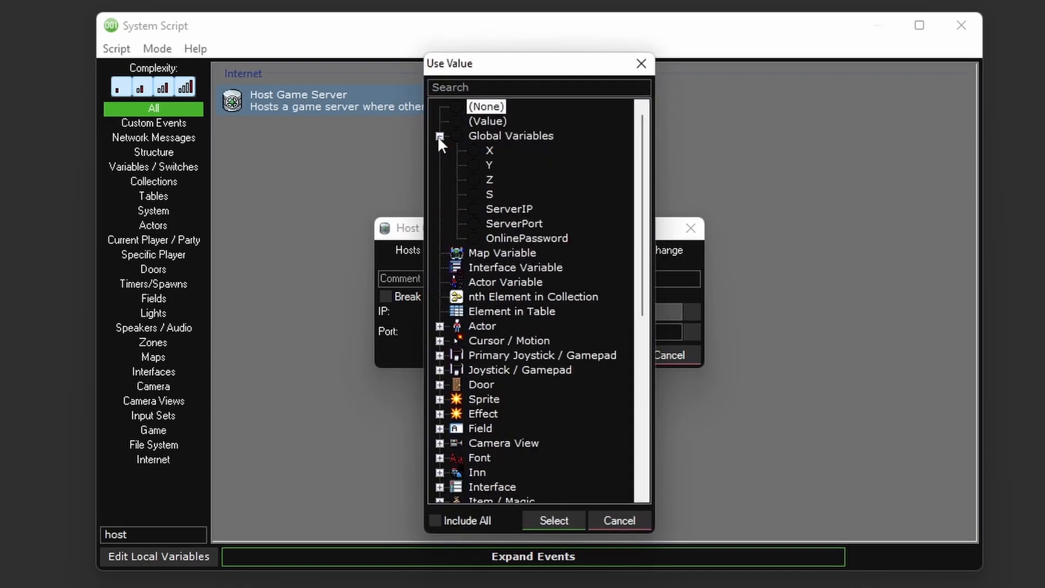
double_click(528, 226)
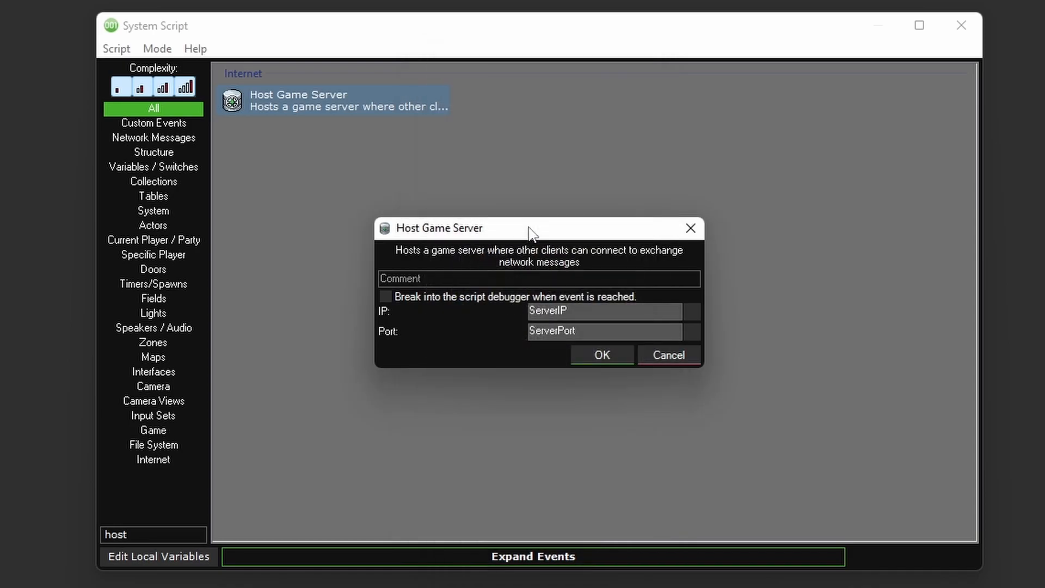
left_click(602, 355)
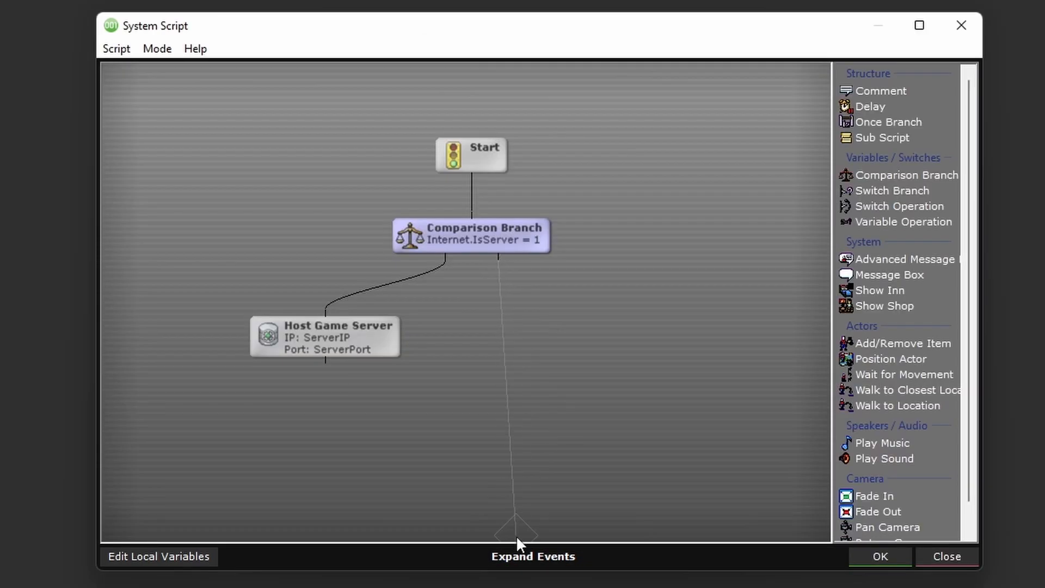
- Find the Connect to Game Server event and add it to the Comparison Branch's false path
left_click(514, 560)
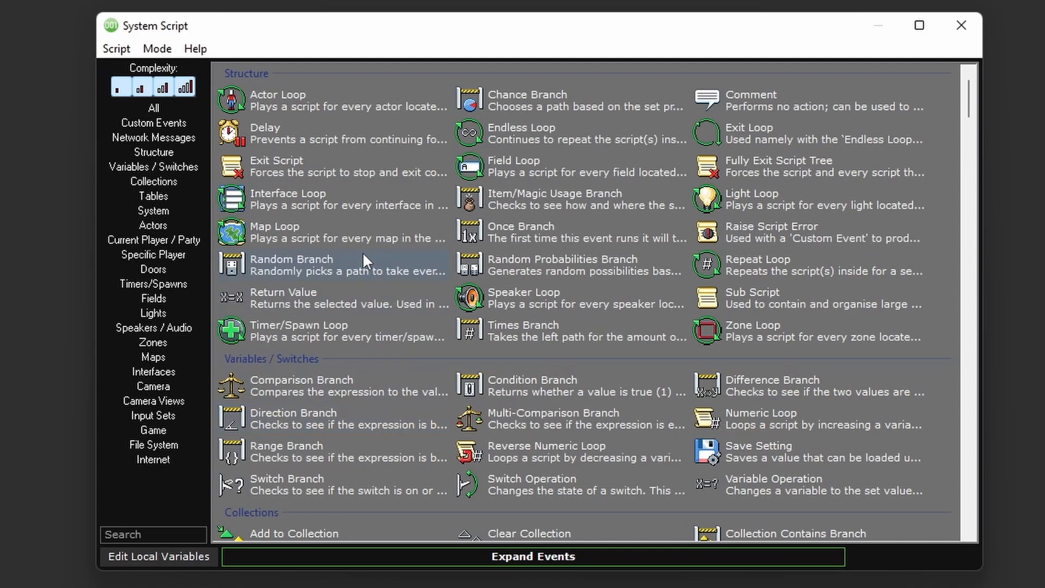
type("connect")
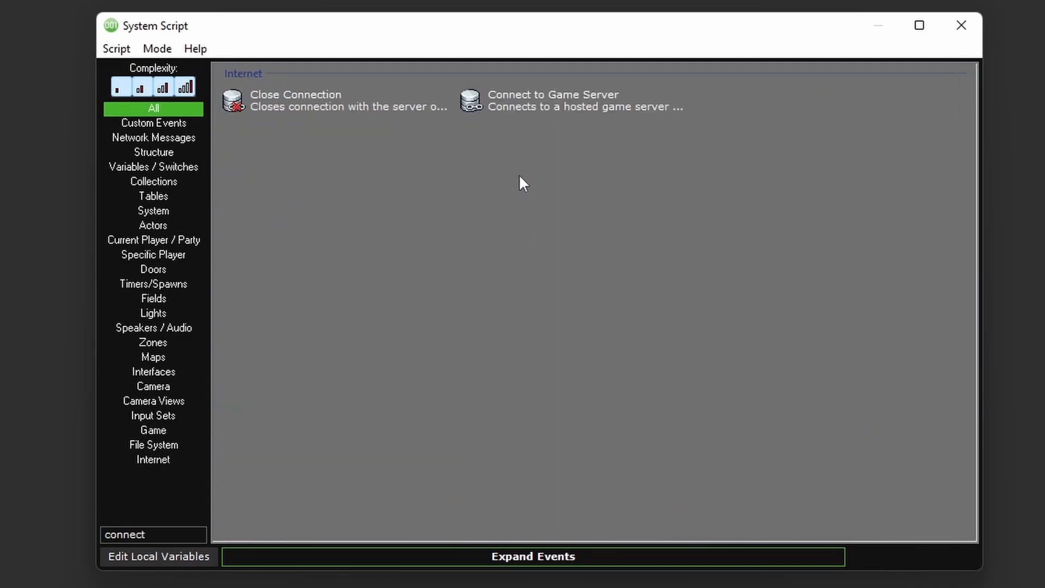
double_click(575, 104)
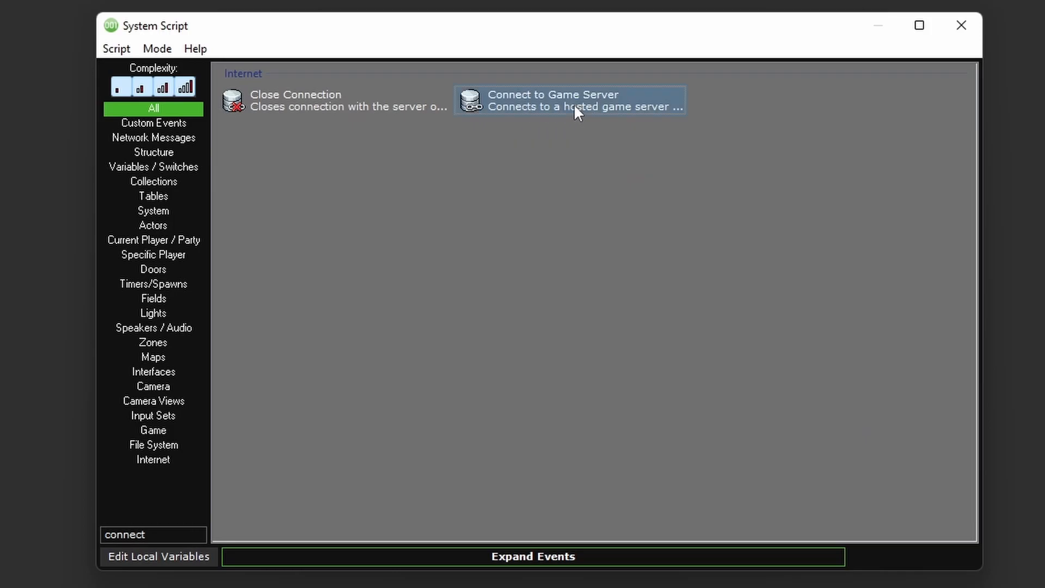
- Set the Connect to Game Server event's IP/Host to the ServerIP global variable and its port to ServerPort, and accept it
left_click(699, 313)
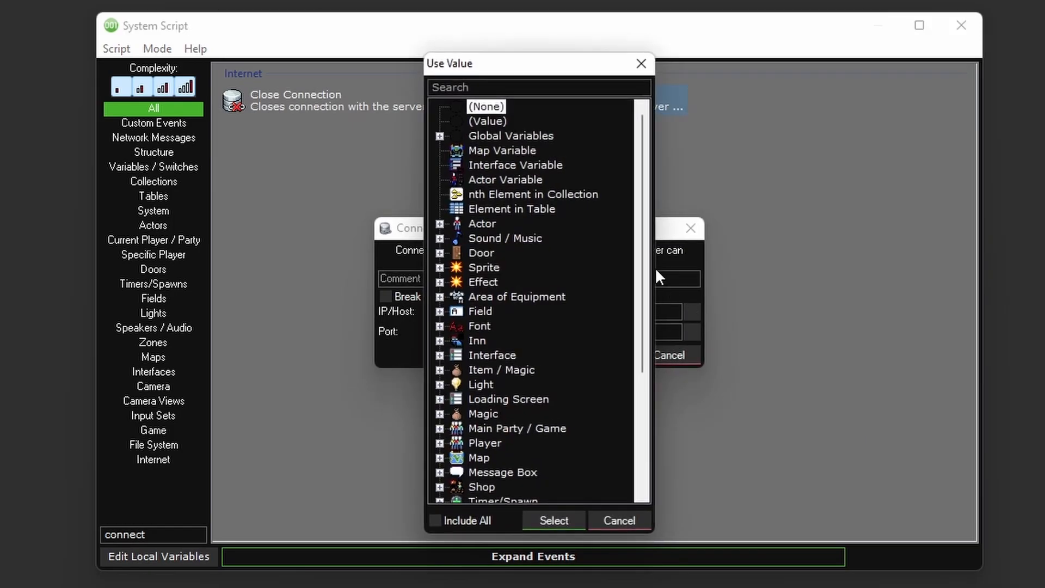
left_click(440, 135)
double_click(508, 209)
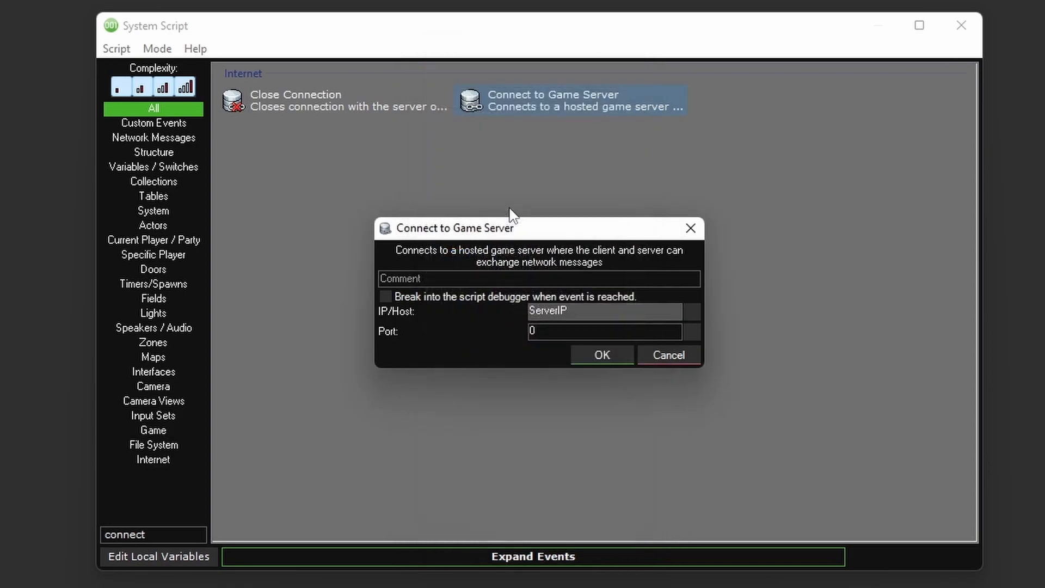
left_click(692, 333)
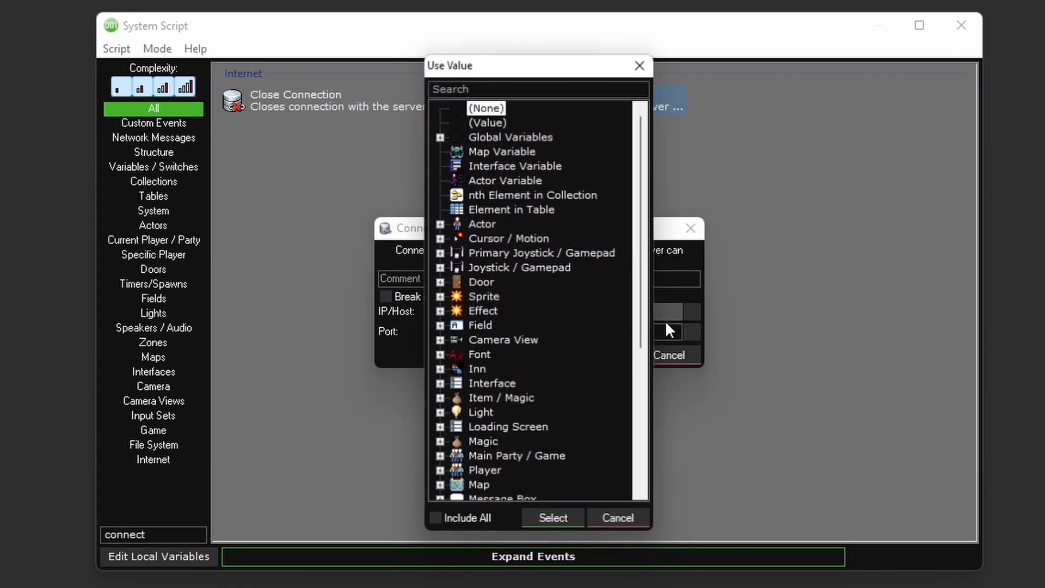
left_click(441, 136)
double_click(514, 223)
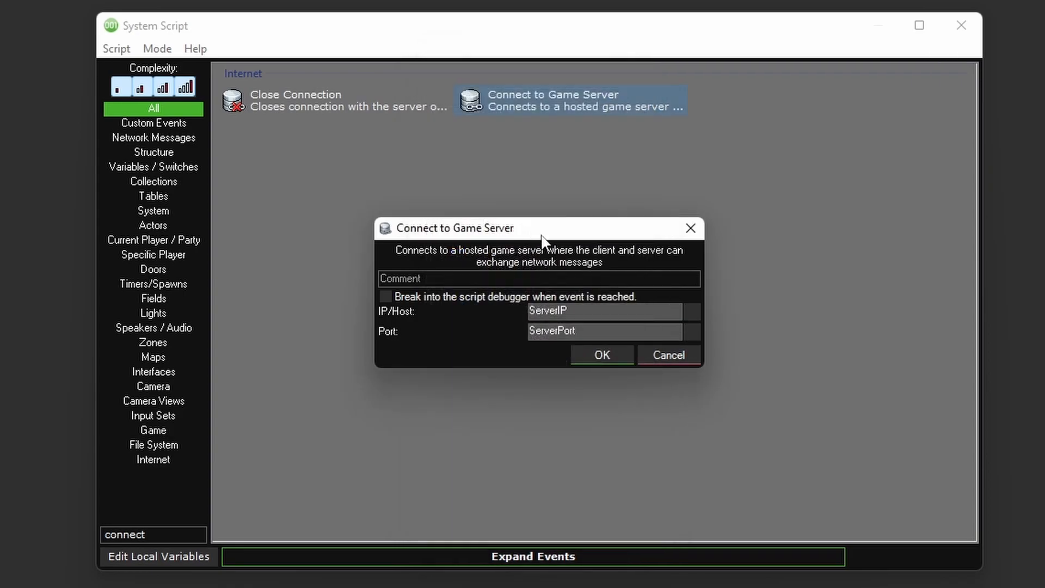
left_click(601, 352)
- Add a Message Box reading "Connected!" to the success path of the Connect to Game Server event
left_click_drag(497, 316, 590, 335)
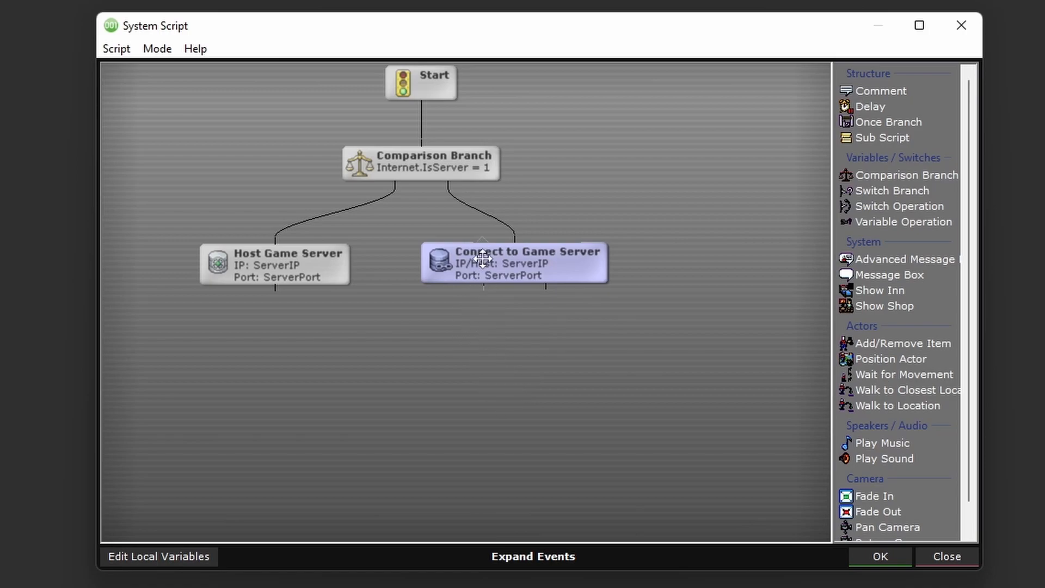
left_click(867, 275)
type("Connected!")
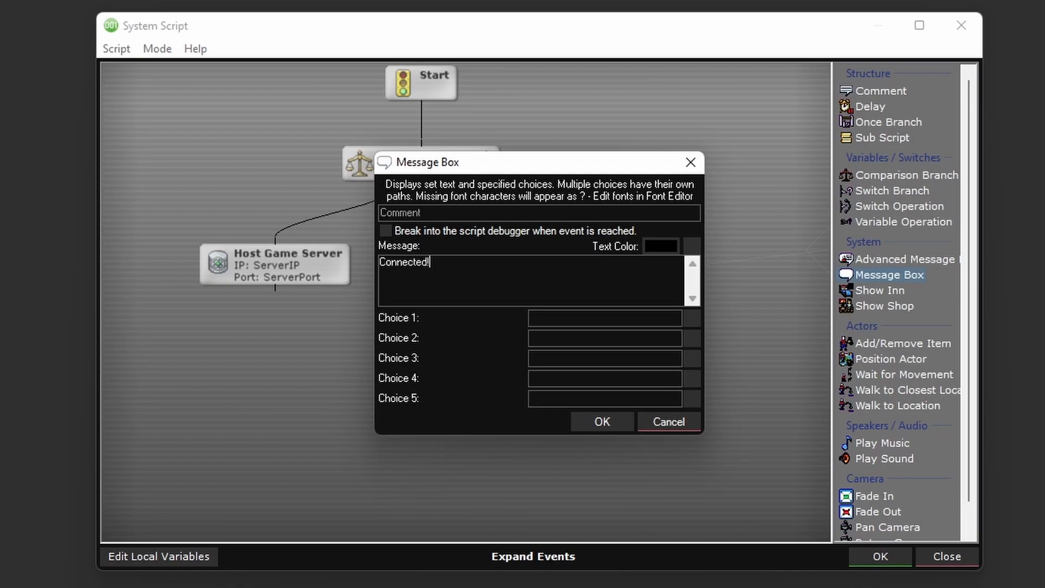
left_click(627, 418)
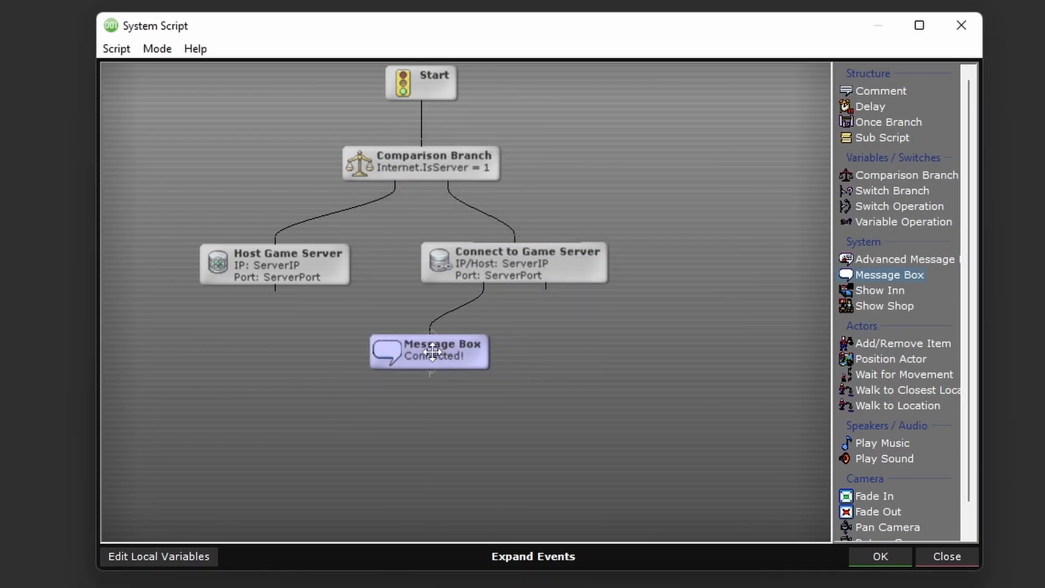
- Duplicate the "Connected!" Message Box and link the copy to the failure path of Connect to Game Server
right_click(433, 353)
left_click(479, 489)
right_click(561, 344)
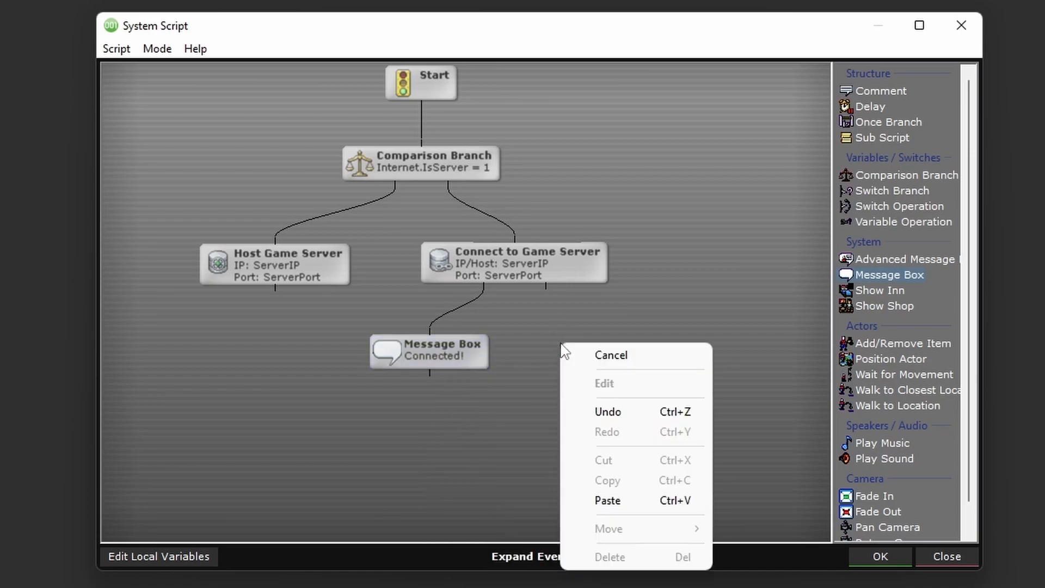
left_click(607, 501)
left_click_drag(547, 286, 606, 359)
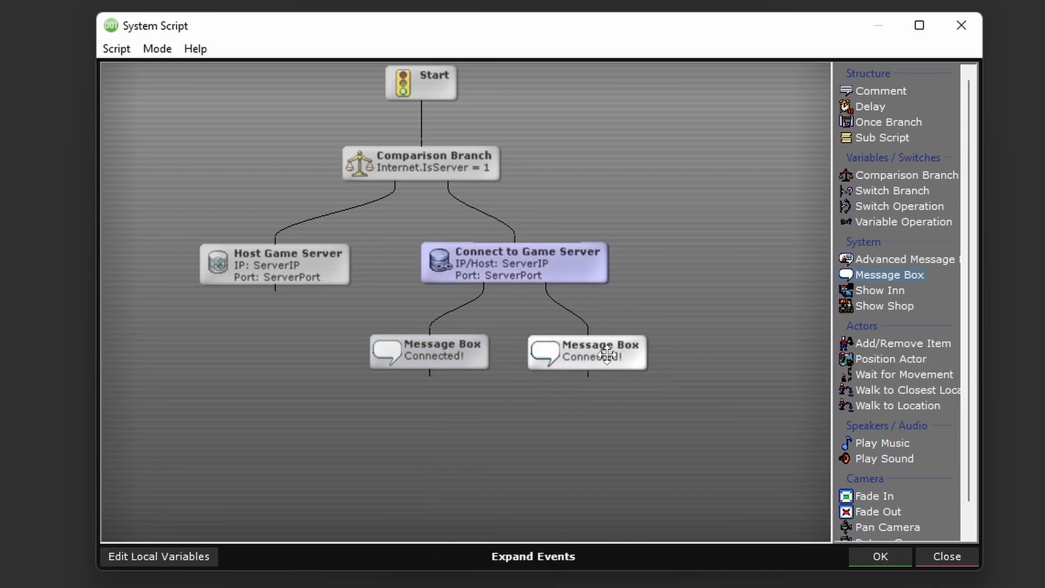
- Change the copied Message Box's text to "Failed to Connect", space it out from its neighbour and accept the Introduction script
double_click(607, 359)
key("ctrl+a")
type("Failed to Connect")
left_click(608, 420)
left_click_drag(609, 348, 629, 346)
middle_click_drag(531, 400, 587, 371)
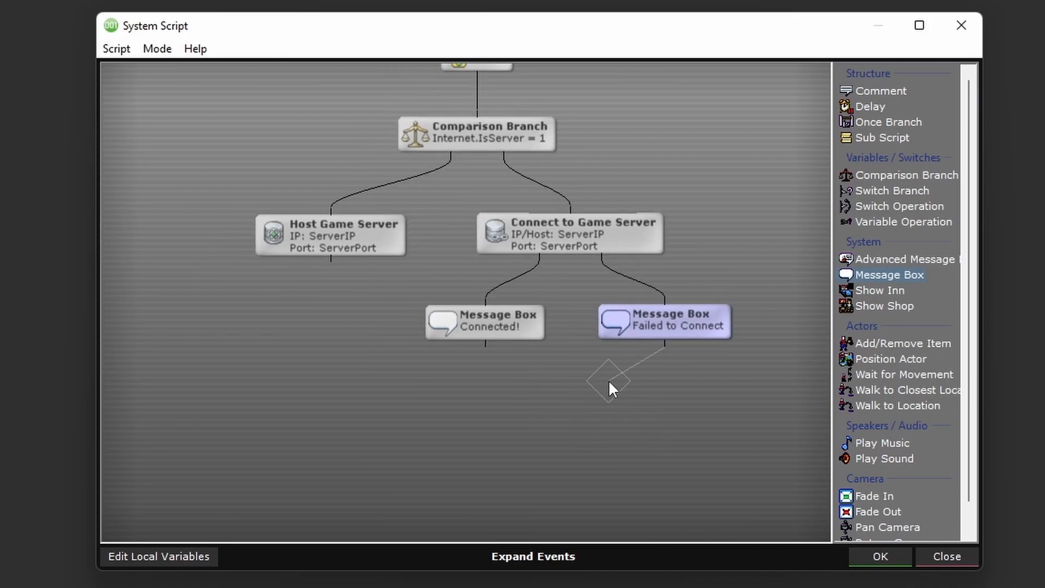
left_click(880, 556)
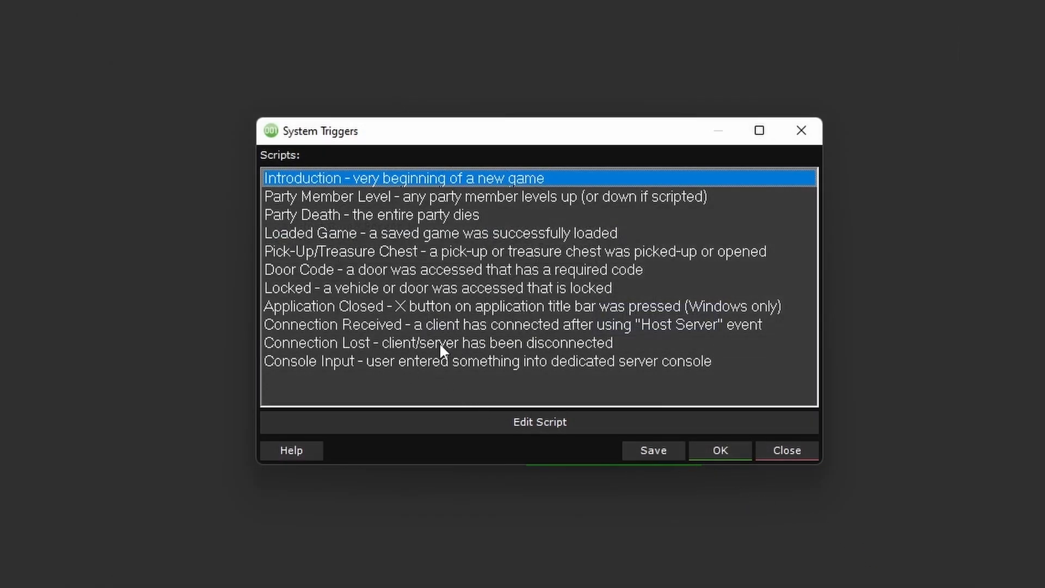
- Open the Connection Lost system script and paste the copied Message Box directly below Start, linked to it
double_click(386, 343)
right_click(452, 374)
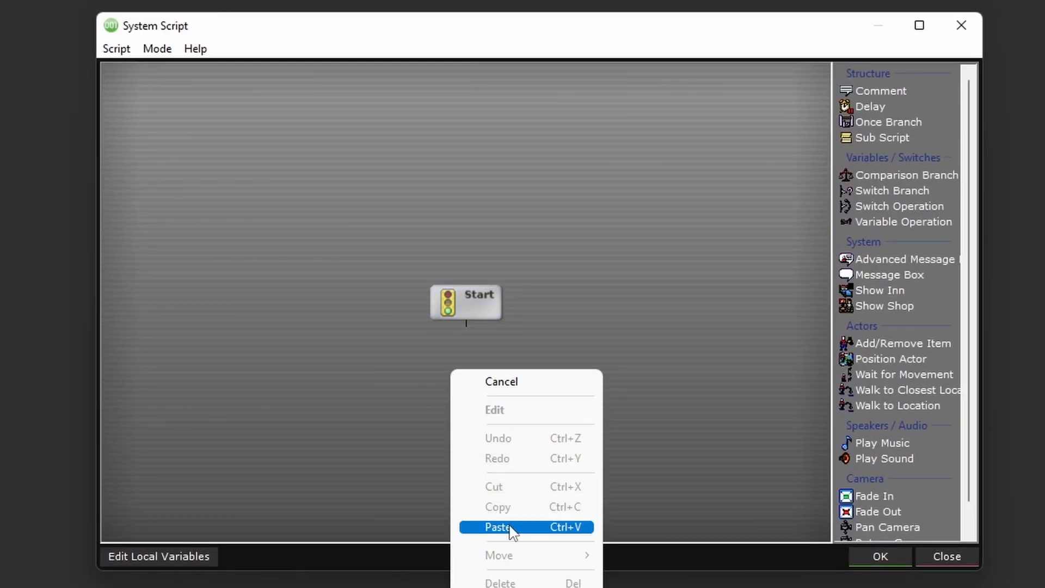
left_click(496, 527)
left_click(467, 384)
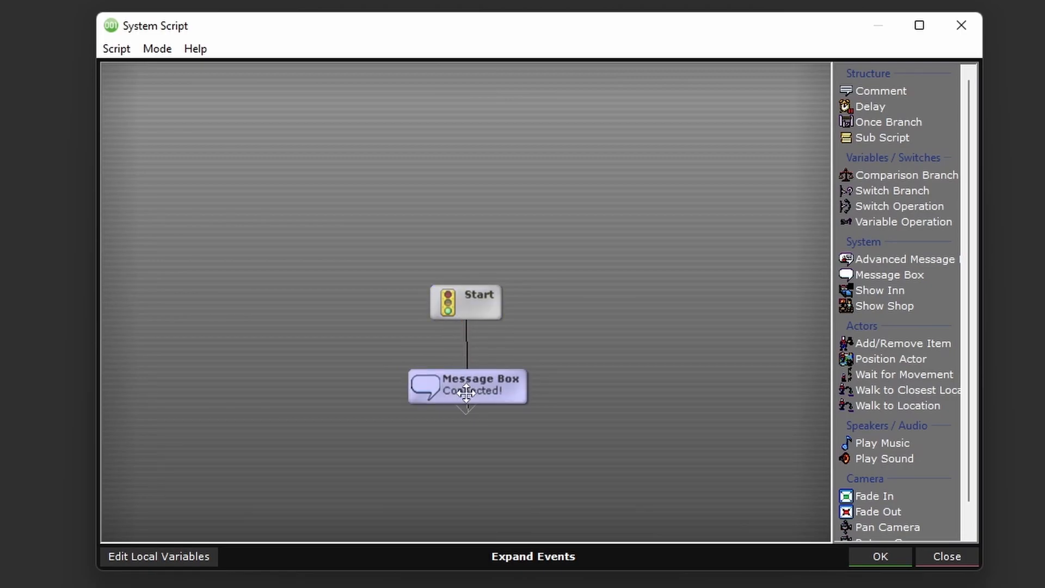
- Change the pasted Message Box's text to "Disconnected", then accept the Connection Lost script and the system triggers
double_click(467, 383)
type("Disconnected")
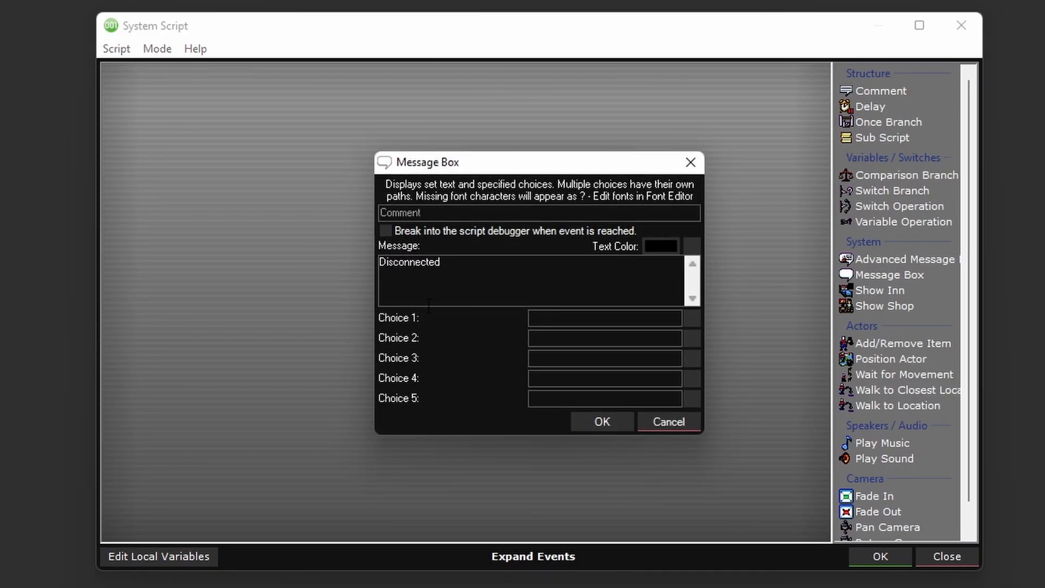
left_click(601, 421)
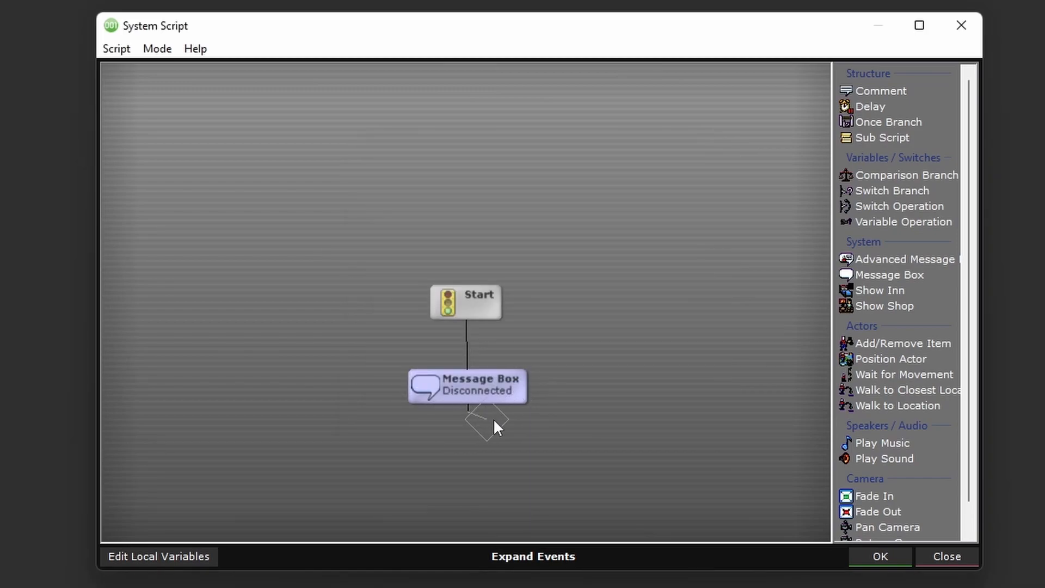
left_click_drag(638, 458, 845, 539)
left_click(879, 552)
left_click(723, 450)
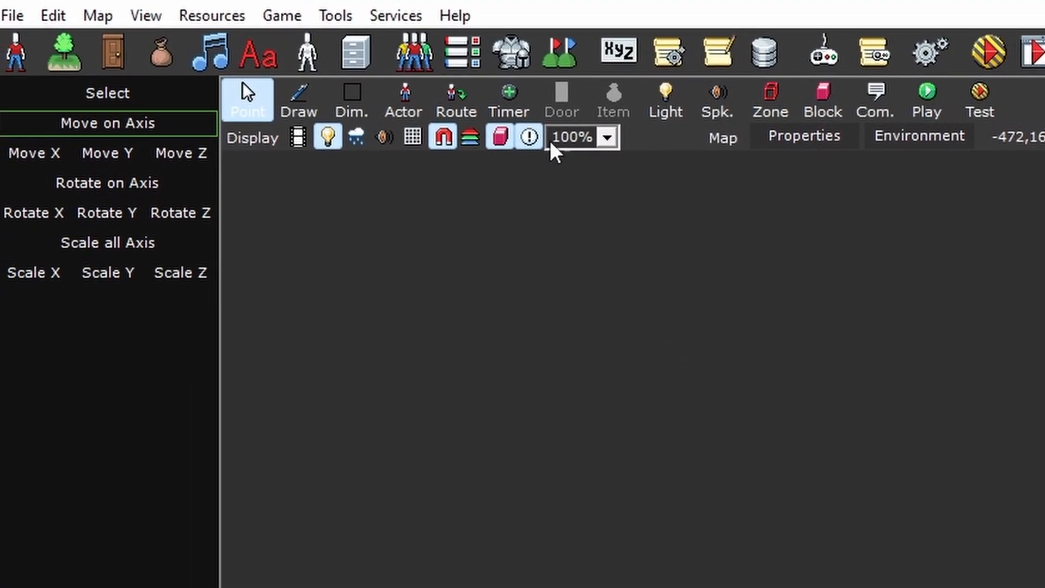
- Set the testing options to launch 2 instances for network games and accept them
left_click(337, 18)
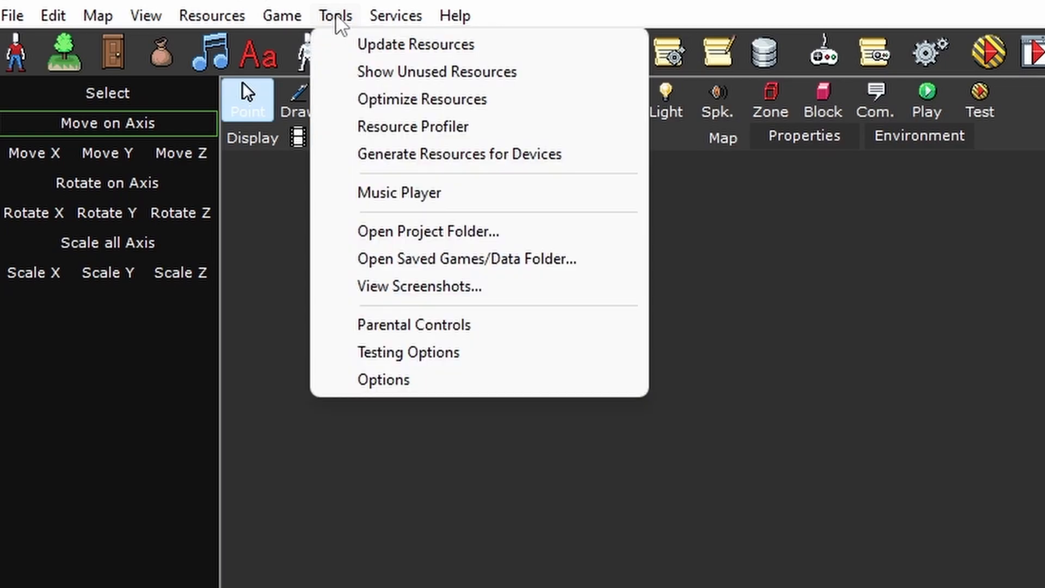
left_click(435, 353)
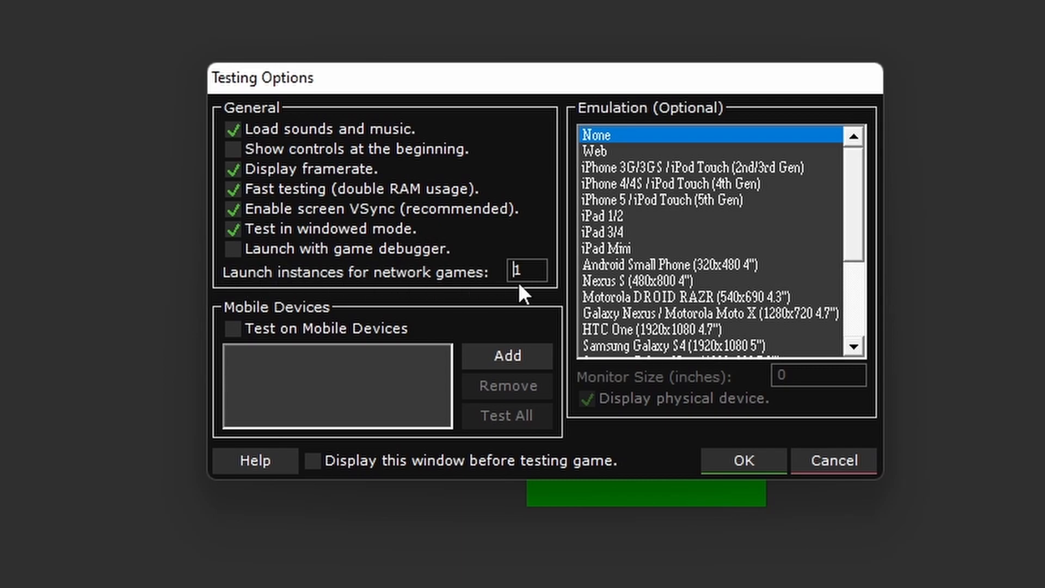
double_click(521, 275)
type("2")
left_click(746, 460)
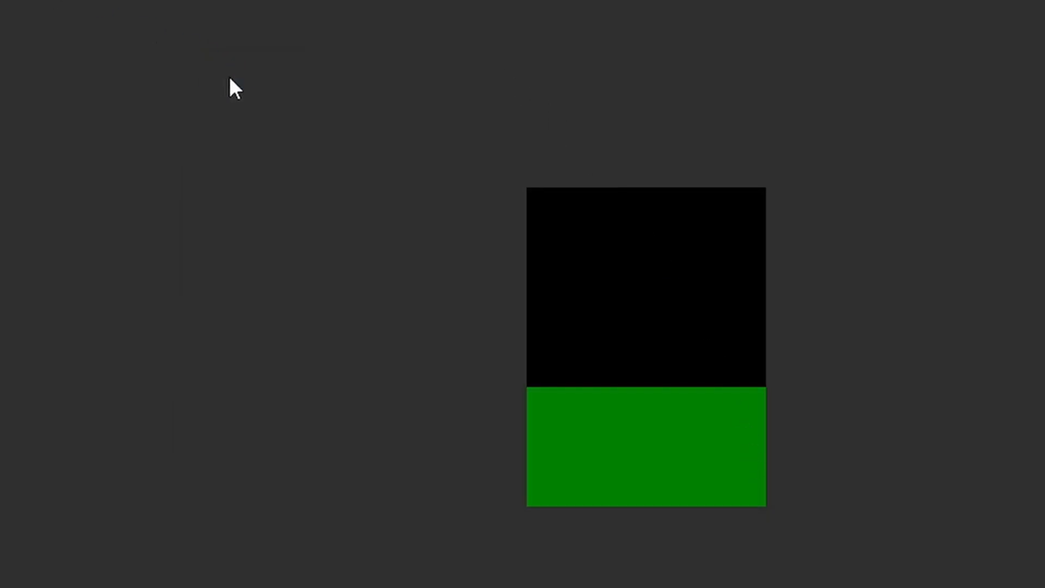
- Place the two test game windows side by side, check the client and server connection, and close both
left_click_drag(480, 80, 177, 105)
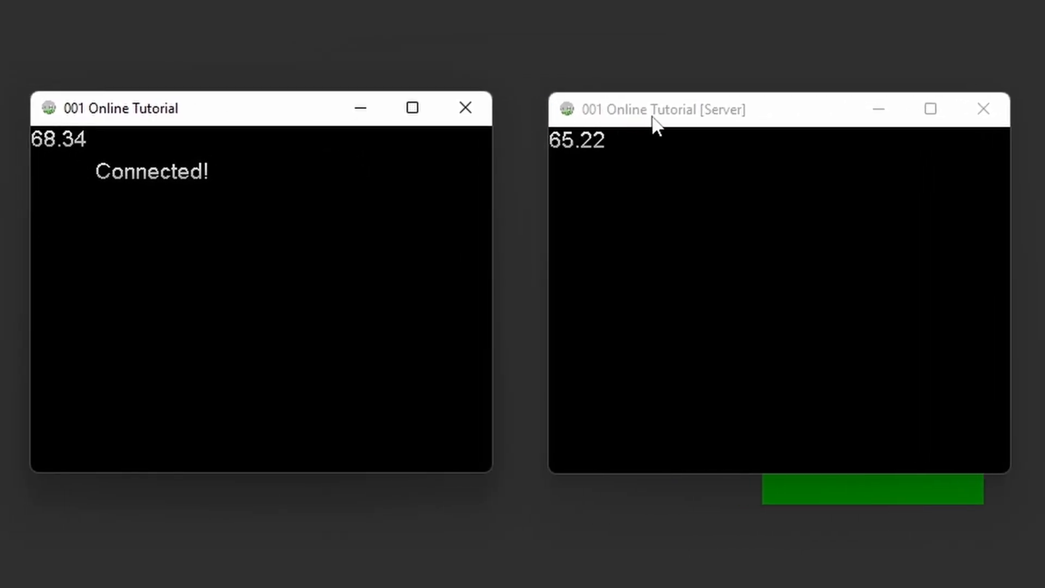
left_click(654, 117)
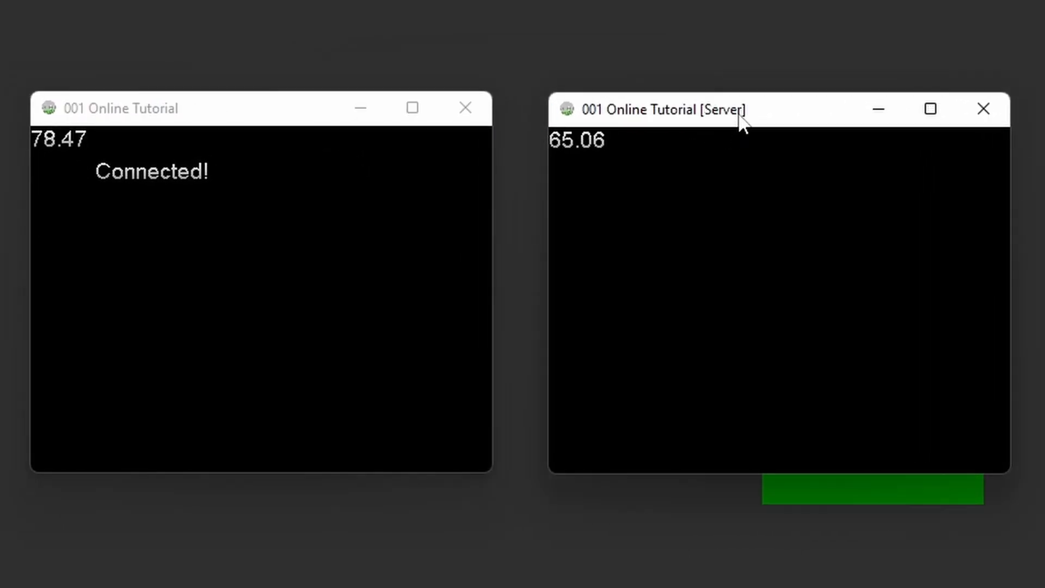
left_click(193, 116)
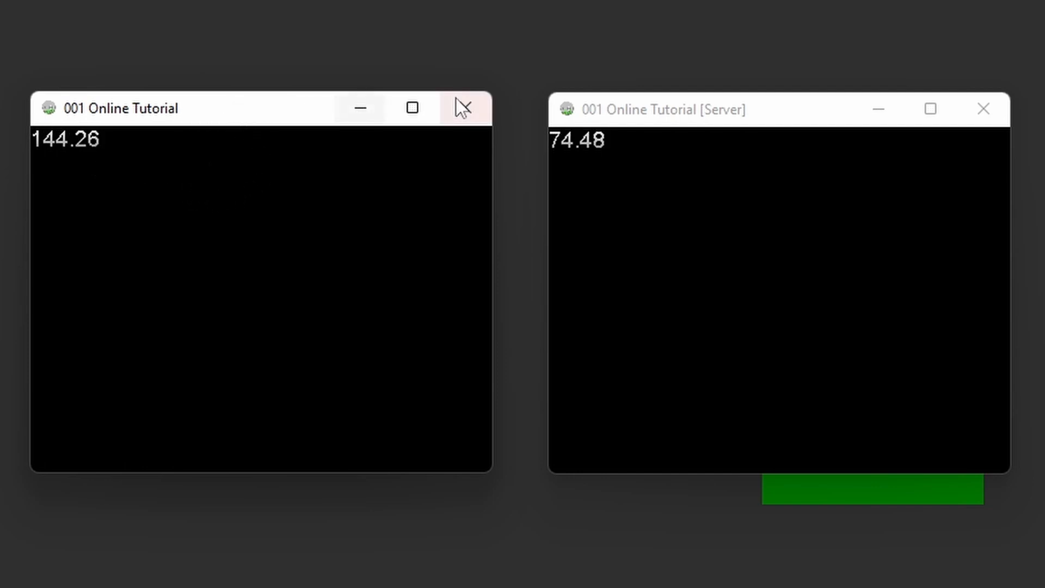
left_click(472, 105)
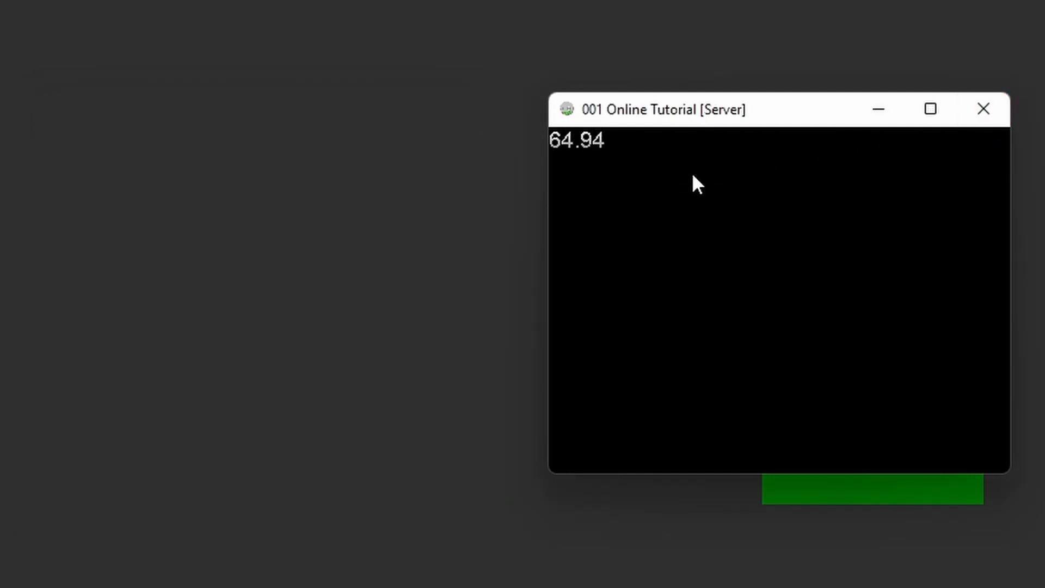
left_click(983, 109)
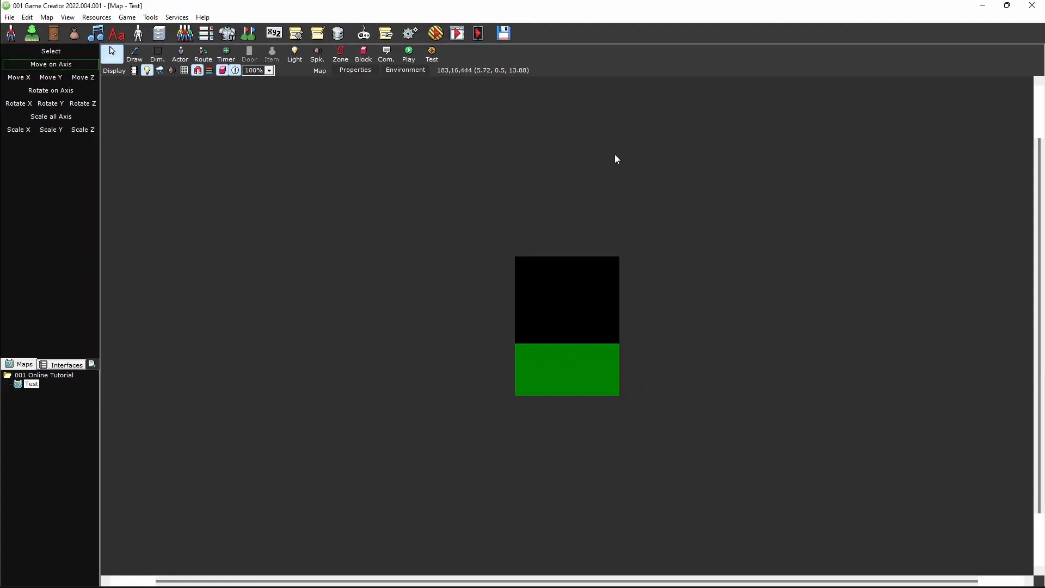